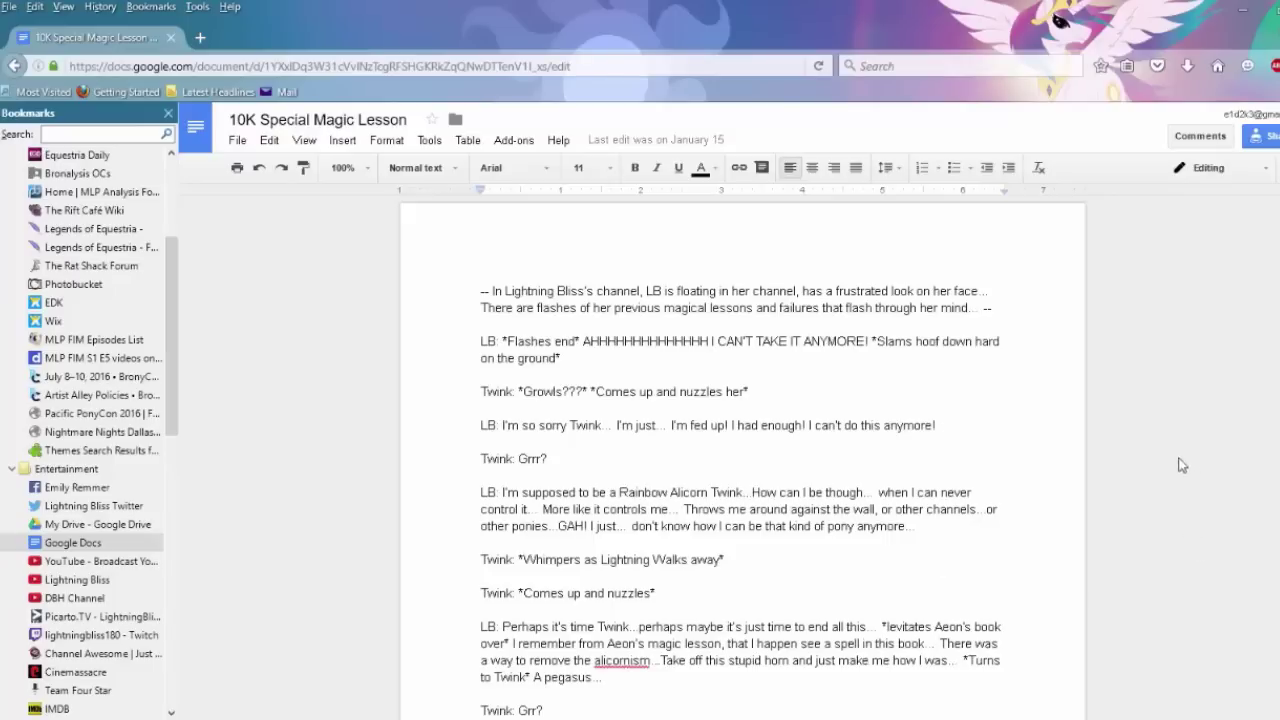
Scroll through the script down to Blight's 'LB: Plans???' dialogue about taking the channel and Rift Cafe
{"action": "scroll", "coordinate": [1155, 446], "scroll_direction": "down", "scroll_amount": 2}
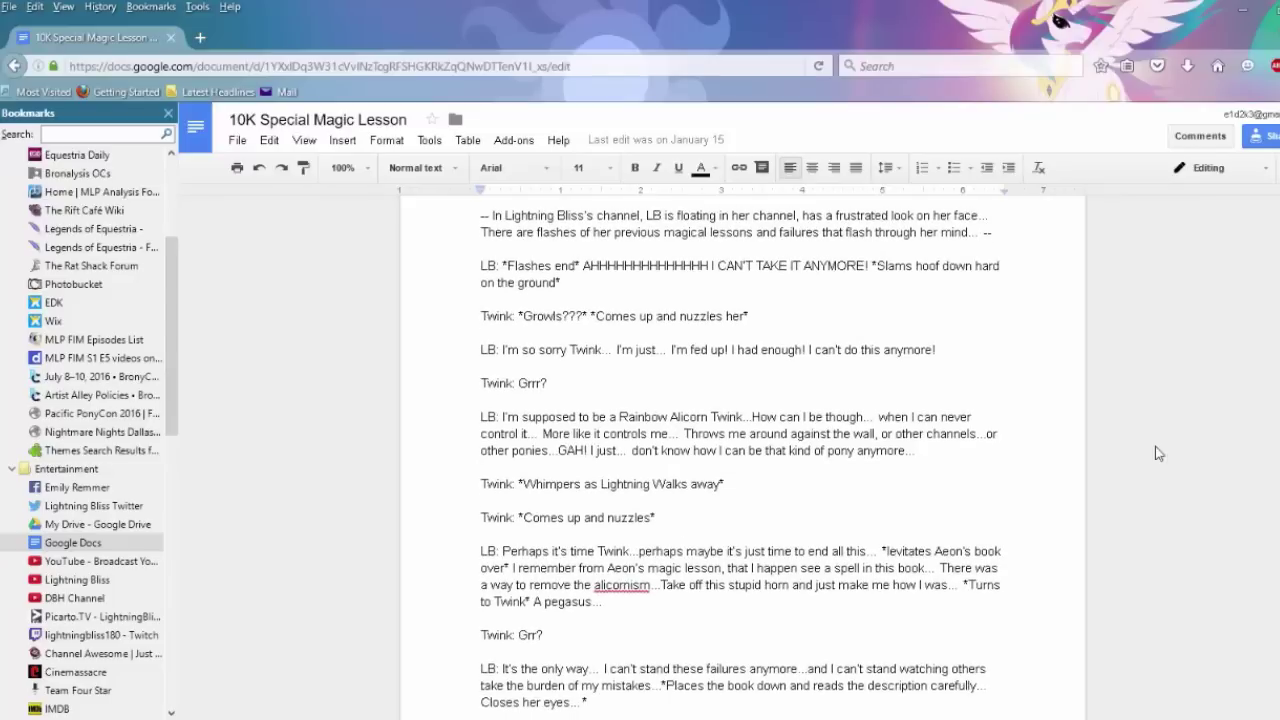
{"action": "scroll", "coordinate": [1155, 446], "scroll_direction": "down", "scroll_amount": 3}
{"action": "scroll", "coordinate": [1155, 446], "scroll_direction": "down", "scroll_amount": 3}
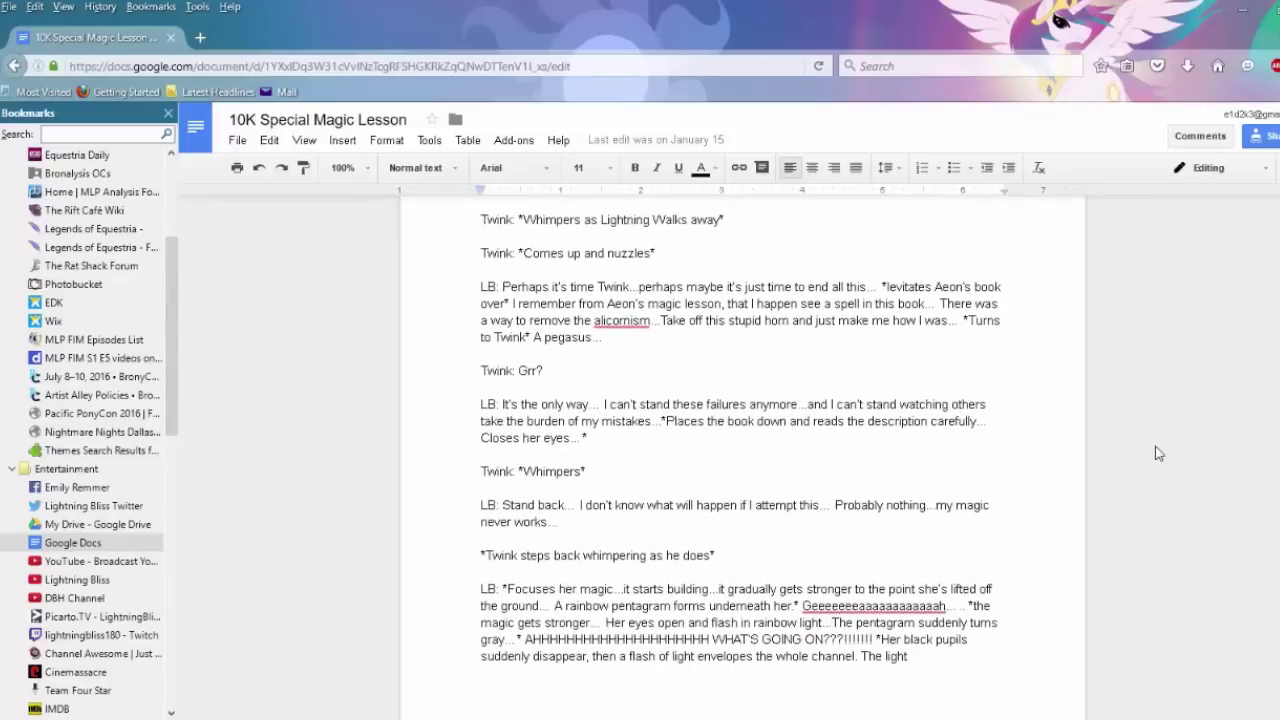
{"action": "scroll", "coordinate": [742, 450], "scroll_direction": "down", "scroll_amount": 16}
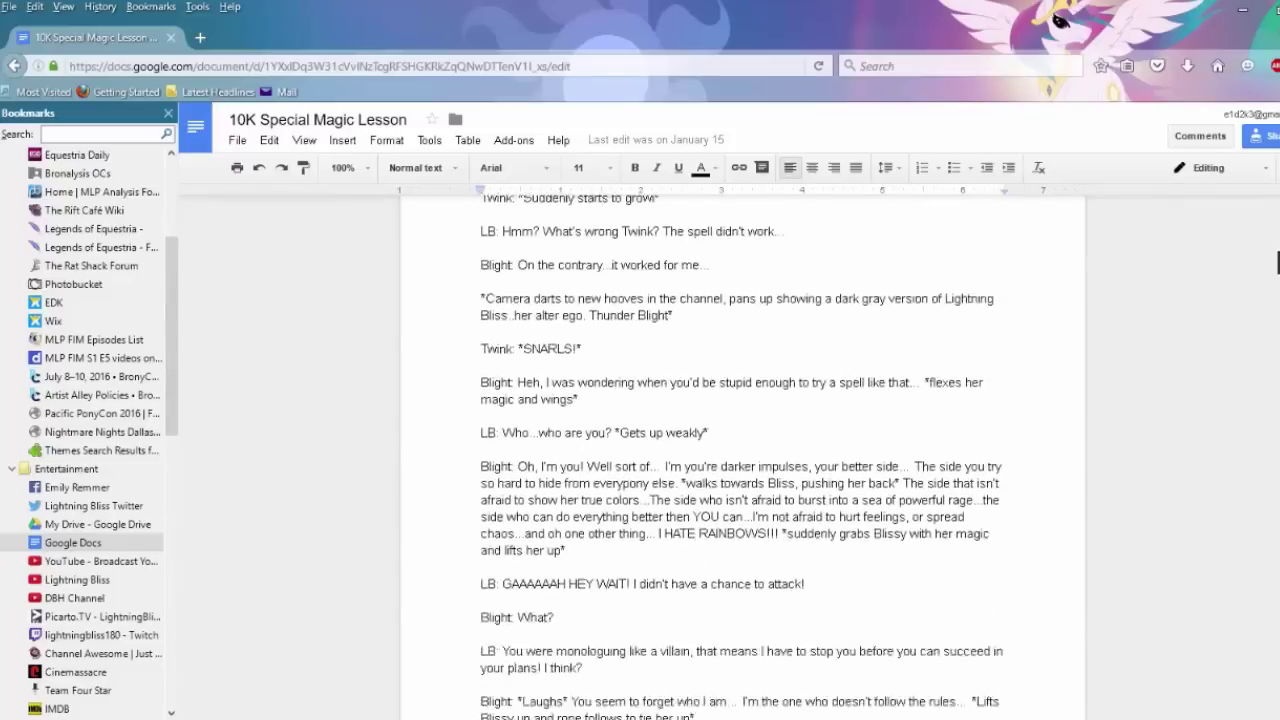
{"action": "scroll", "coordinate": [742, 450], "scroll_direction": "up", "scroll_amount": 11}
{"action": "scroll", "coordinate": [742, 450], "scroll_direction": "up", "scroll_amount": 12}
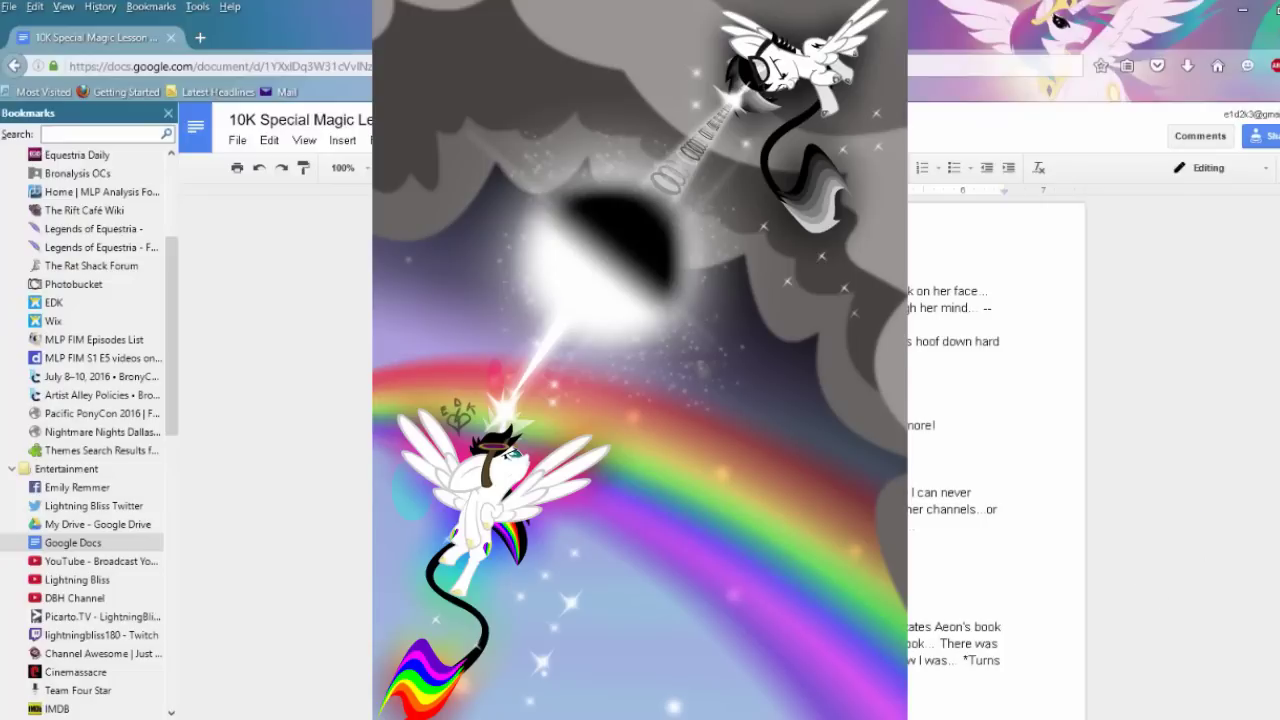
{"action": "scroll", "coordinate": [1240, 600], "scroll_direction": "down", "scroll_amount": 5}
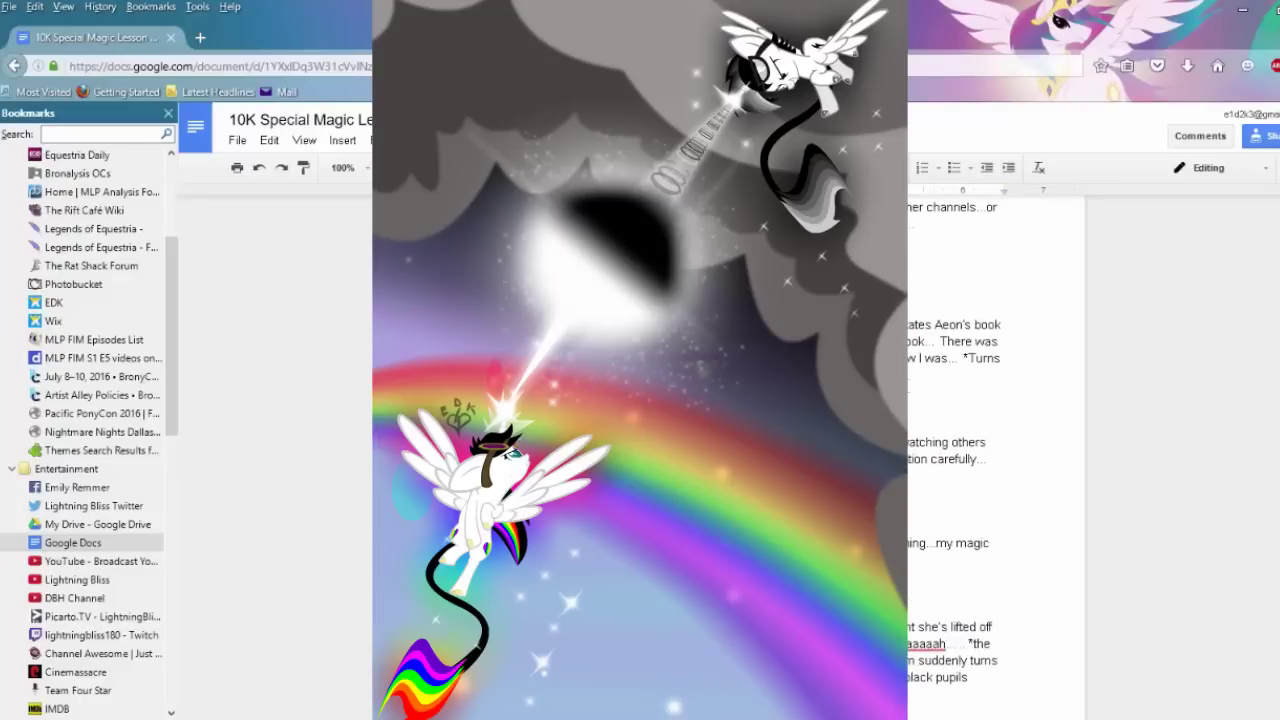
{"action": "scroll", "coordinate": [1000, 450], "scroll_direction": "up", "scroll_amount": 5}
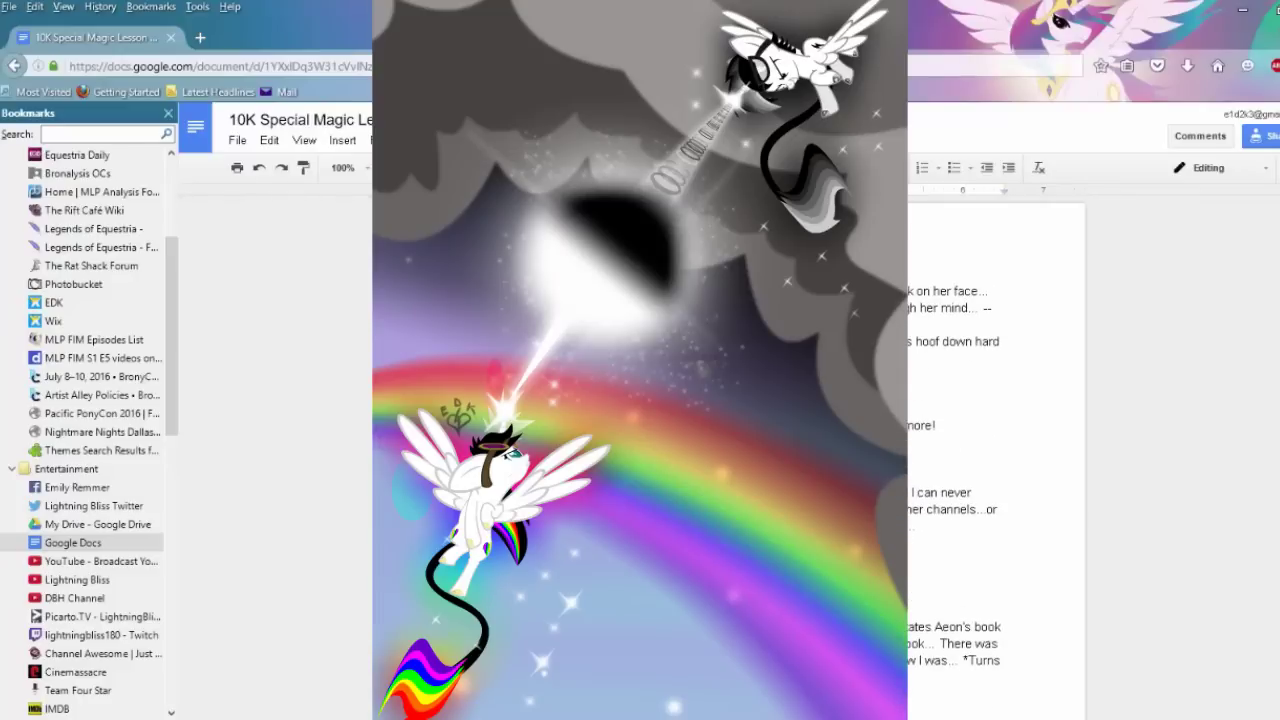
{"action": "scroll", "coordinate": [954, 571], "scroll_direction": "down", "scroll_amount": 2}
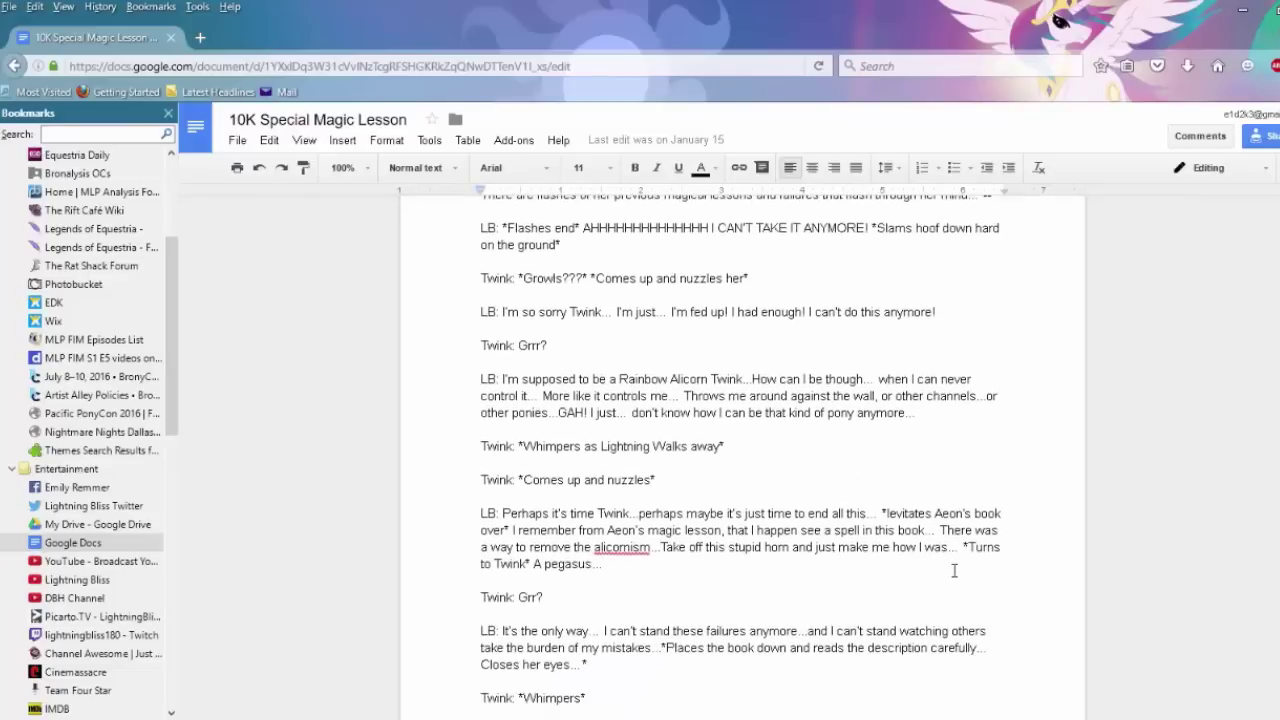
{"action": "scroll", "coordinate": [954, 571], "scroll_direction": "down", "scroll_amount": 5}
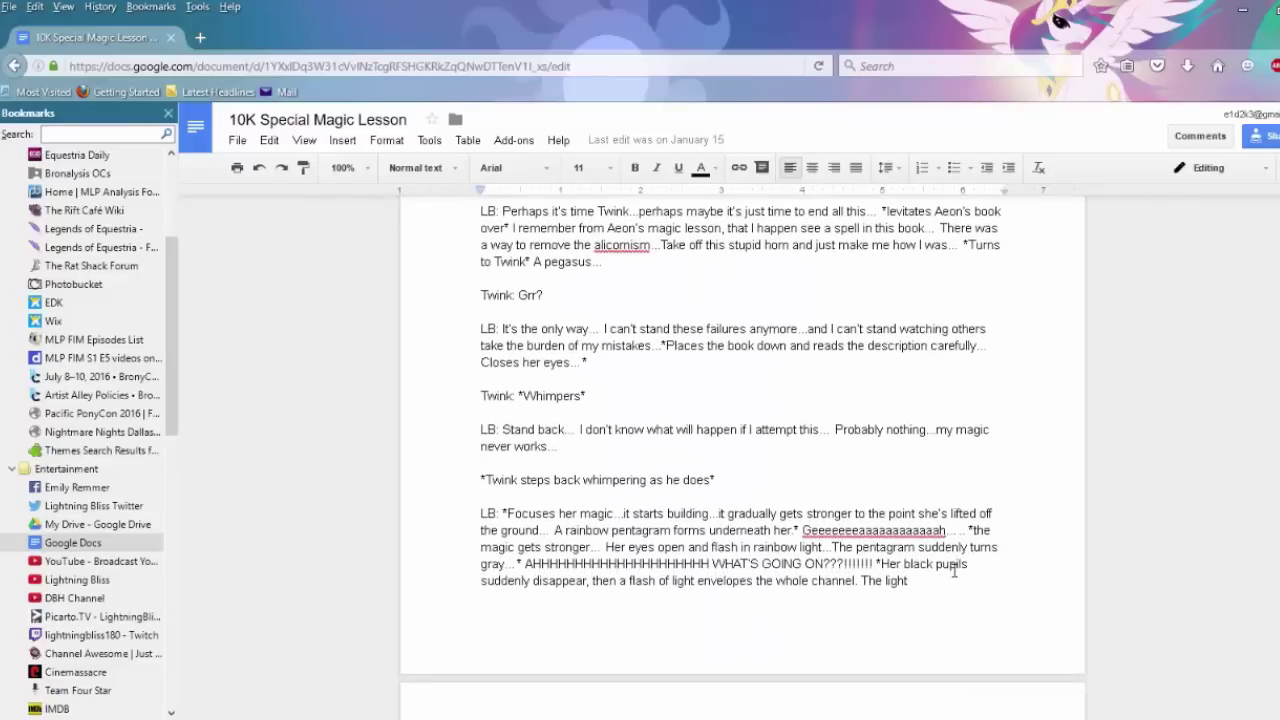
{"action": "scroll", "coordinate": [954, 571], "scroll_direction": "down", "scroll_amount": 4}
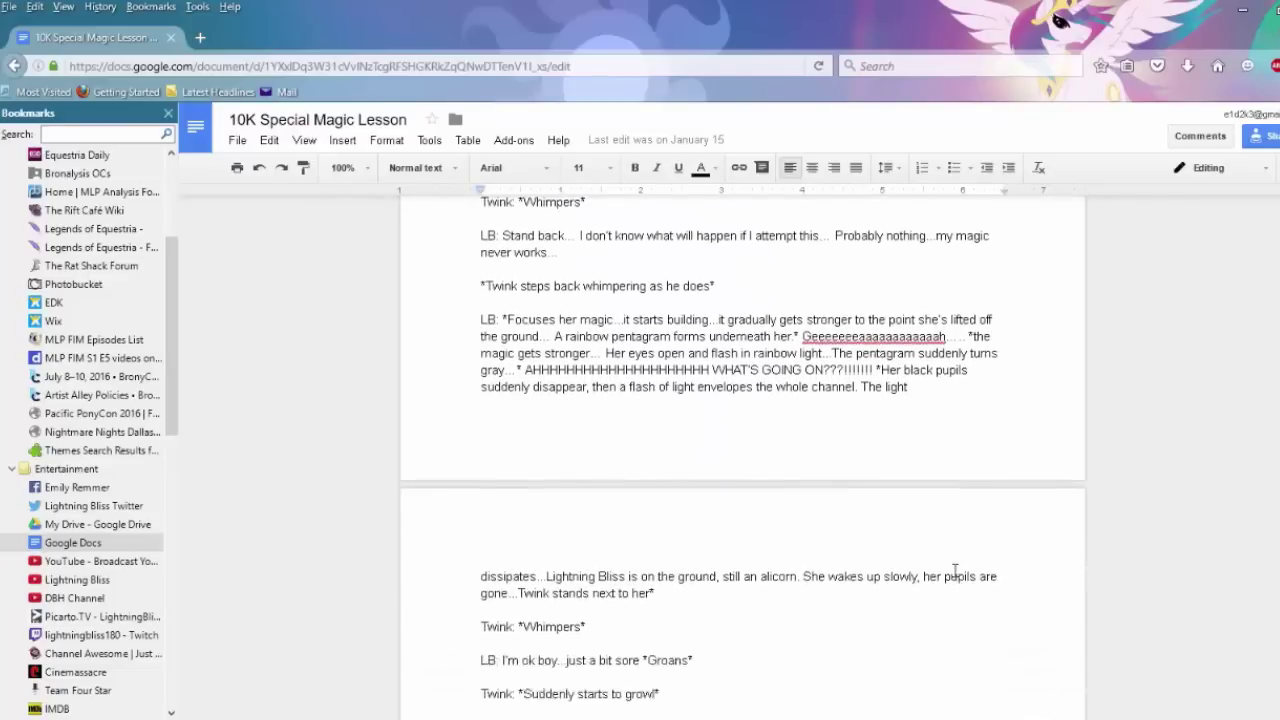
{"action": "scroll", "coordinate": [954, 571], "scroll_direction": "down", "scroll_amount": 10}
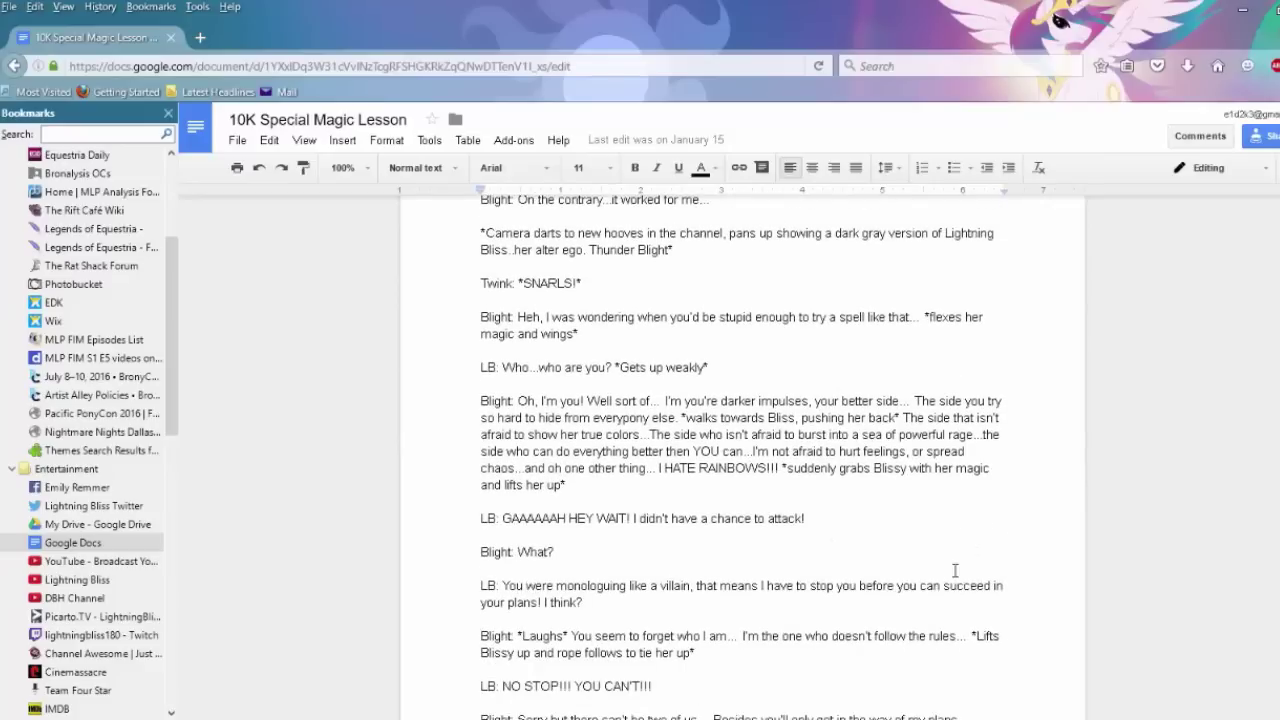
{"action": "scroll", "coordinate": [954, 571], "scroll_direction": "down", "scroll_amount": 3}
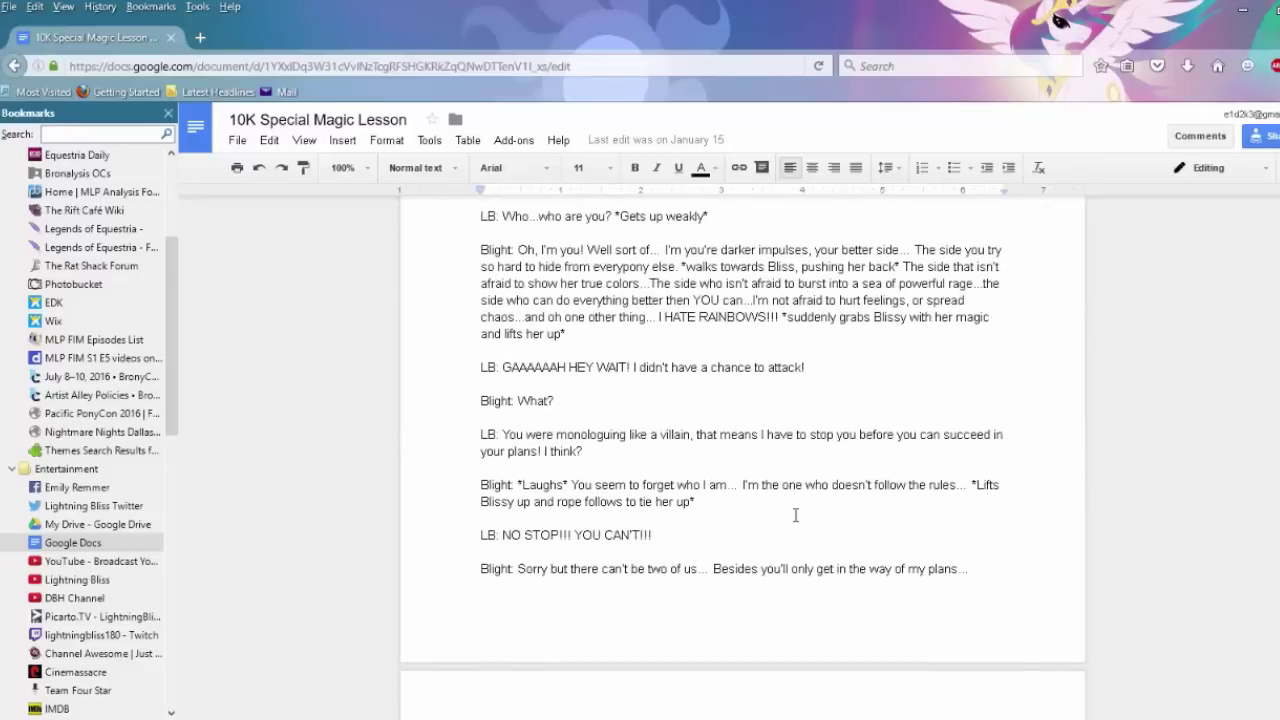
{"action": "scroll", "coordinate": [795, 515], "scroll_direction": "down", "scroll_amount": 3}
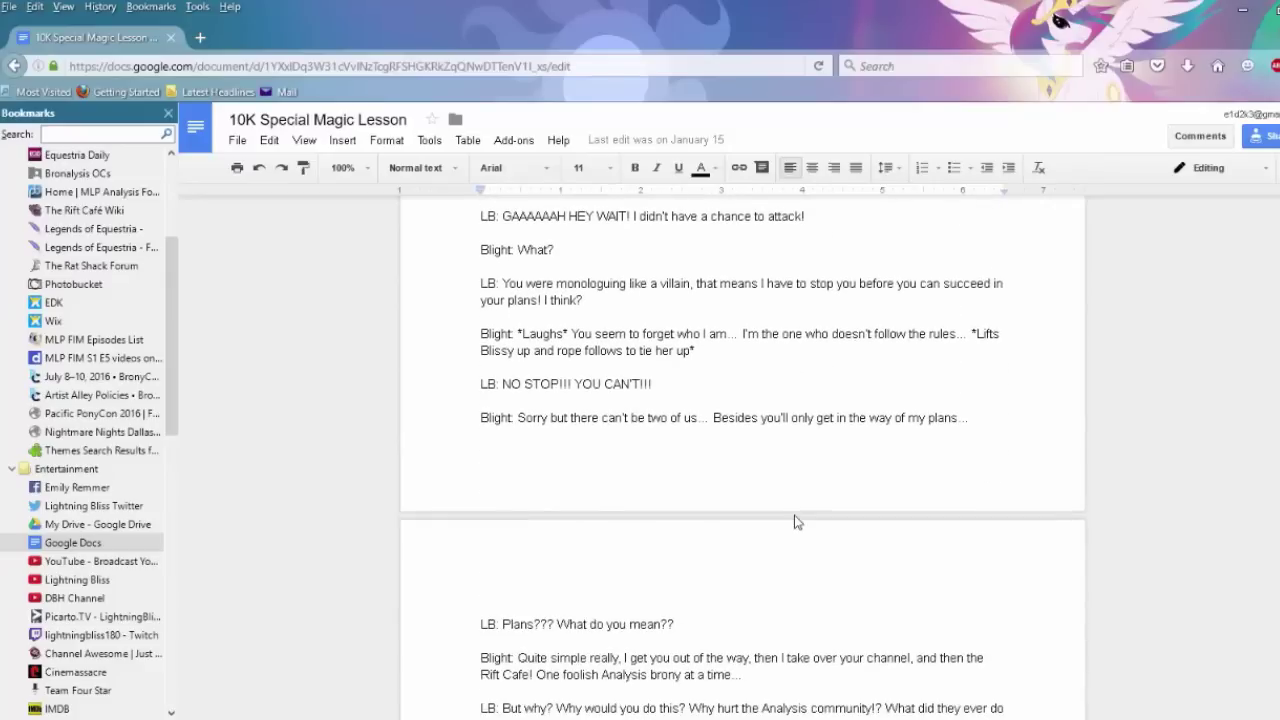
{"action": "scroll", "coordinate": [794, 521], "scroll_direction": "down", "scroll_amount": 2}
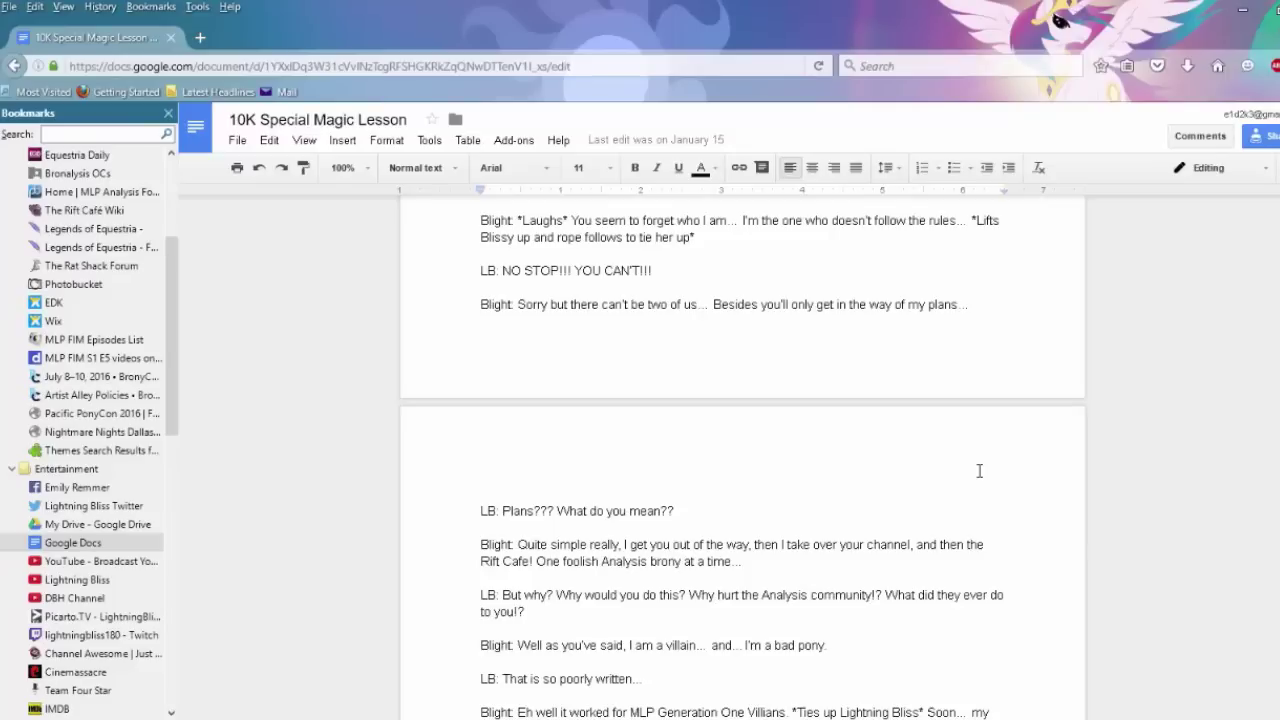
{"action": "scroll", "coordinate": [979, 471], "scroll_direction": "down", "scroll_amount": 2}
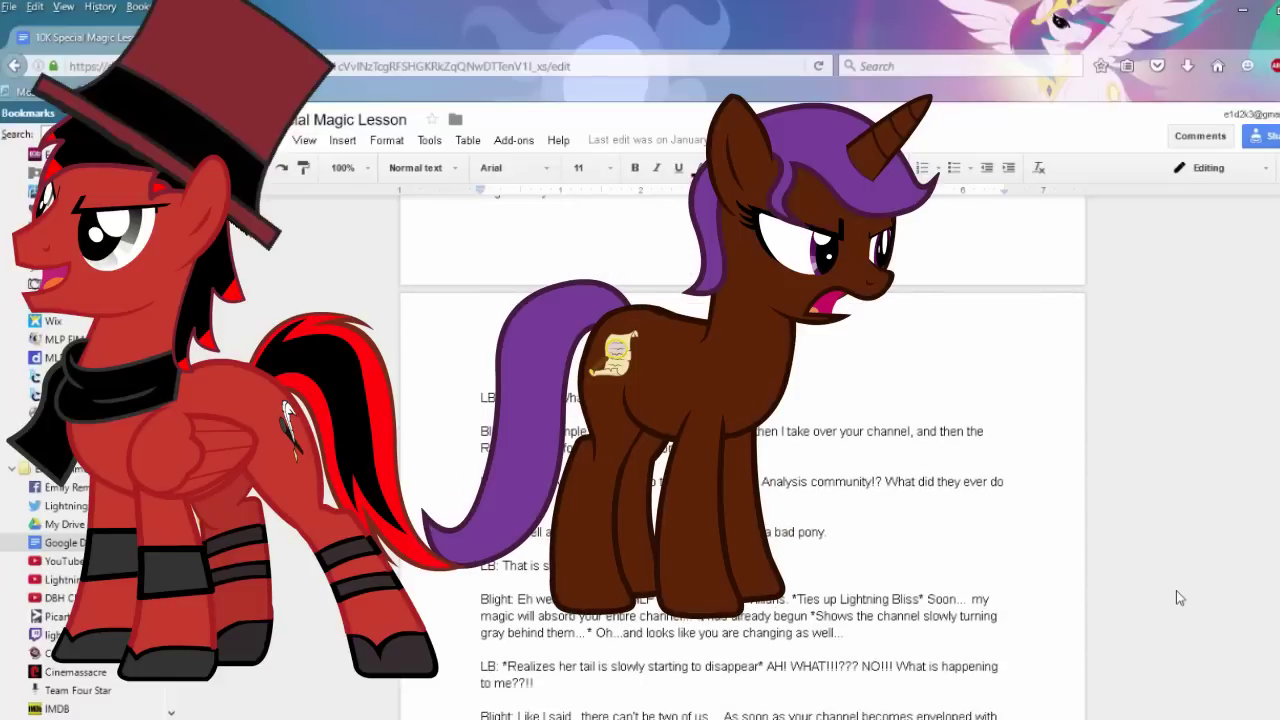
Scroll past the page break to the '-- Meanwhile at the Cafe --' heading
{"action": "scroll", "coordinate": [1176, 597], "scroll_direction": "down", "scroll_amount": 2}
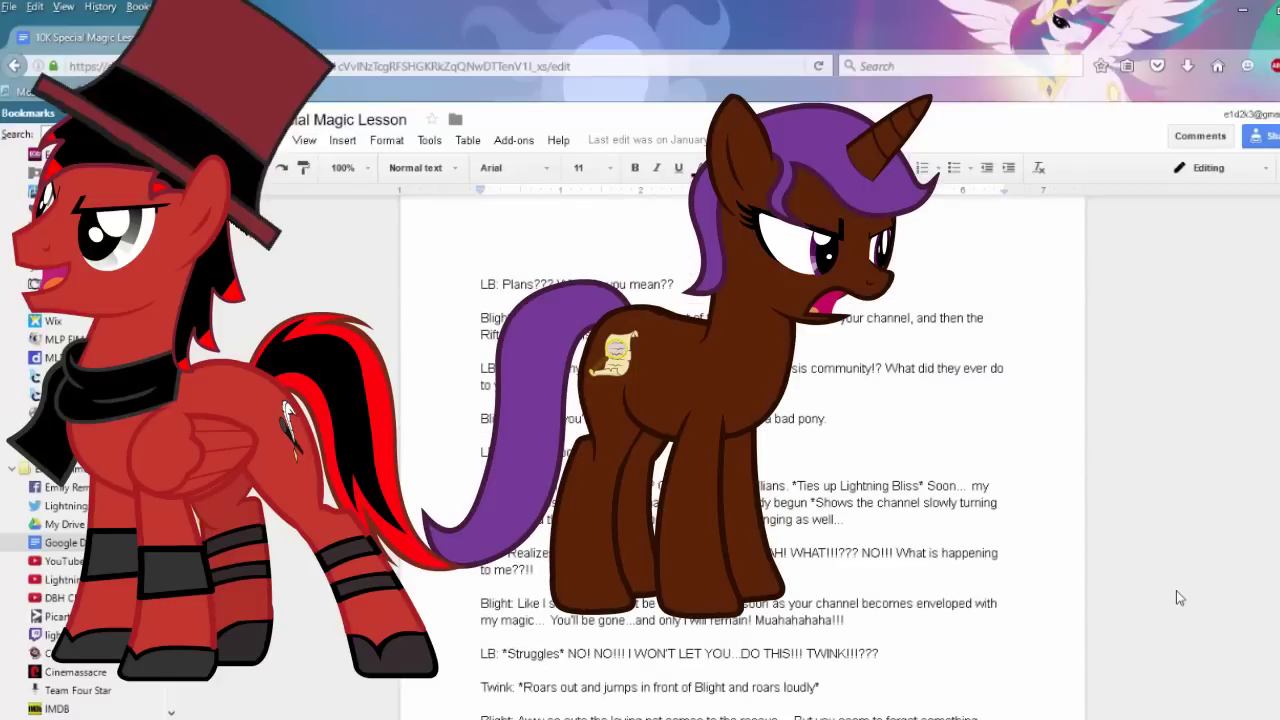
{"action": "scroll", "coordinate": [1176, 597], "scroll_direction": "down", "scroll_amount": 4}
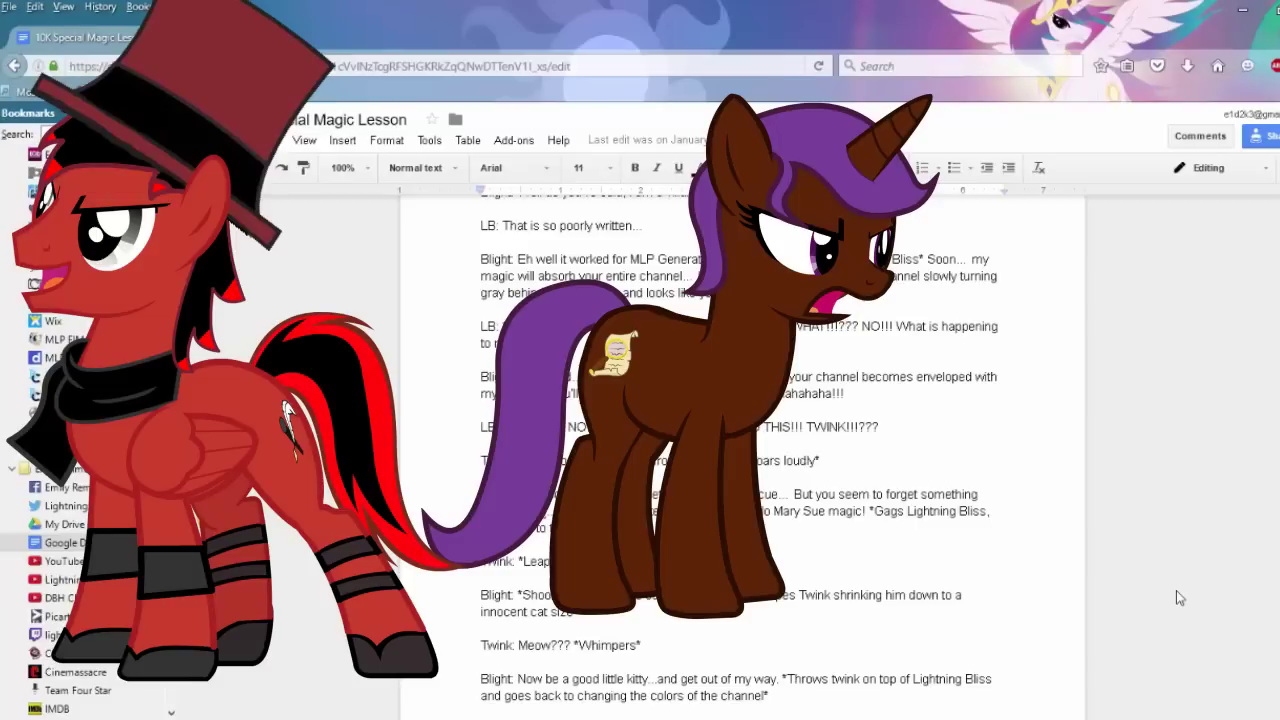
{"action": "scroll", "coordinate": [1176, 597], "scroll_direction": "down", "scroll_amount": 5}
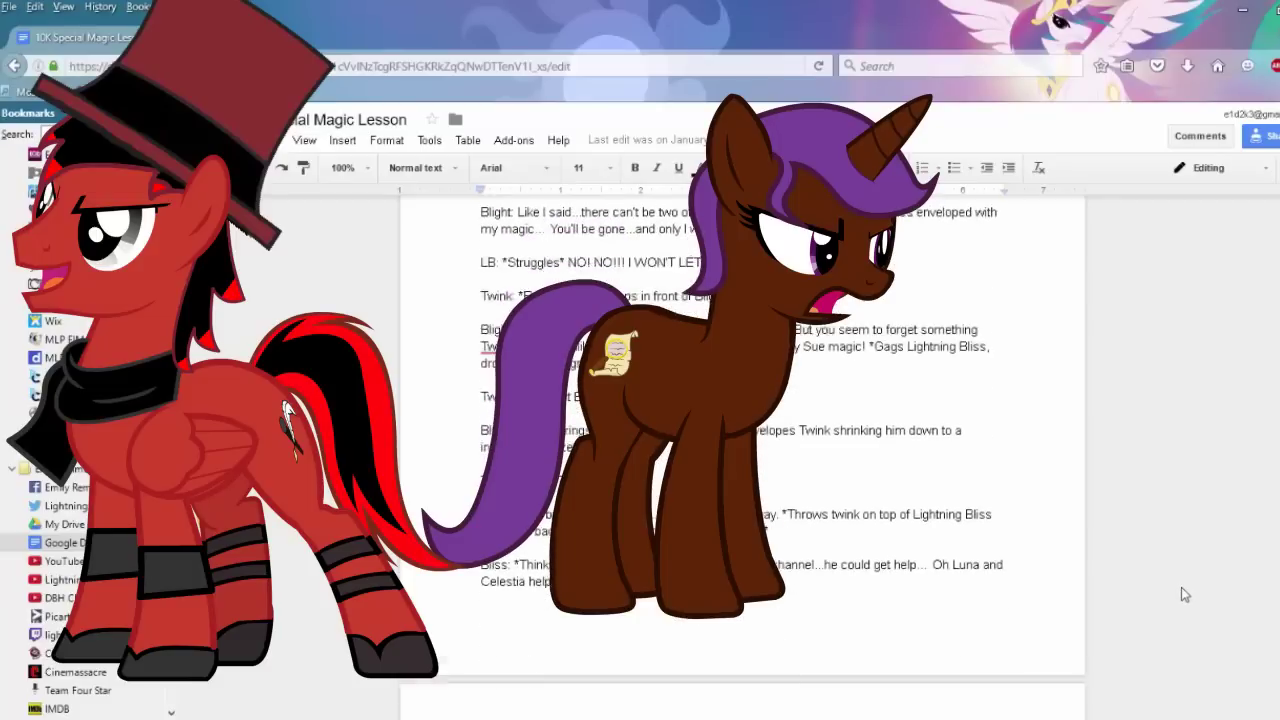
{"action": "scroll", "coordinate": [1184, 594], "scroll_direction": "down", "scroll_amount": 5}
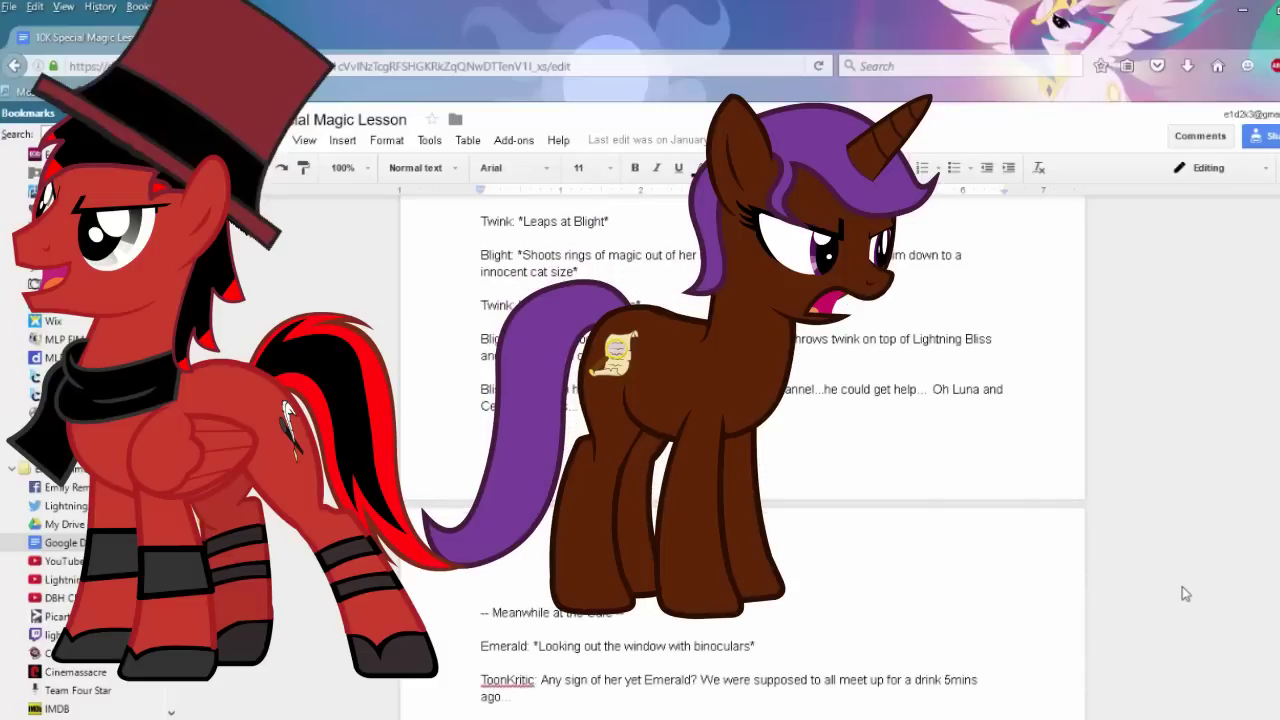
{"action": "scroll", "coordinate": [1184, 594], "scroll_direction": "down", "scroll_amount": 3}
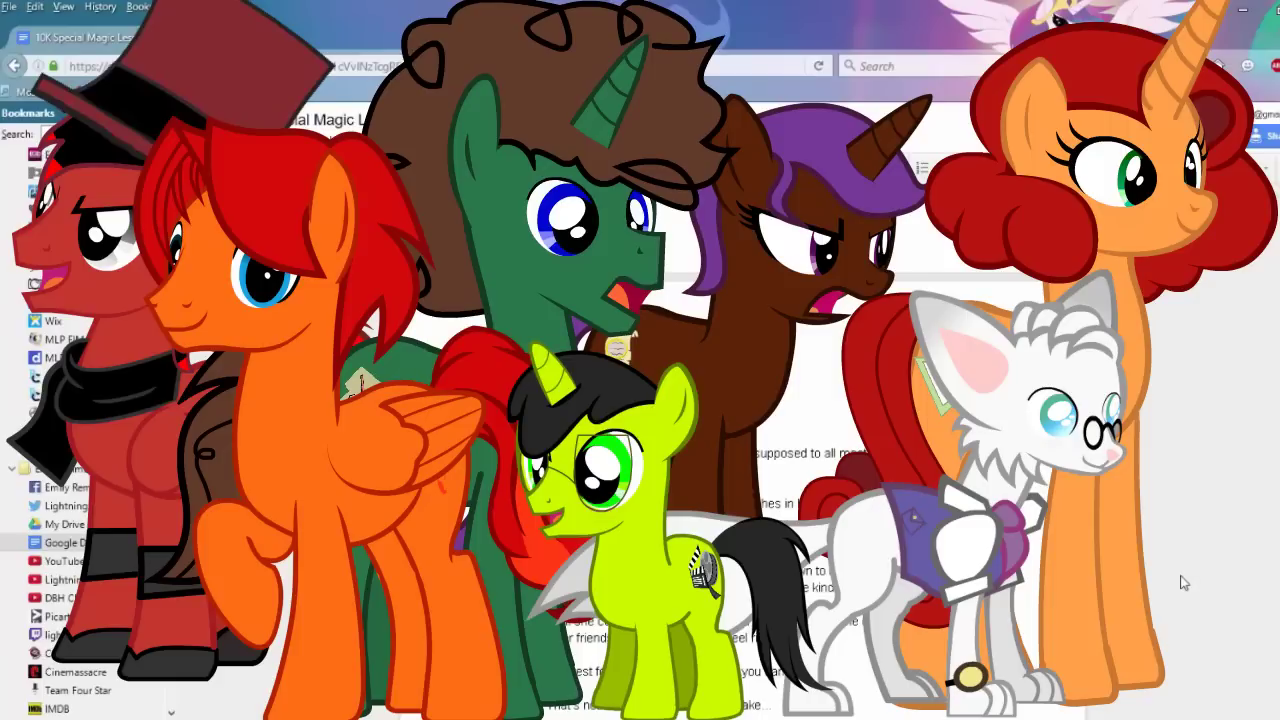
Scroll slightly to show the first lines of the '-- Meanwhile at the Cafe --' section
{"action": "scroll", "coordinate": [1183, 583], "scroll_direction": "down", "scroll_amount": 1}
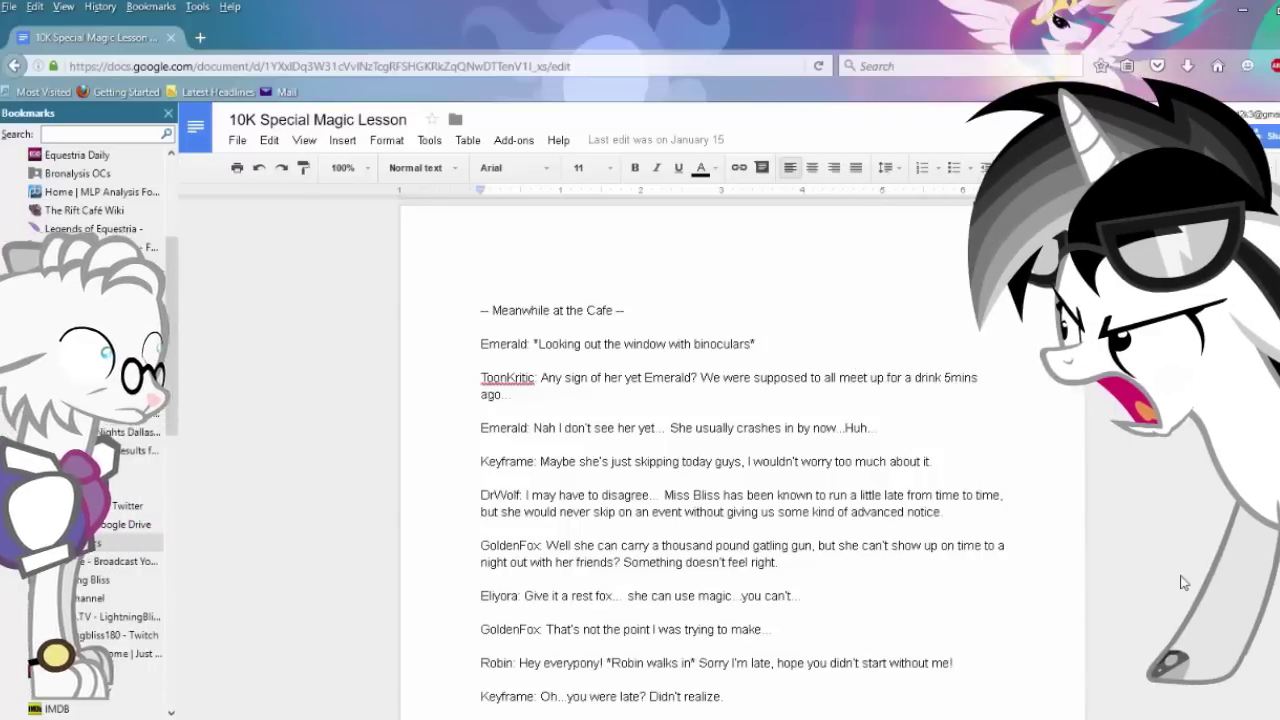
Scroll past 'YOU ARE GREEN!!!' to Emerald's line 'That's what I said!' and the page break
{"action": "scroll", "coordinate": [1182, 582], "scroll_direction": "down", "scroll_amount": 2}
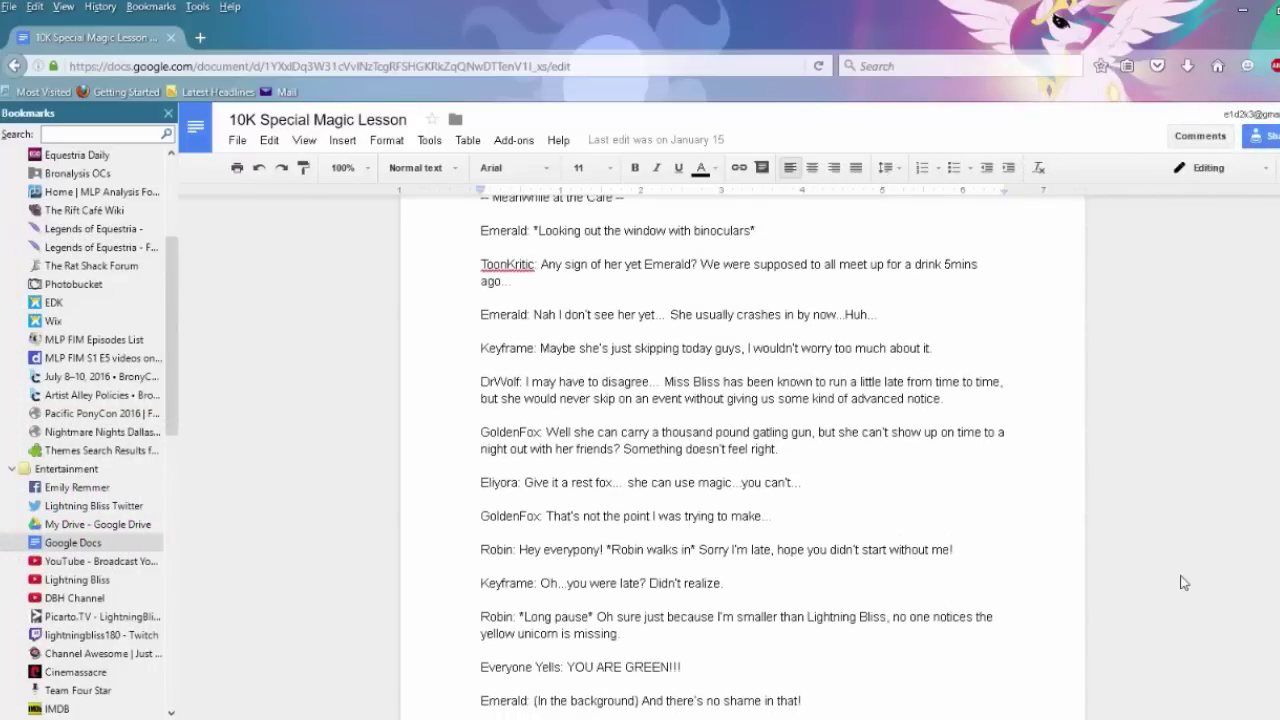
{"action": "scroll", "coordinate": [1182, 582], "scroll_direction": "down", "scroll_amount": 1}
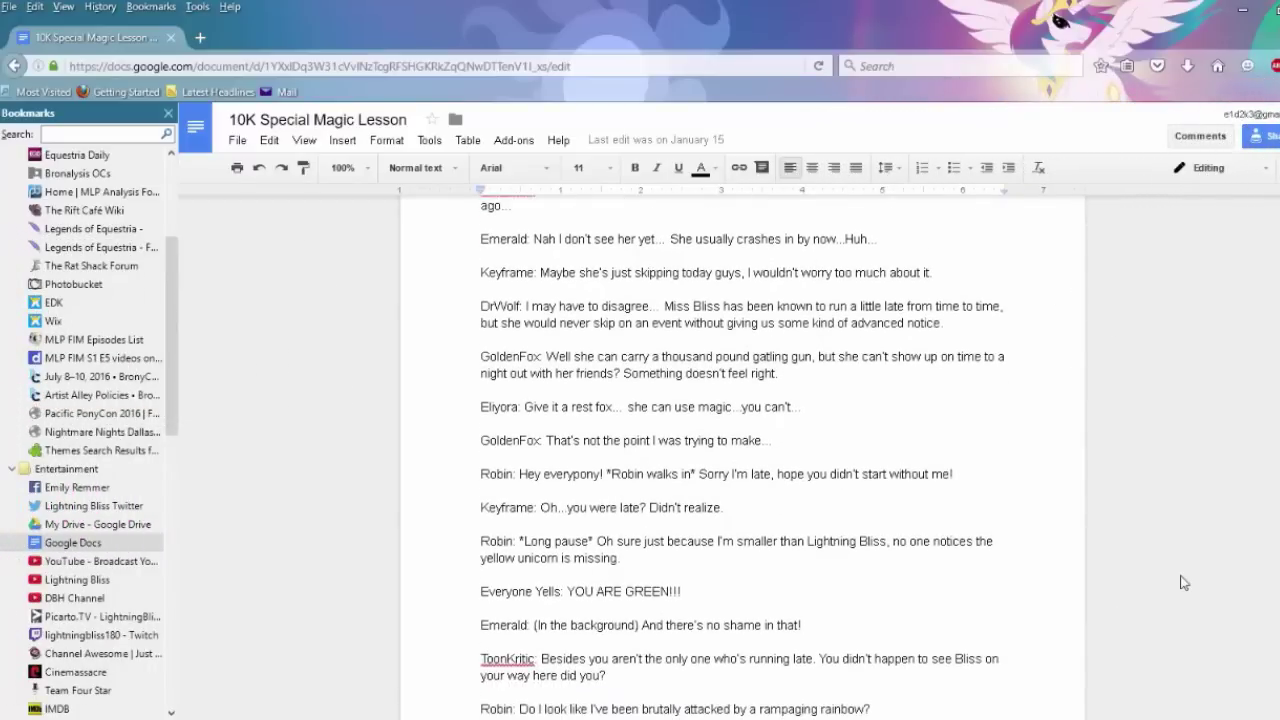
{"action": "scroll", "coordinate": [1182, 582], "scroll_direction": "down", "scroll_amount": 2}
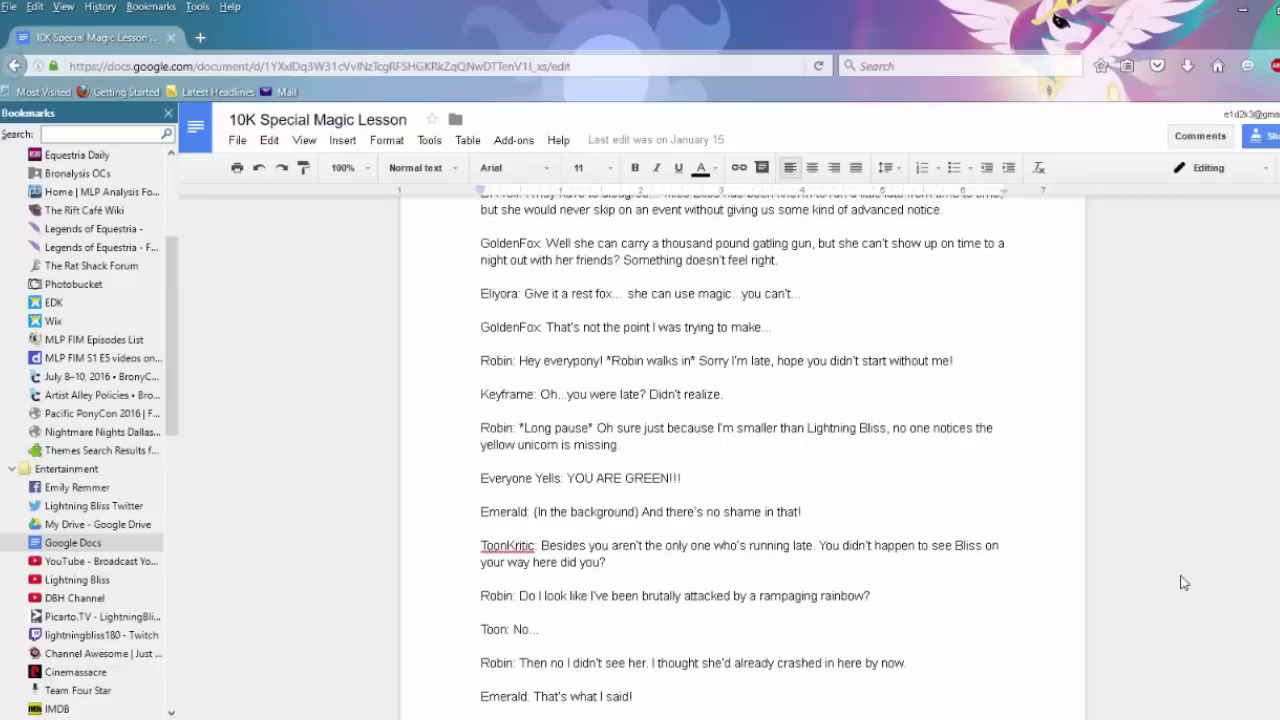
{"action": "scroll", "coordinate": [1182, 582], "scroll_direction": "down", "scroll_amount": 2}
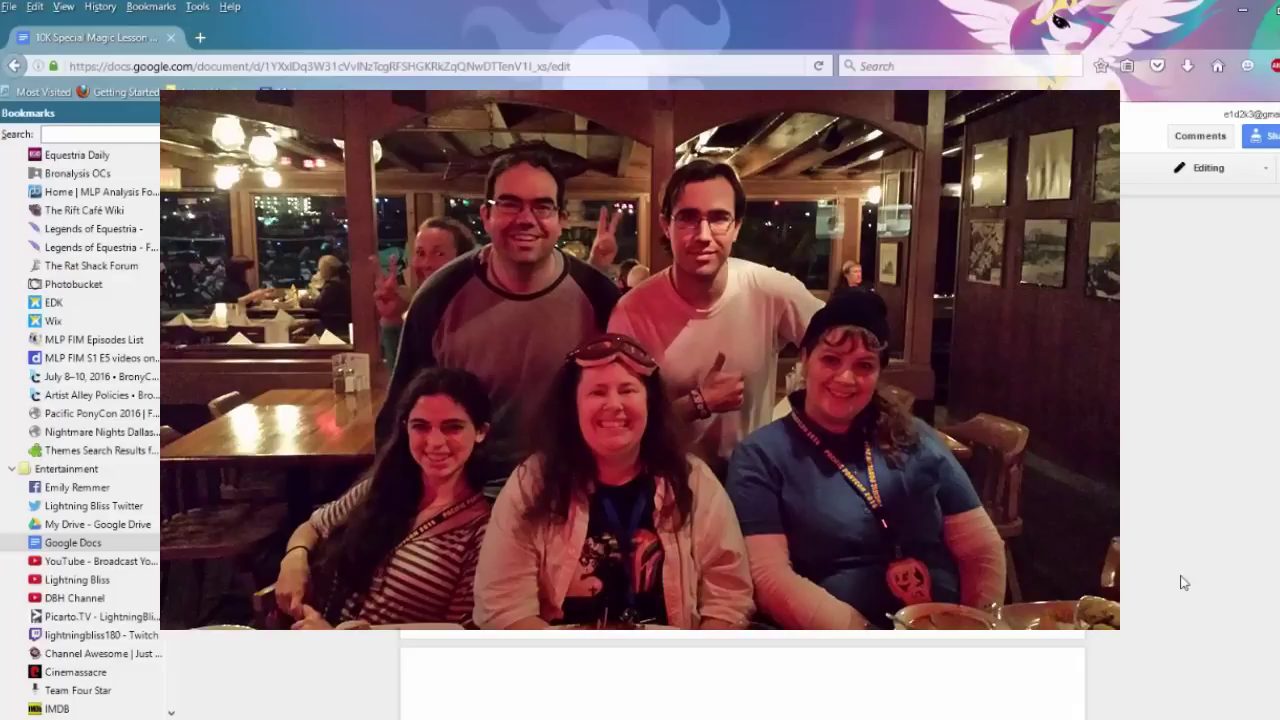
Scroll a little further down the 10K Special Magic Lesson script
{"action": "scroll", "coordinate": [1183, 582], "scroll_direction": "down", "scroll_amount": 5}
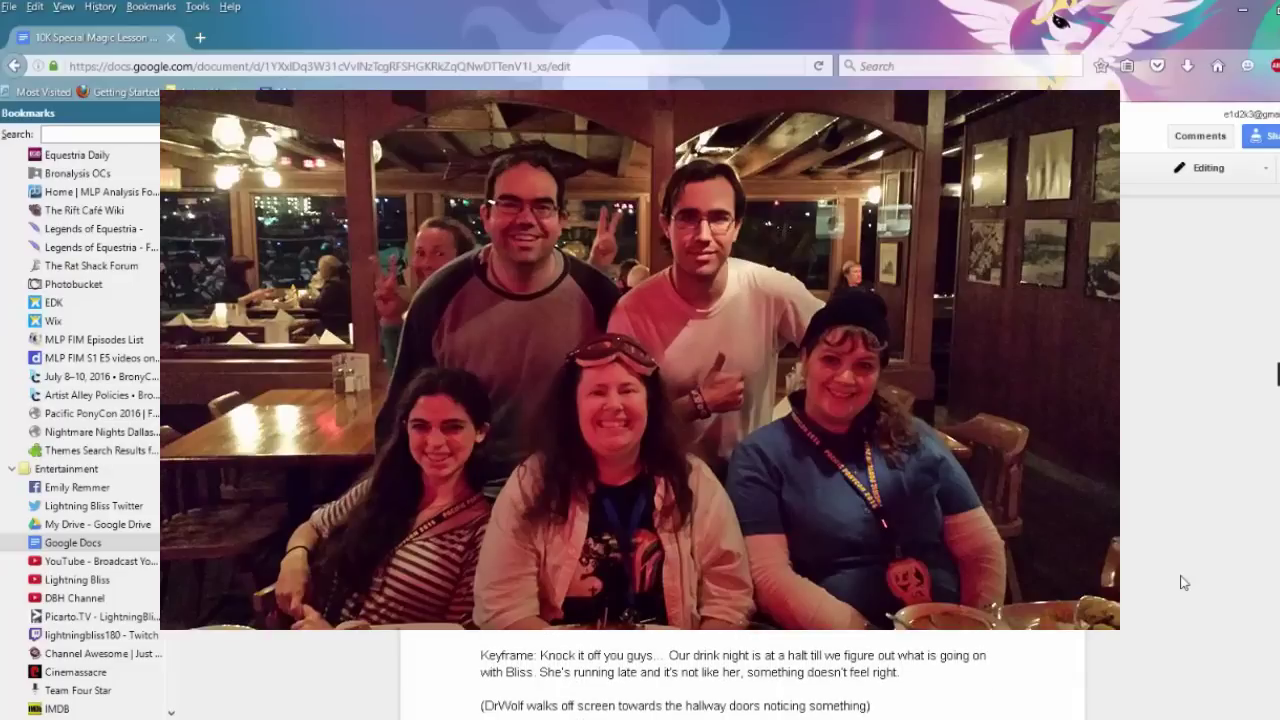
{"action": "scroll", "coordinate": [1181, 582], "scroll_direction": "down", "scroll_amount": 3}
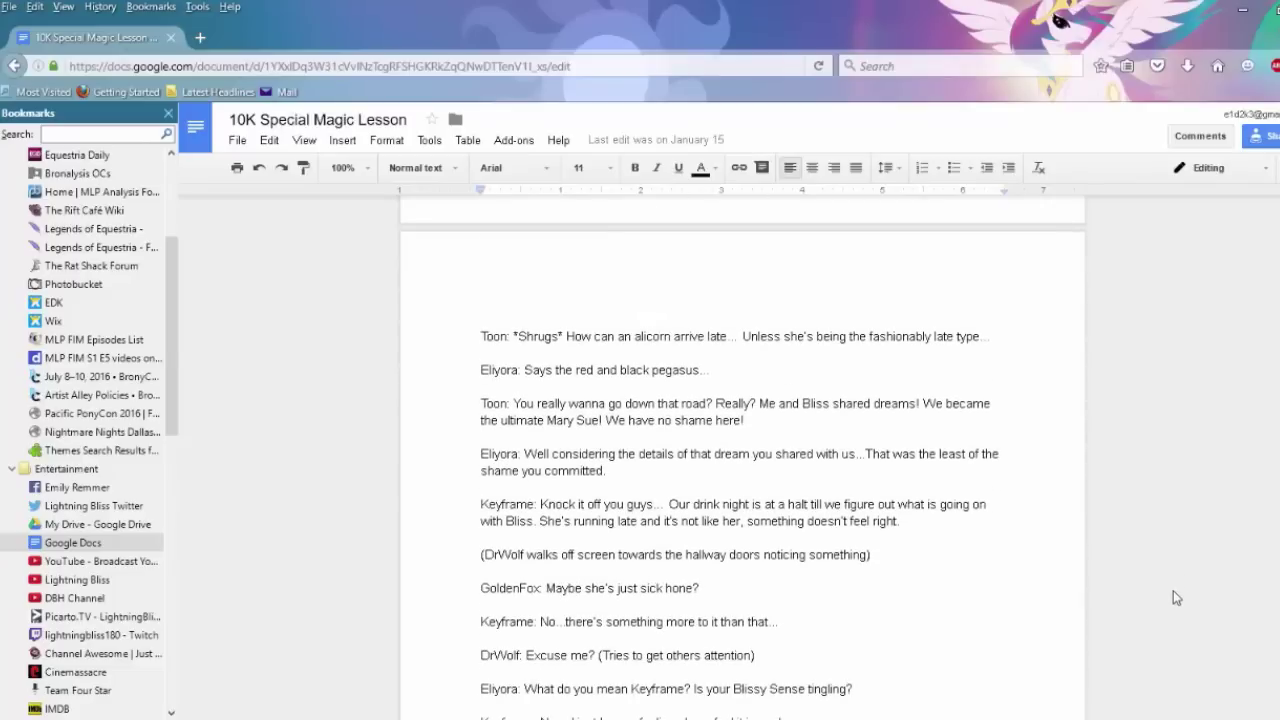
{"action": "scroll", "coordinate": [1176, 597], "scroll_direction": "down", "scroll_amount": 6}
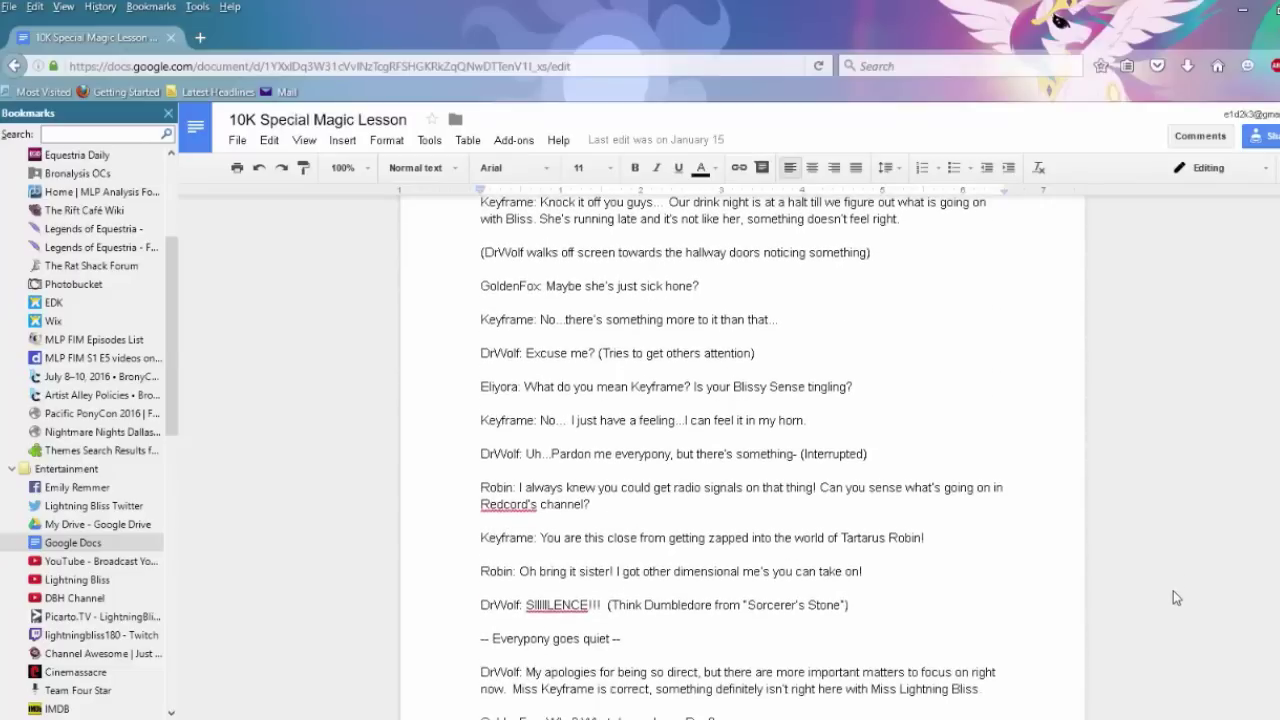
{"action": "scroll", "coordinate": [1176, 597], "scroll_direction": "down", "scroll_amount": 8}
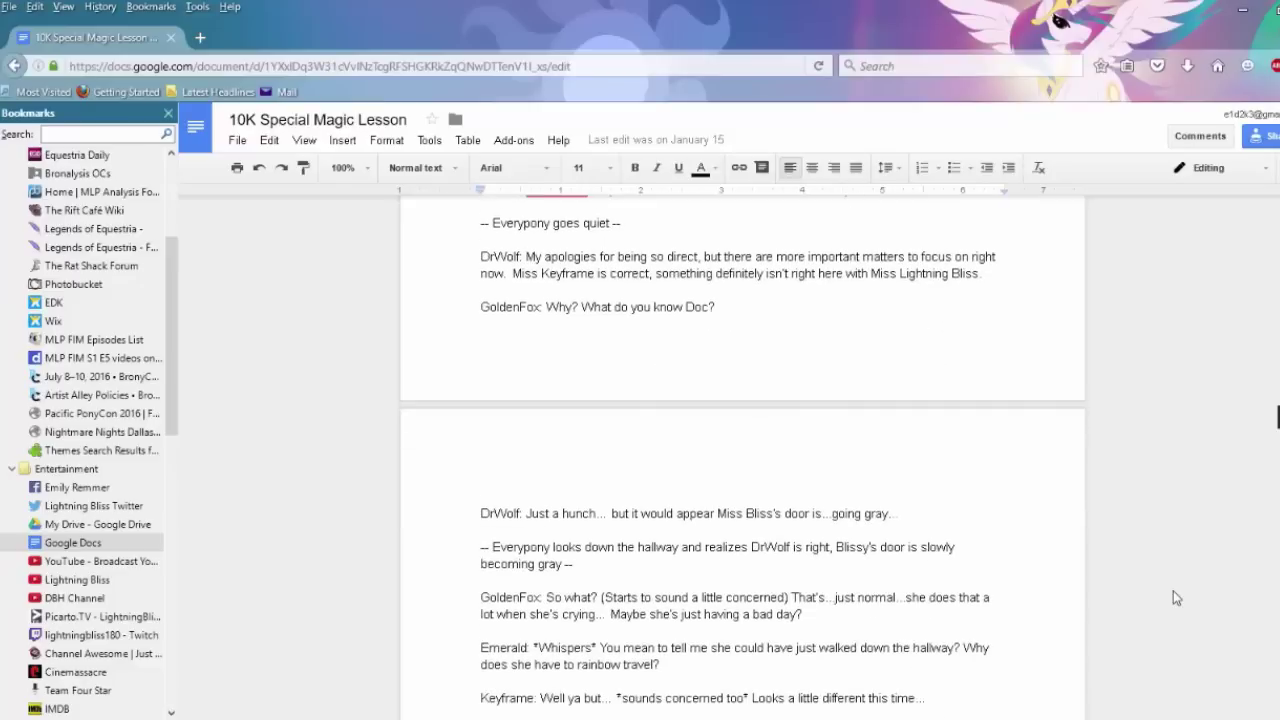
{"action": "scroll", "coordinate": [1174, 592], "scroll_direction": "down", "scroll_amount": 5}
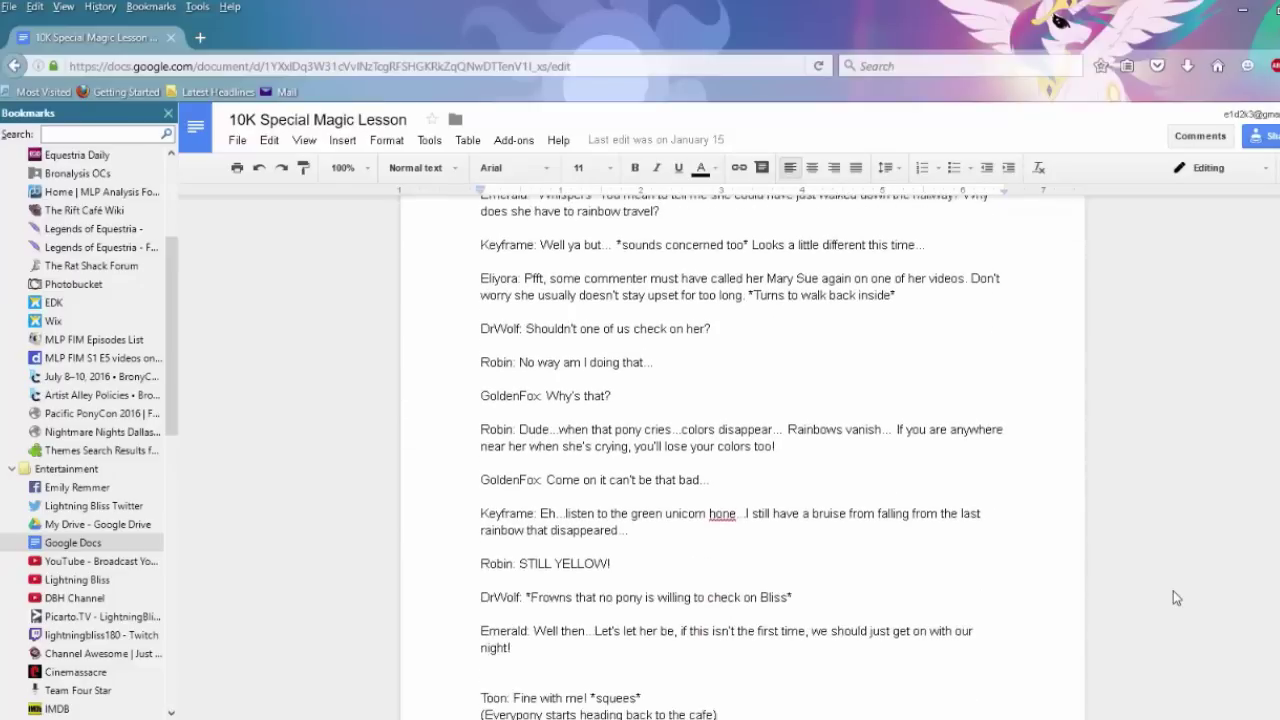
Scroll back up to the script's opening lines, then reveal the Windows desktop
{"action": "scroll", "coordinate": [1175, 590], "scroll_direction": "up", "scroll_amount": 10}
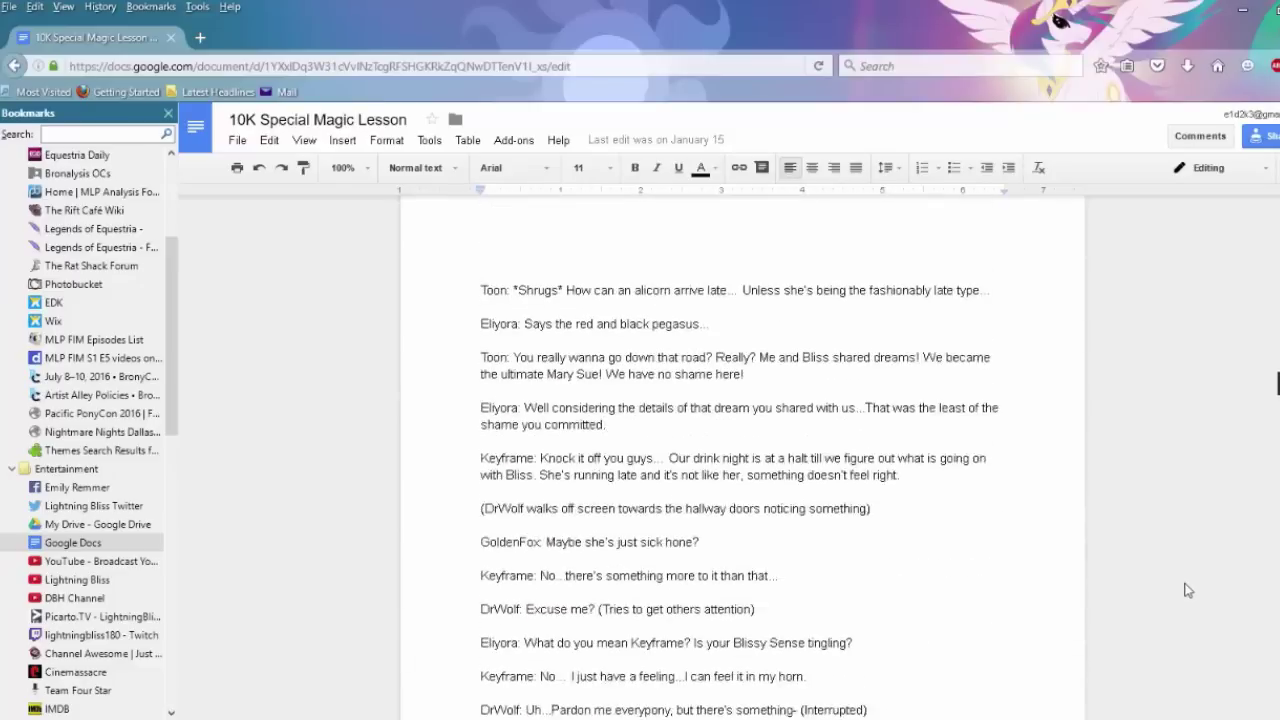
{"action": "scroll", "coordinate": [1186, 590], "scroll_direction": "up", "scroll_amount": 10}
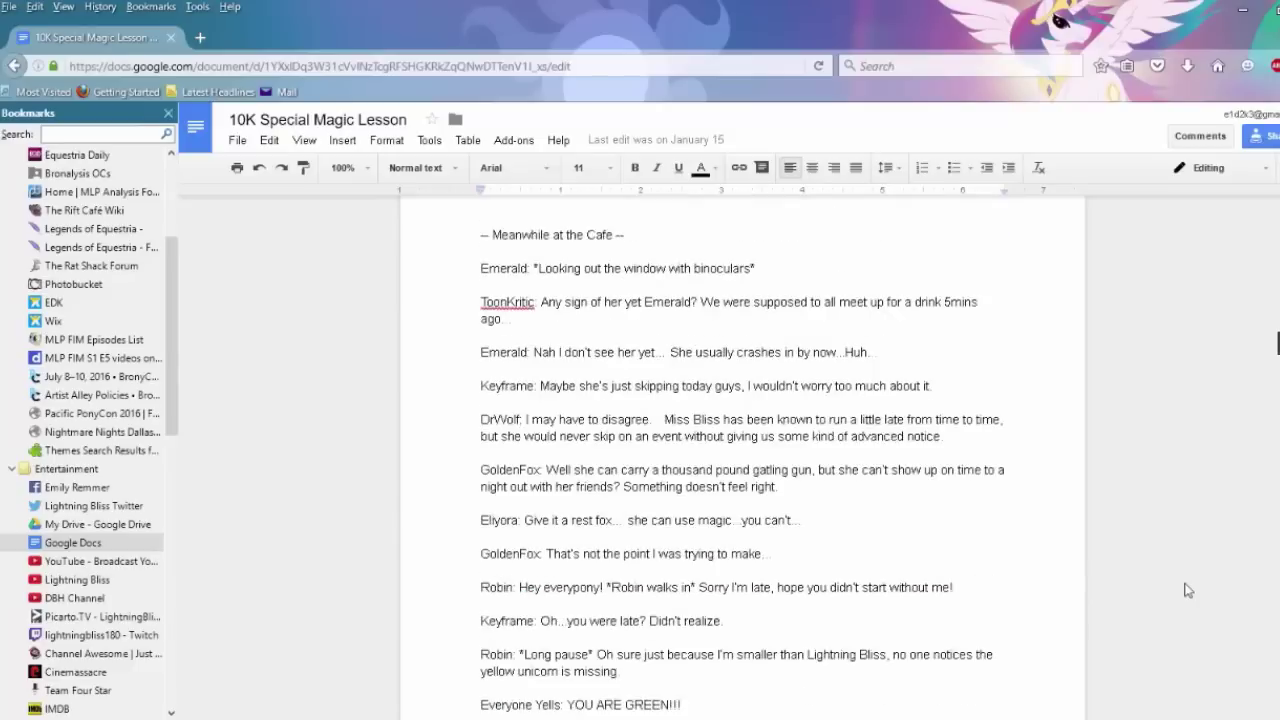
{"action": "scroll", "coordinate": [1187, 590], "scroll_direction": "up", "scroll_amount": 12}
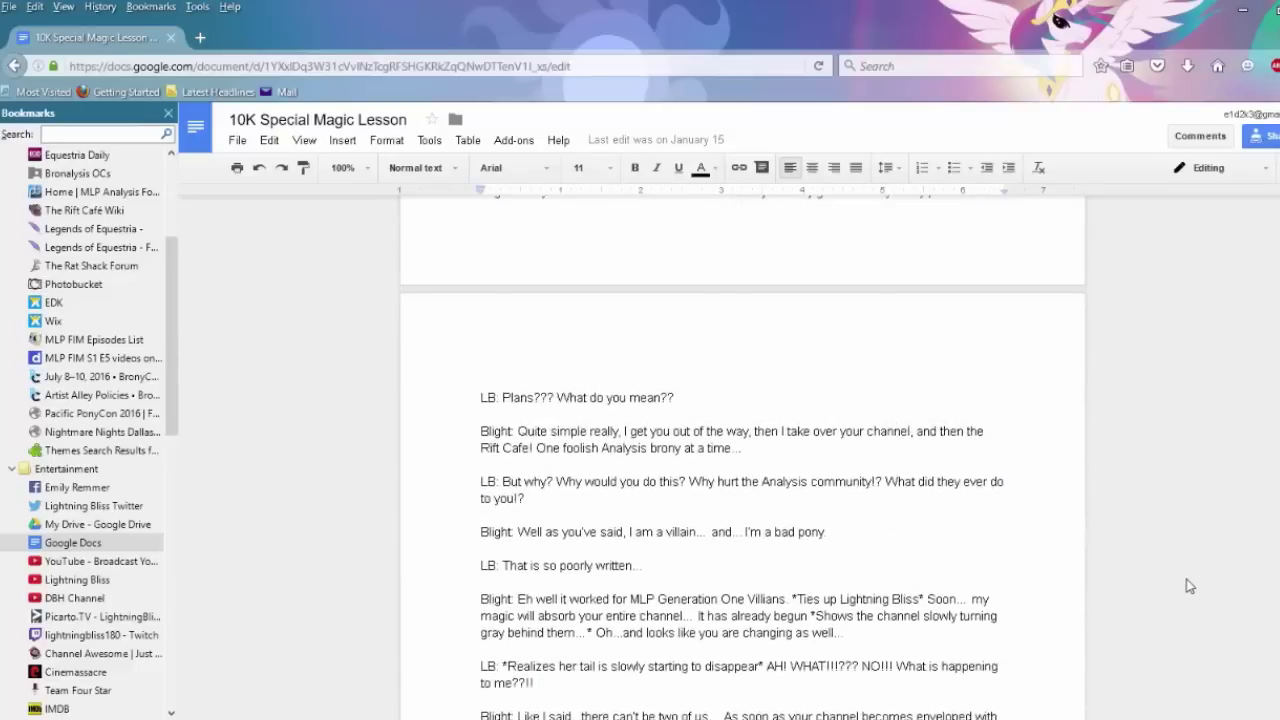
{"action": "scroll", "coordinate": [1188, 585], "scroll_direction": "up", "scroll_amount": 12}
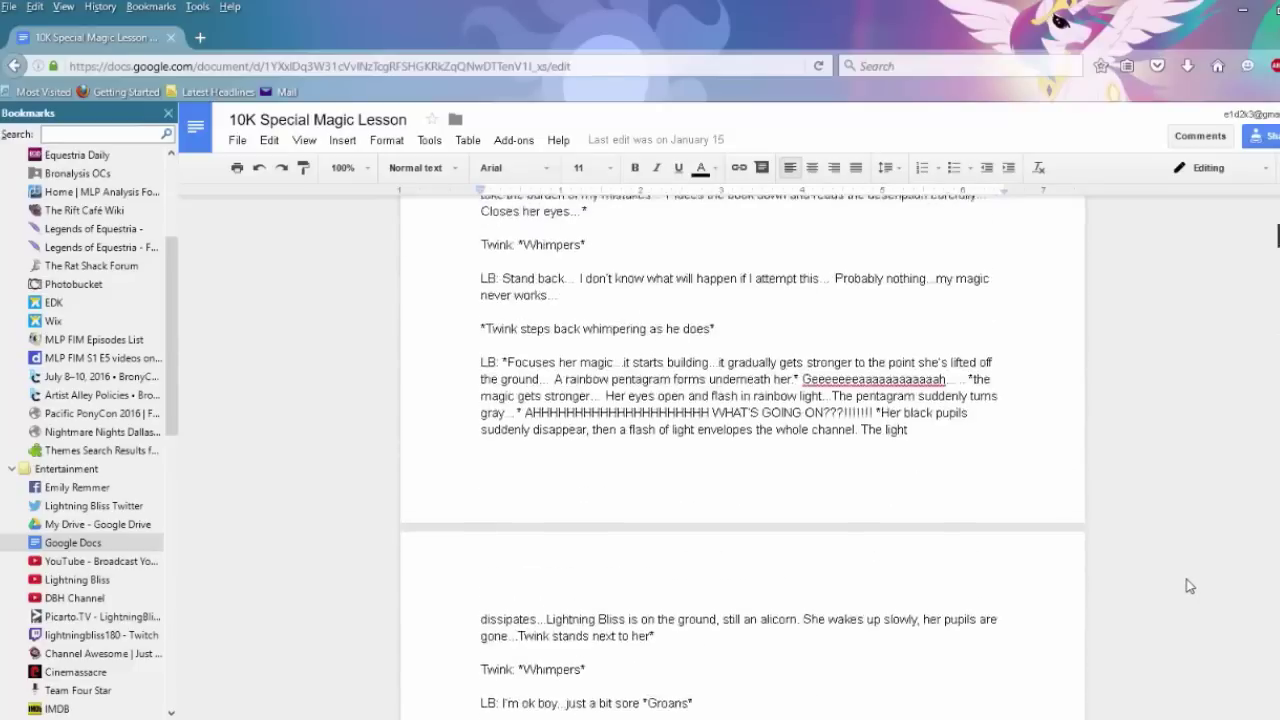
{"action": "scroll", "coordinate": [1189, 582], "scroll_direction": "up", "scroll_amount": 10}
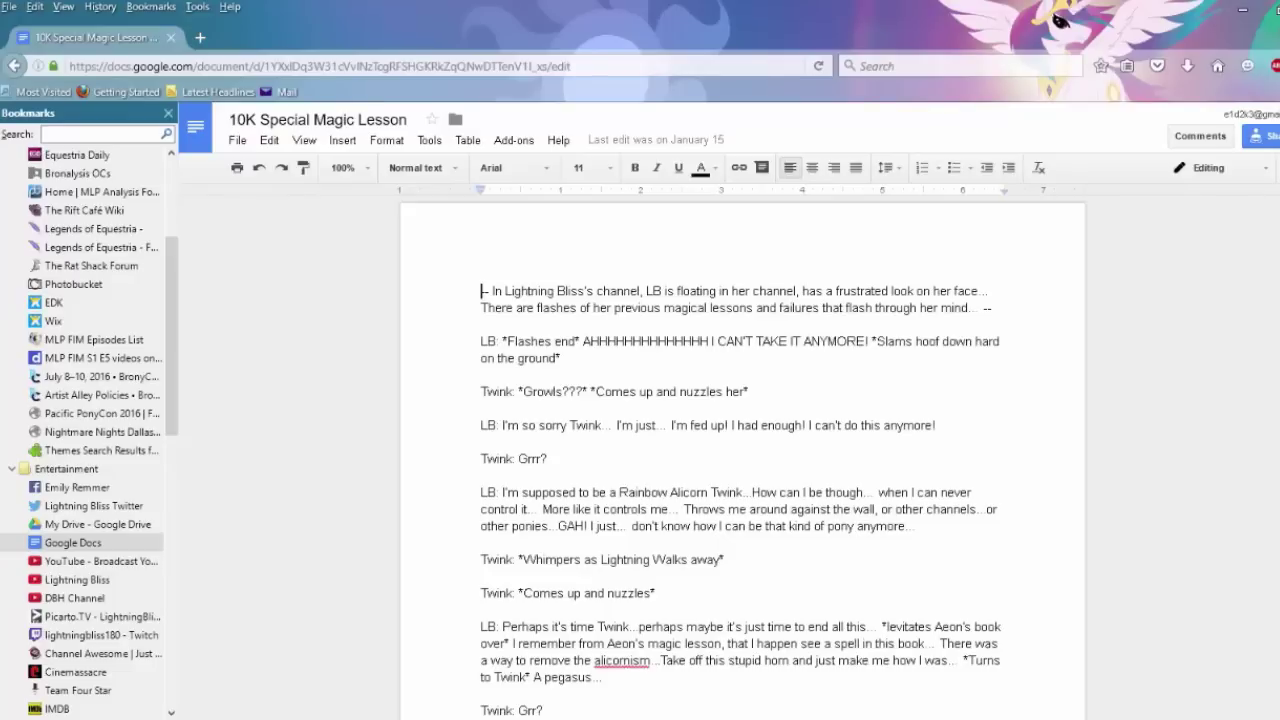
{"action": "key", "text": "super+d"}
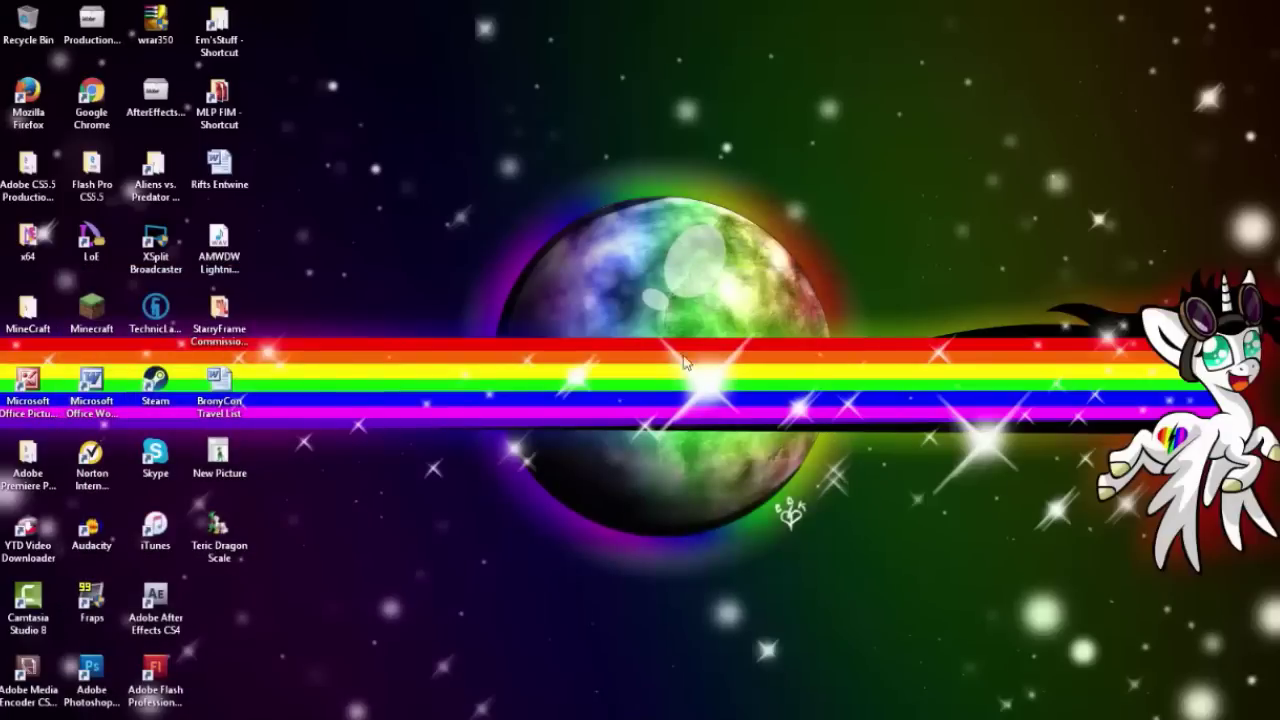
Open the MLP FIM folder, then Project, then the Sub Specials folder
{"action": "double_click", "coordinate": [228, 98]}
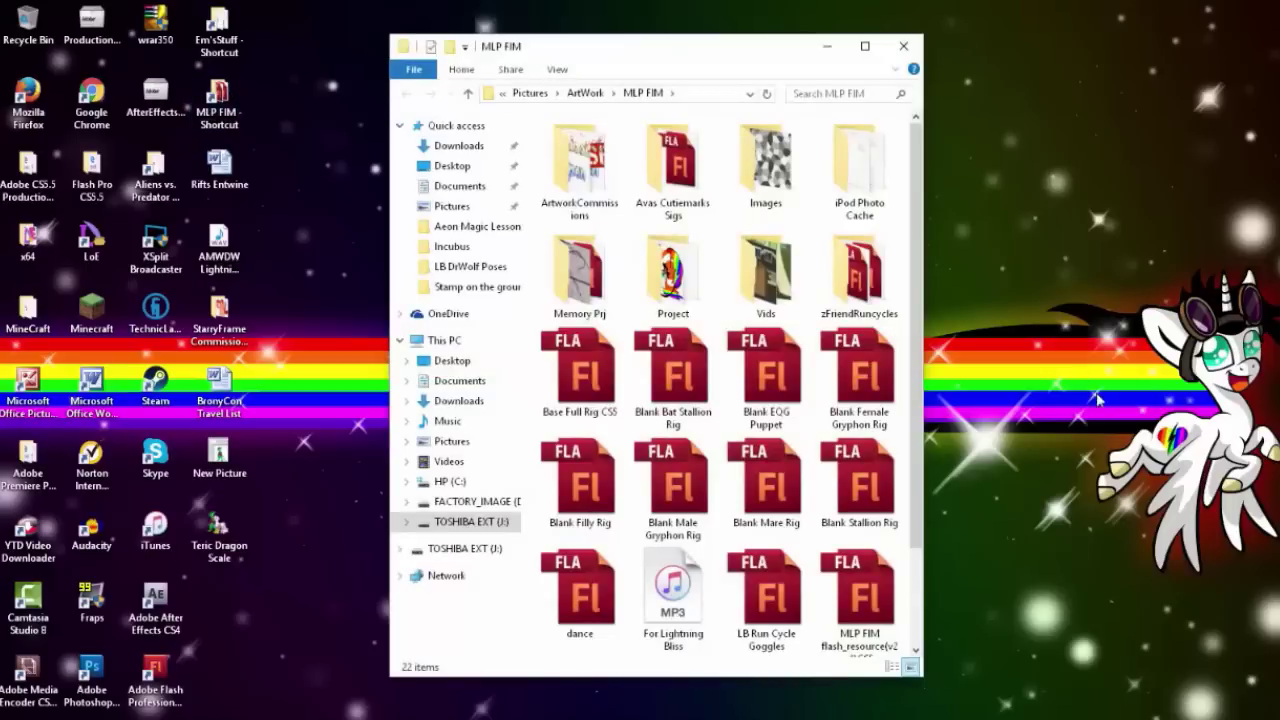
{"action": "double_click", "coordinate": [664, 280]}
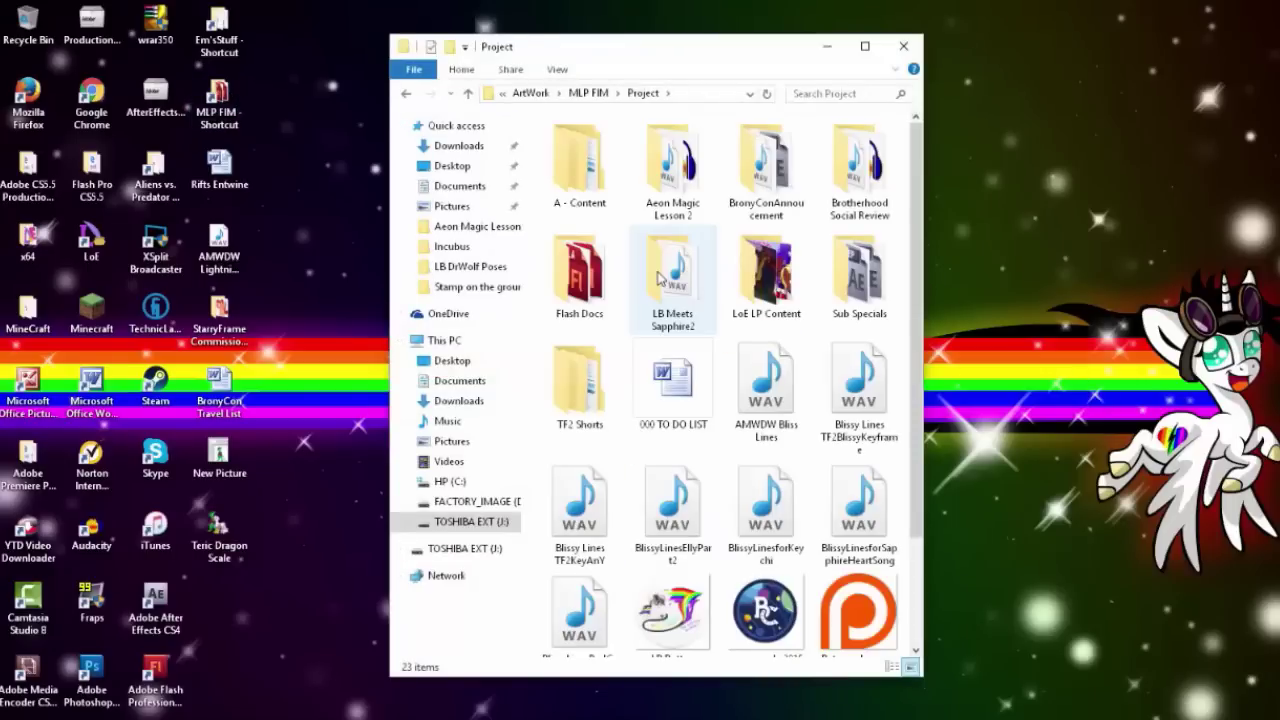
{"action": "left_click", "coordinate": [592, 98]}
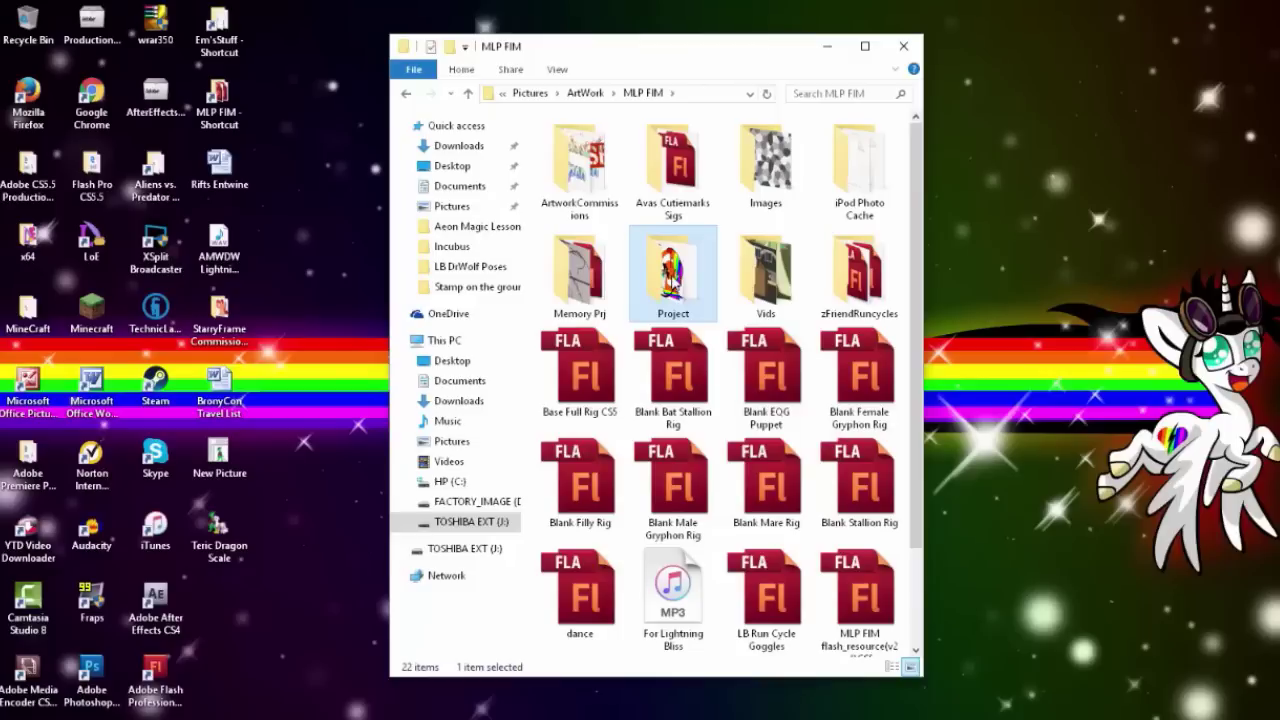
{"action": "double_click", "coordinate": [694, 278]}
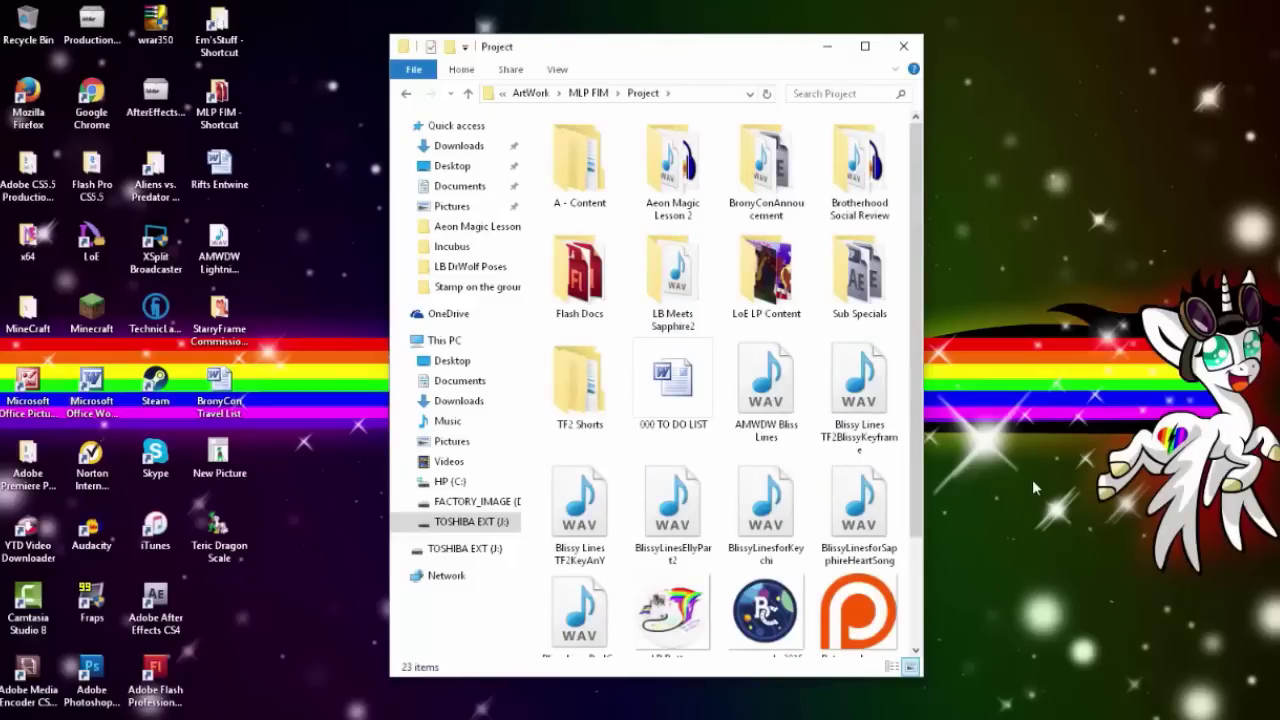
{"action": "double_click", "coordinate": [874, 272]}
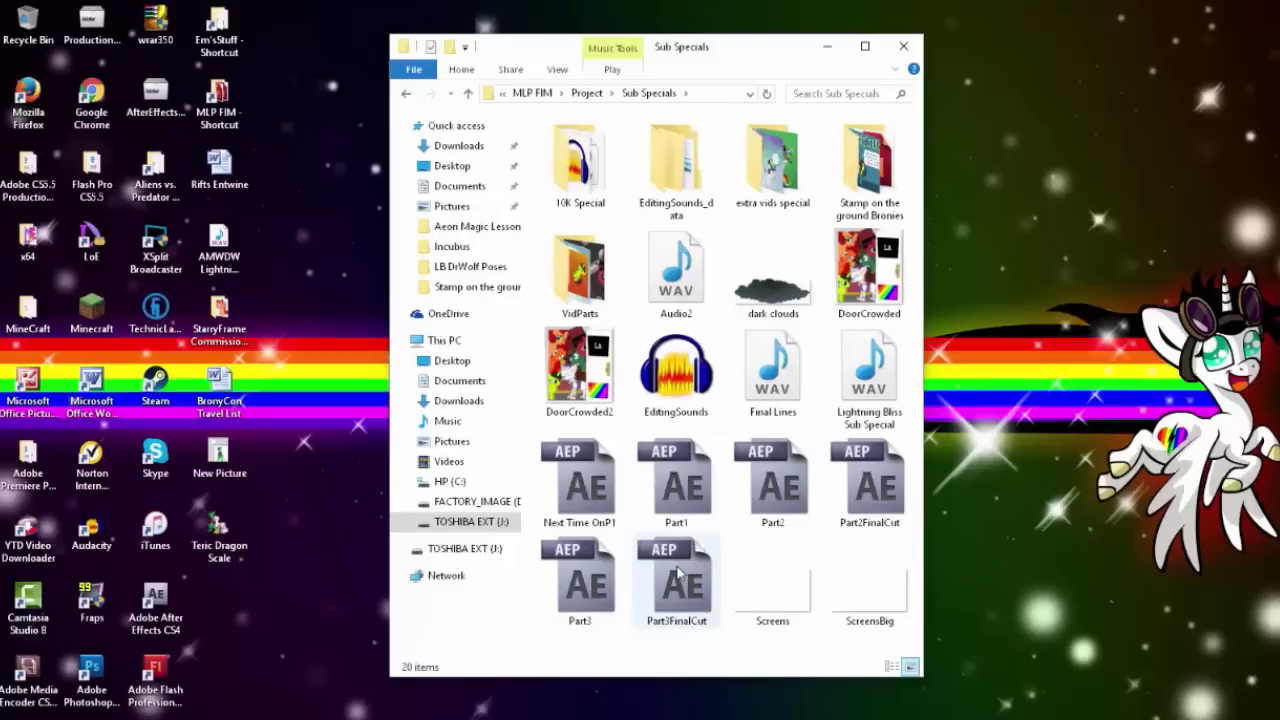
Open Part1.aep in After Effects and dismiss the 184-missing-files warning
{"action": "double_click", "coordinate": [670, 500]}
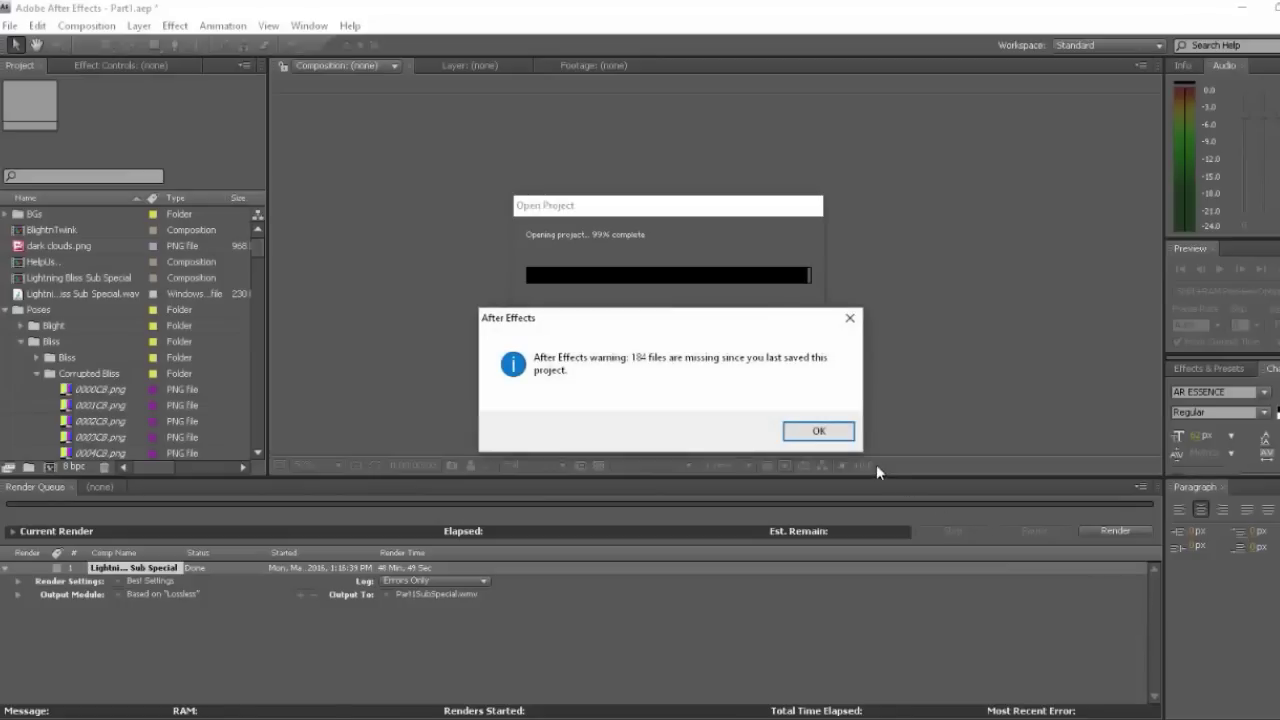
{"action": "left_click", "coordinate": [823, 436]}
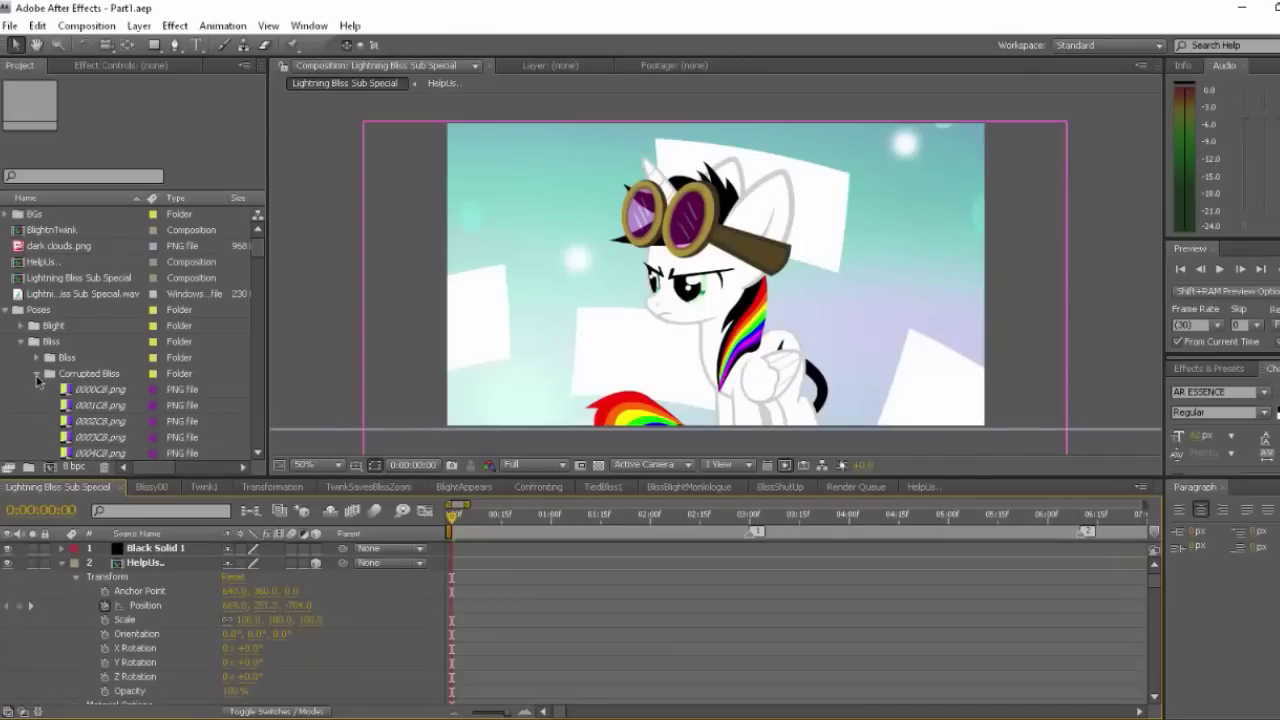
Collapse the Corrupted Bliss and Poses folders and layer 2's Transform, inspecting BGs and BlightnTwink
{"action": "left_click", "coordinate": [36, 374]}
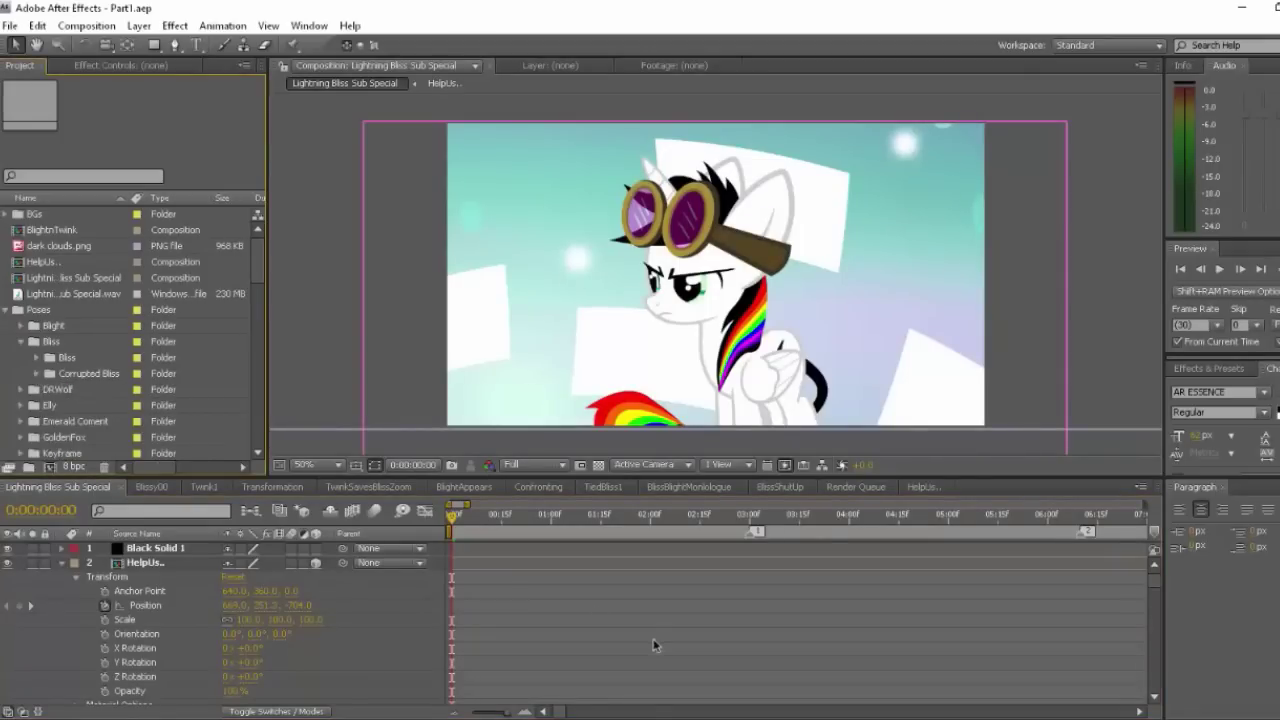
{"action": "left_click", "coordinate": [63, 565]}
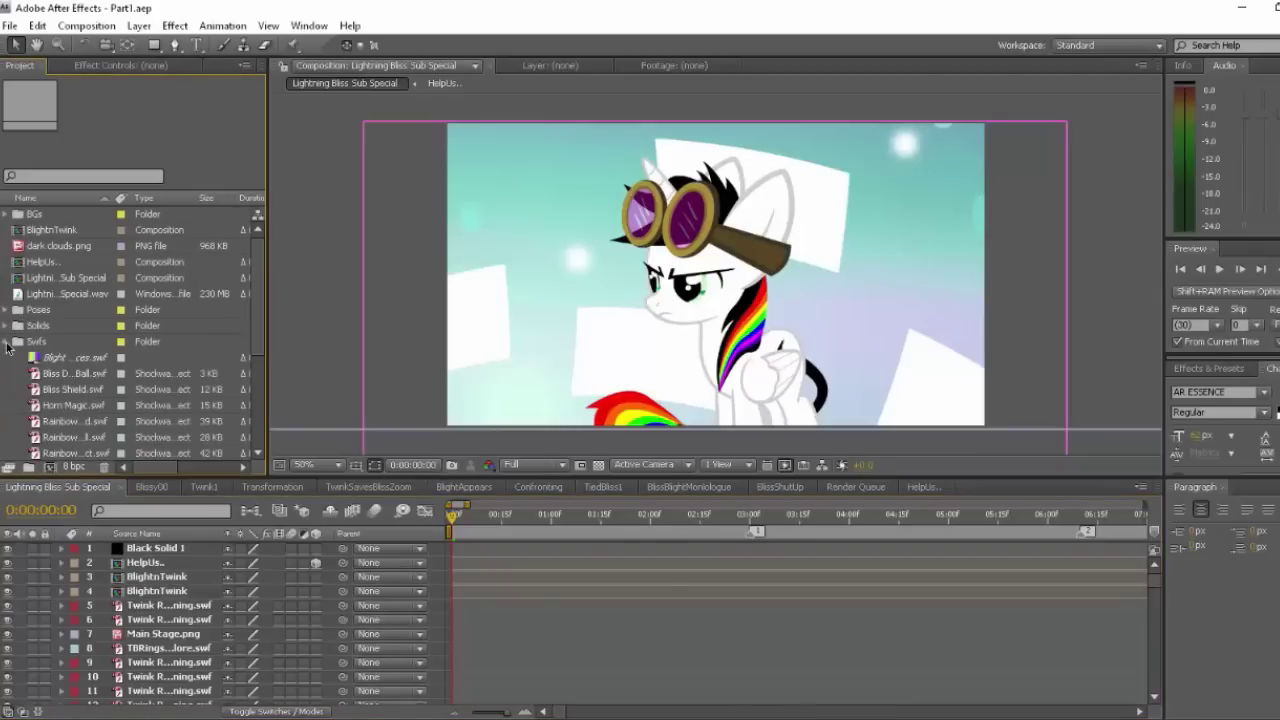
{"action": "left_click", "coordinate": [6, 311]}
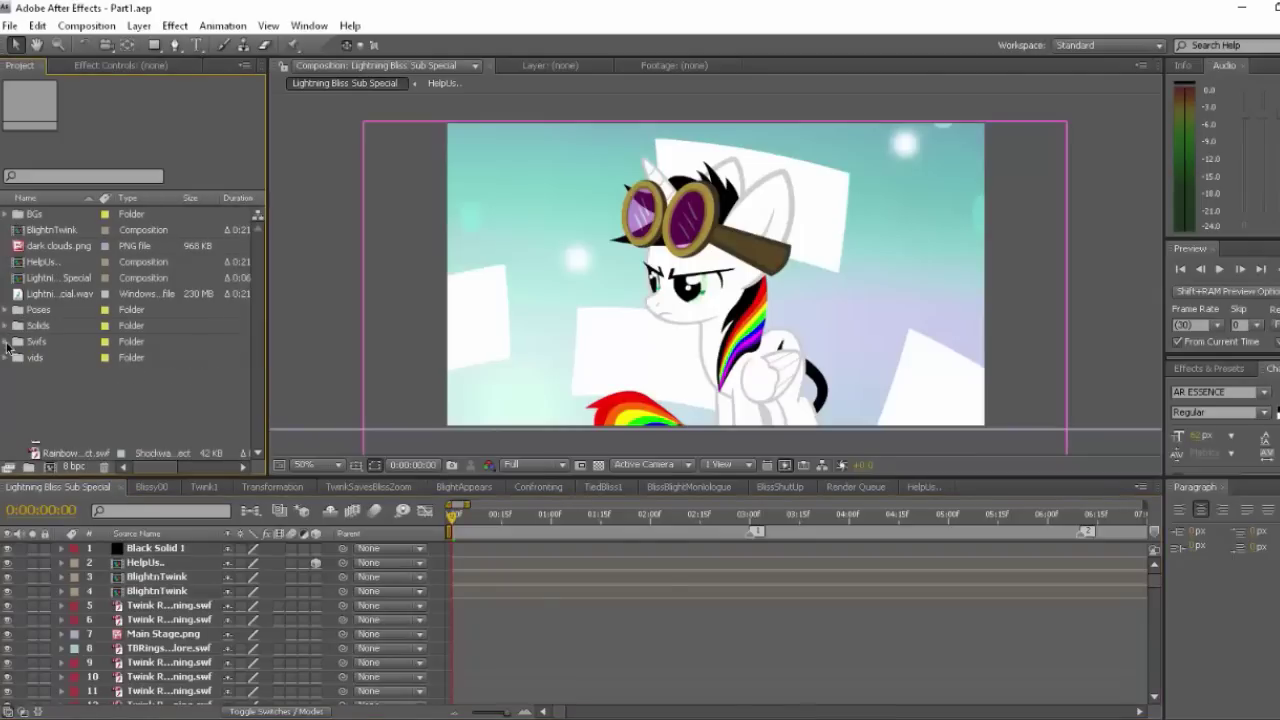
{"action": "left_click", "coordinate": [36, 215]}
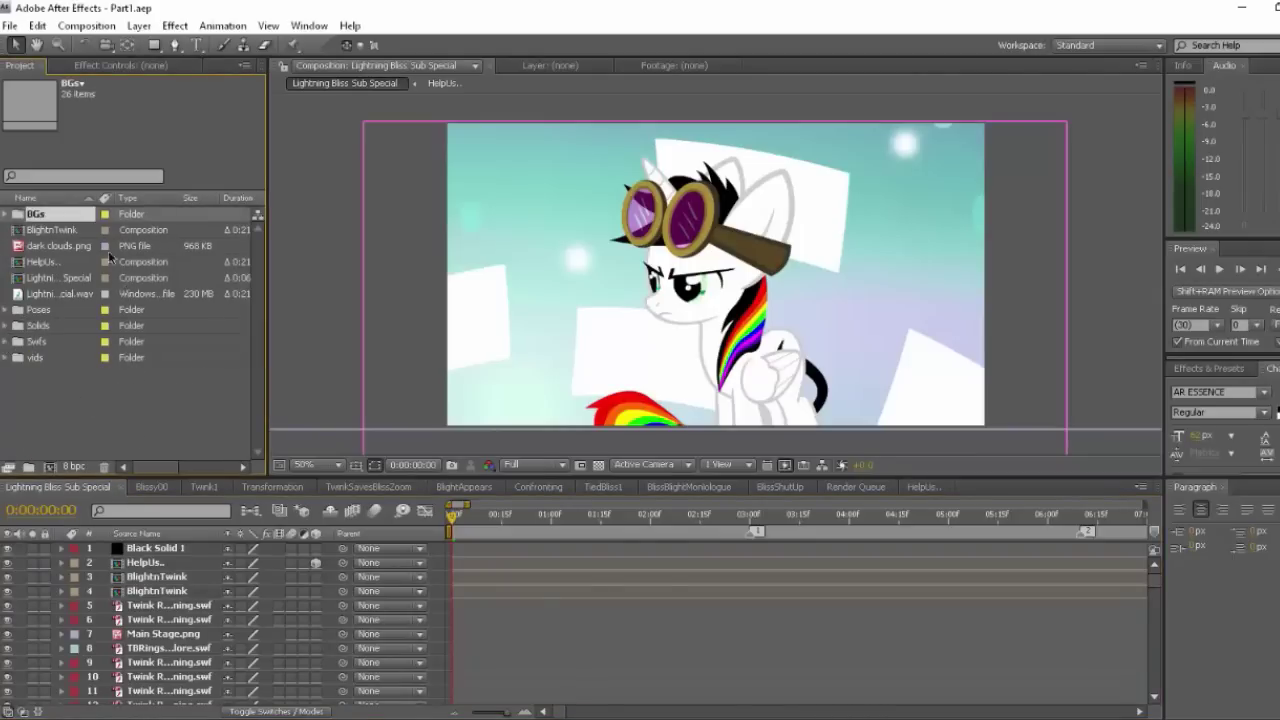
{"action": "left_click", "coordinate": [73, 229]}
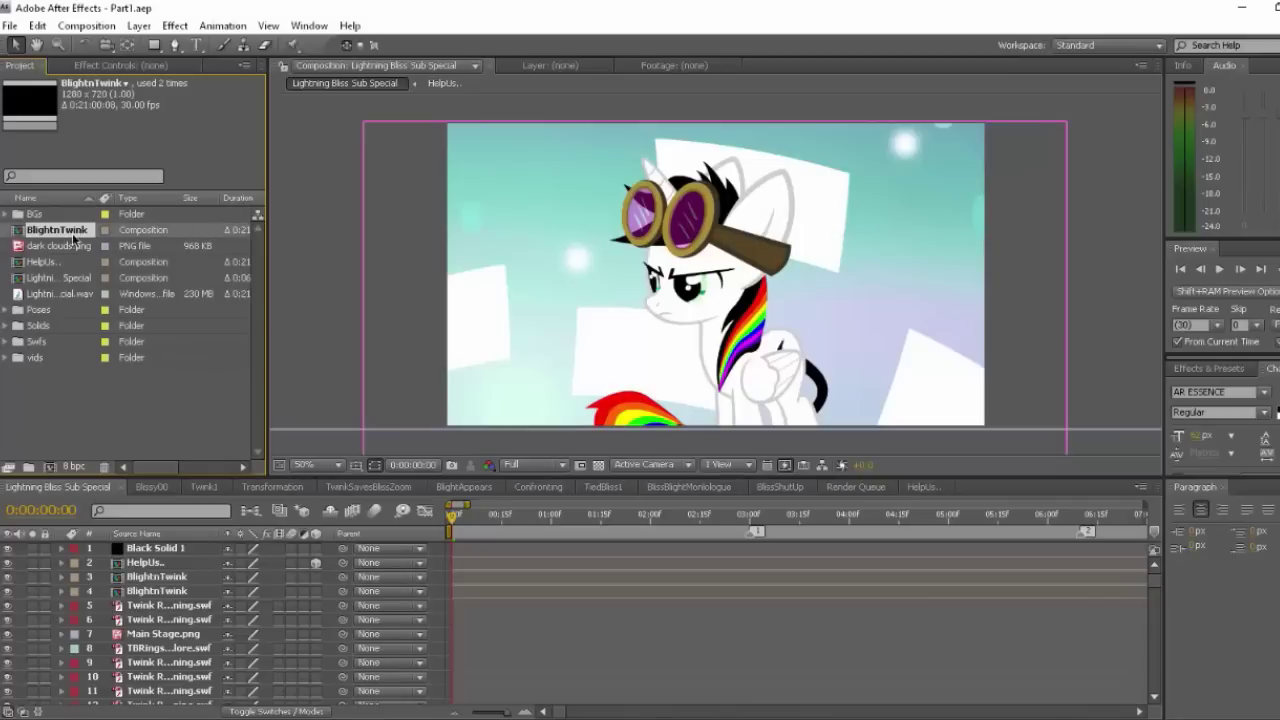
{"action": "left_click", "coordinate": [40, 310]}
Expand Poses to view its character subfolders, collapse Bliss and Twink, then fold Poses again
{"action": "left_click", "coordinate": [5, 313]}
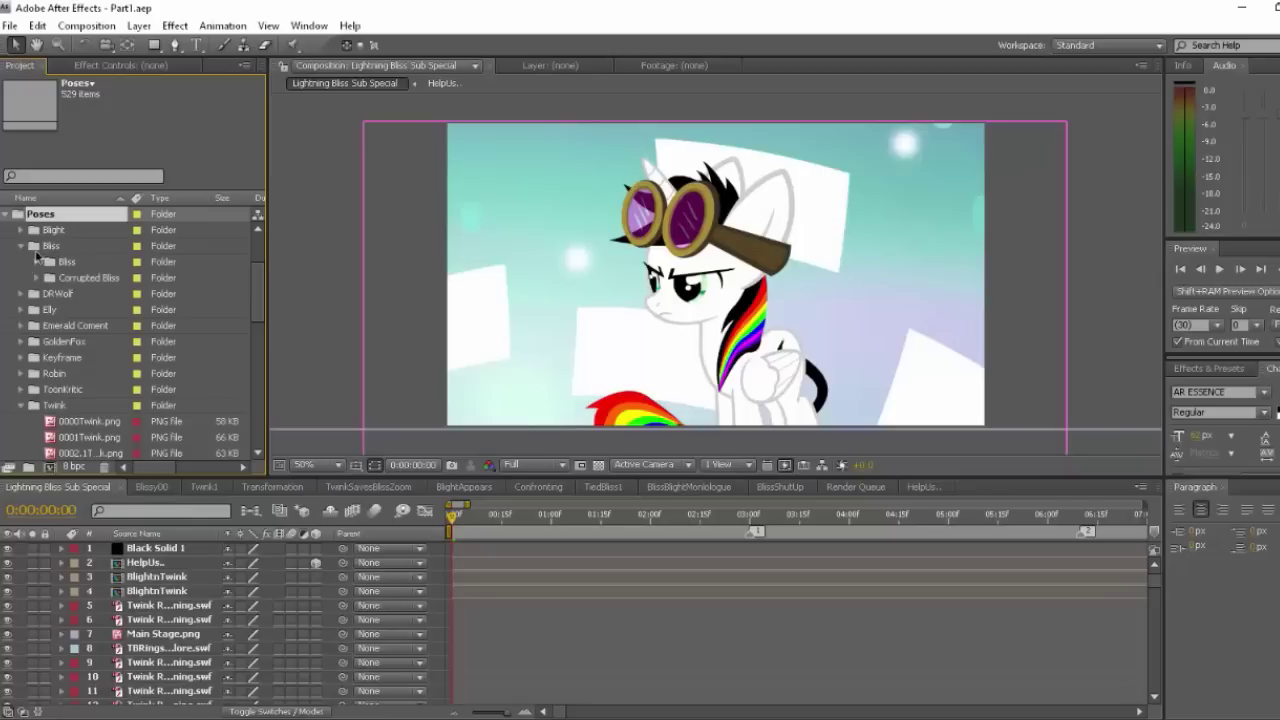
{"action": "left_click", "coordinate": [22, 247]}
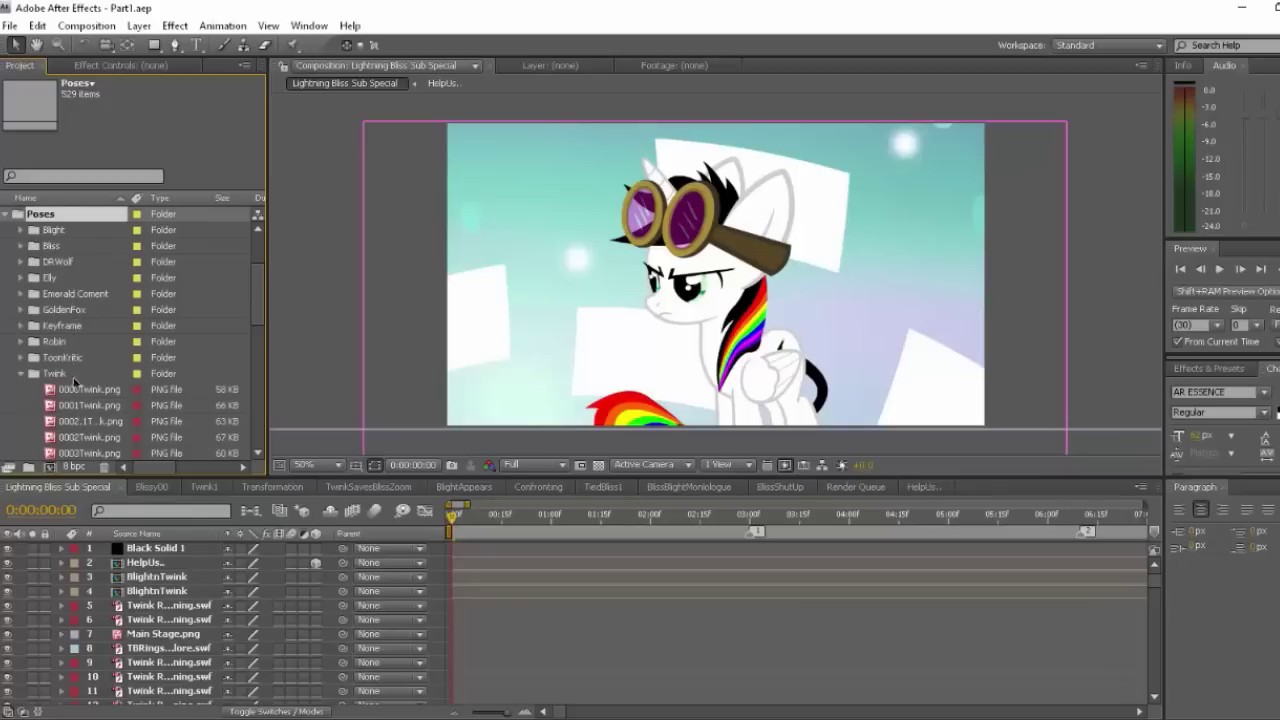
{"action": "left_click", "coordinate": [19, 374]}
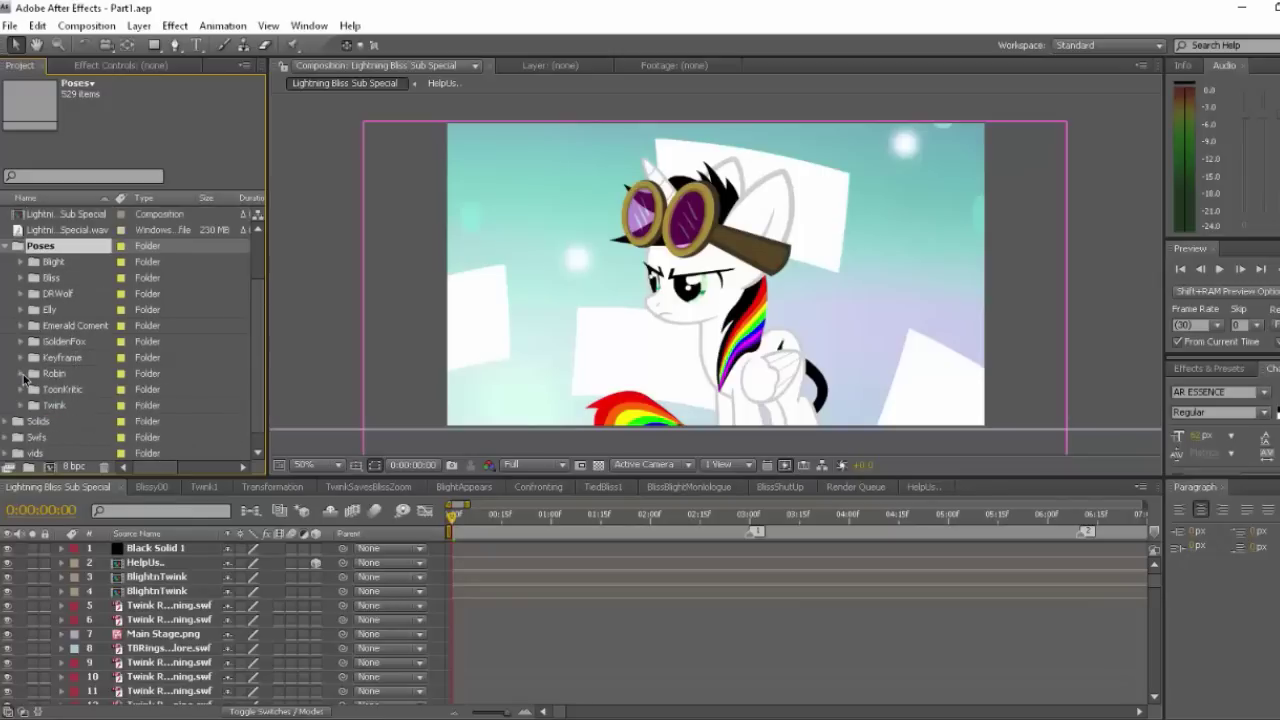
{"action": "scroll", "coordinate": [117, 370], "scroll_direction": "down", "scroll_amount": 1}
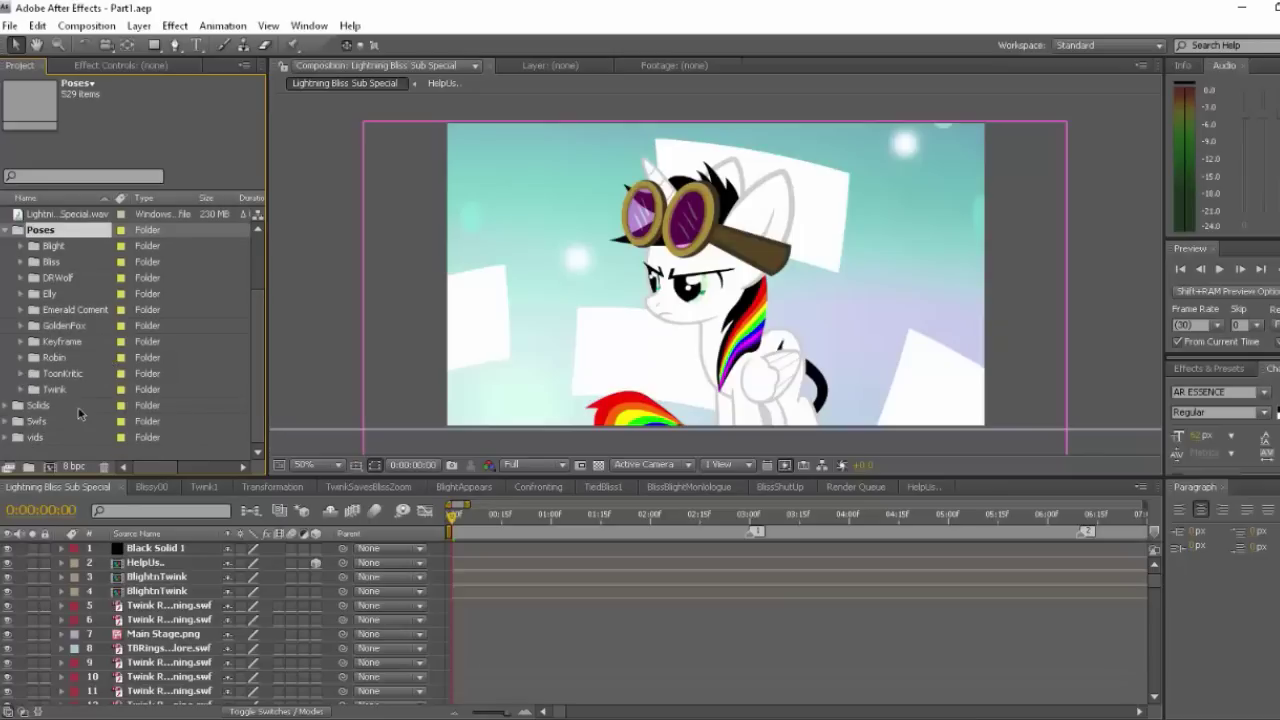
{"action": "left_click", "coordinate": [7, 231]}
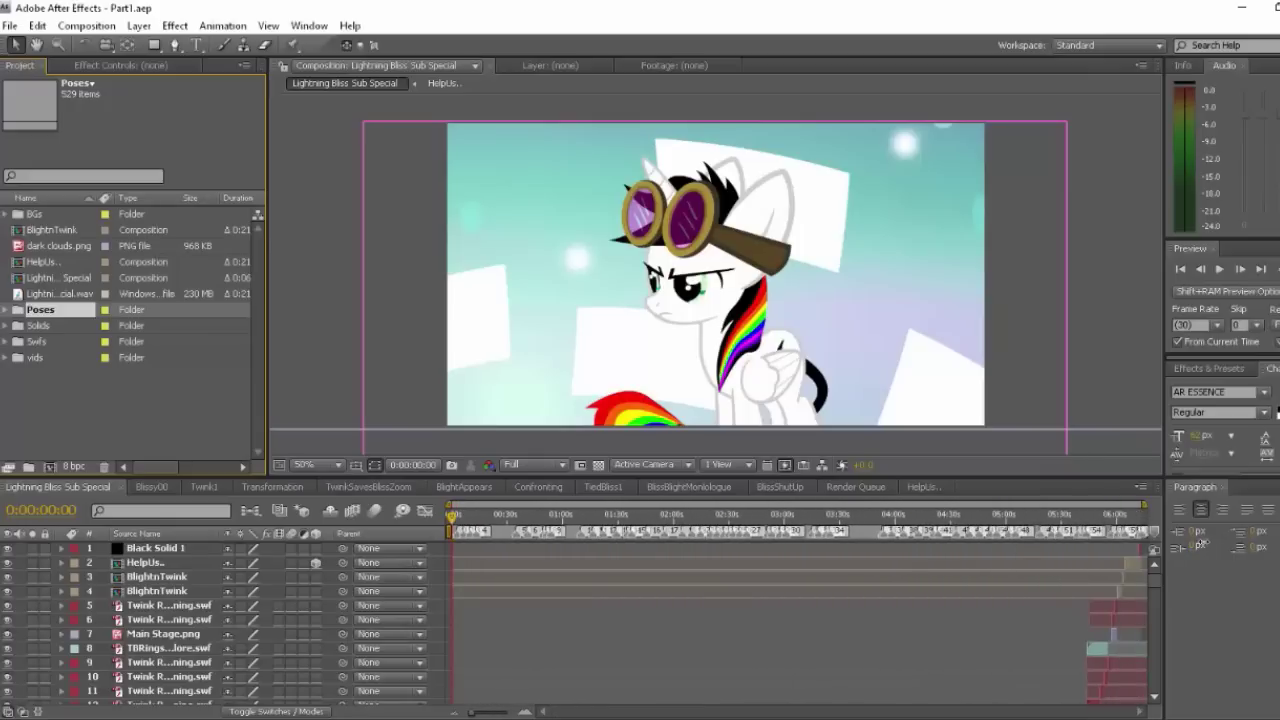
Select timeline layers 23 through 29, including the Main Stage.png and Twink image layers
{"action": "scroll", "coordinate": [796, 621], "scroll_direction": "down", "scroll_amount": 6}
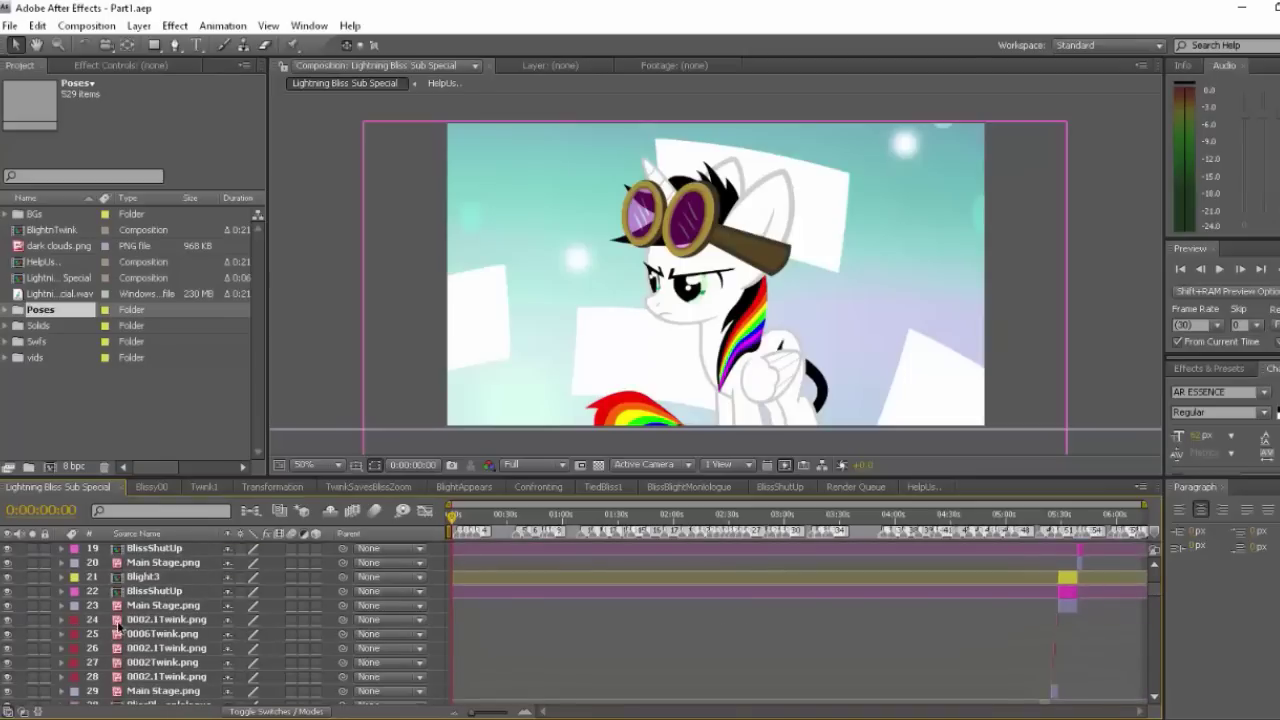
{"action": "left_click", "coordinate": [146, 648]}
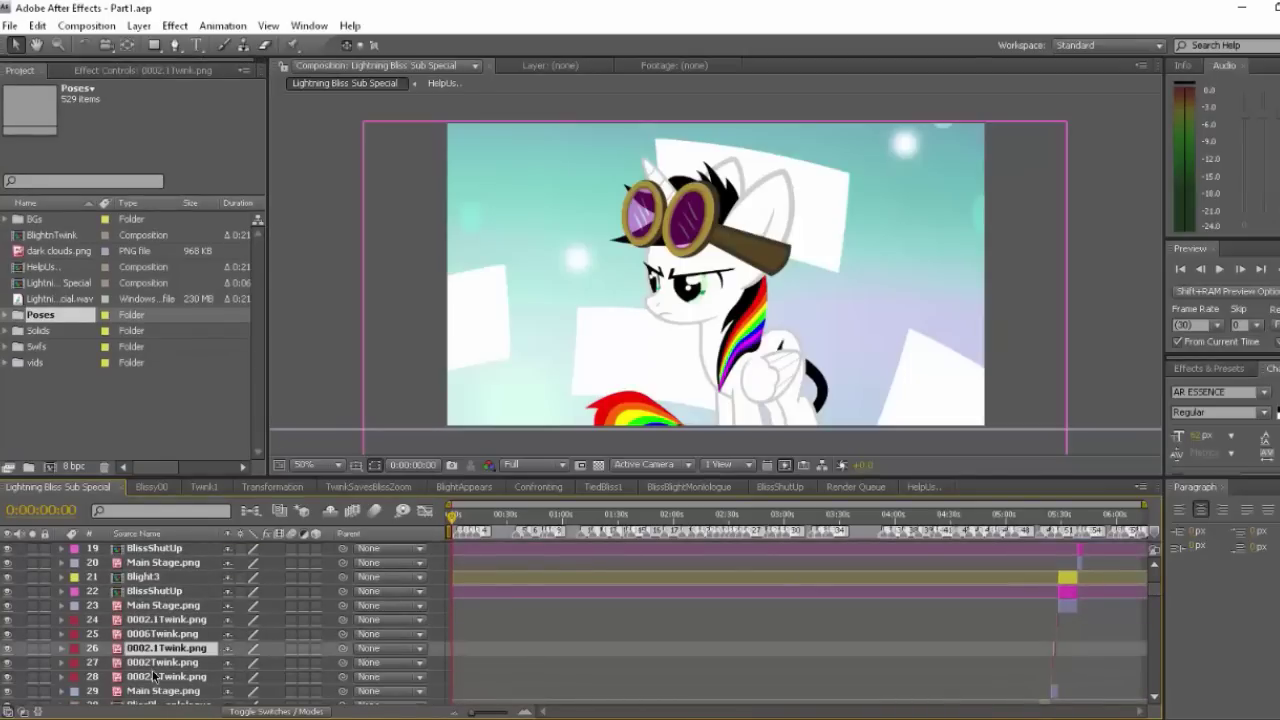
{"action": "left_click", "coordinate": [153, 677]}
{"action": "left_click", "coordinate": [165, 634]}
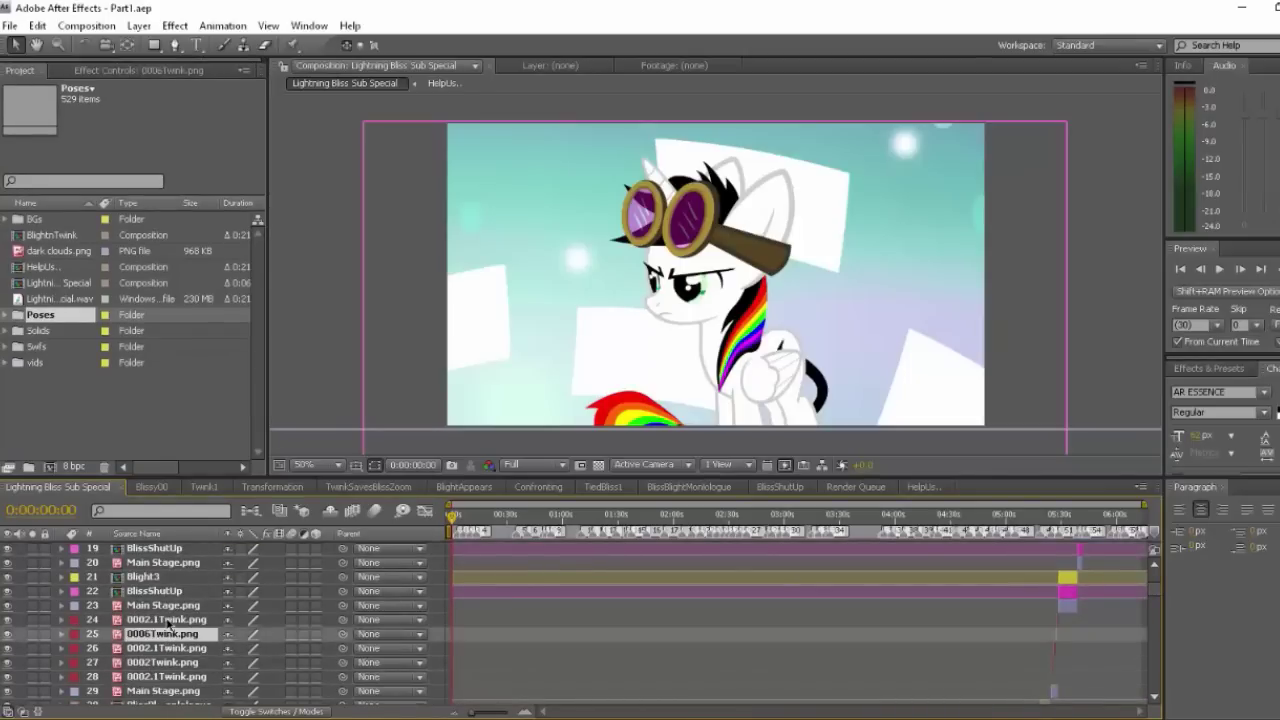
{"action": "left_click", "coordinate": [166, 619]}
{"action": "left_click", "coordinate": [166, 605]}
{"action": "left_click", "coordinate": [166, 691]}
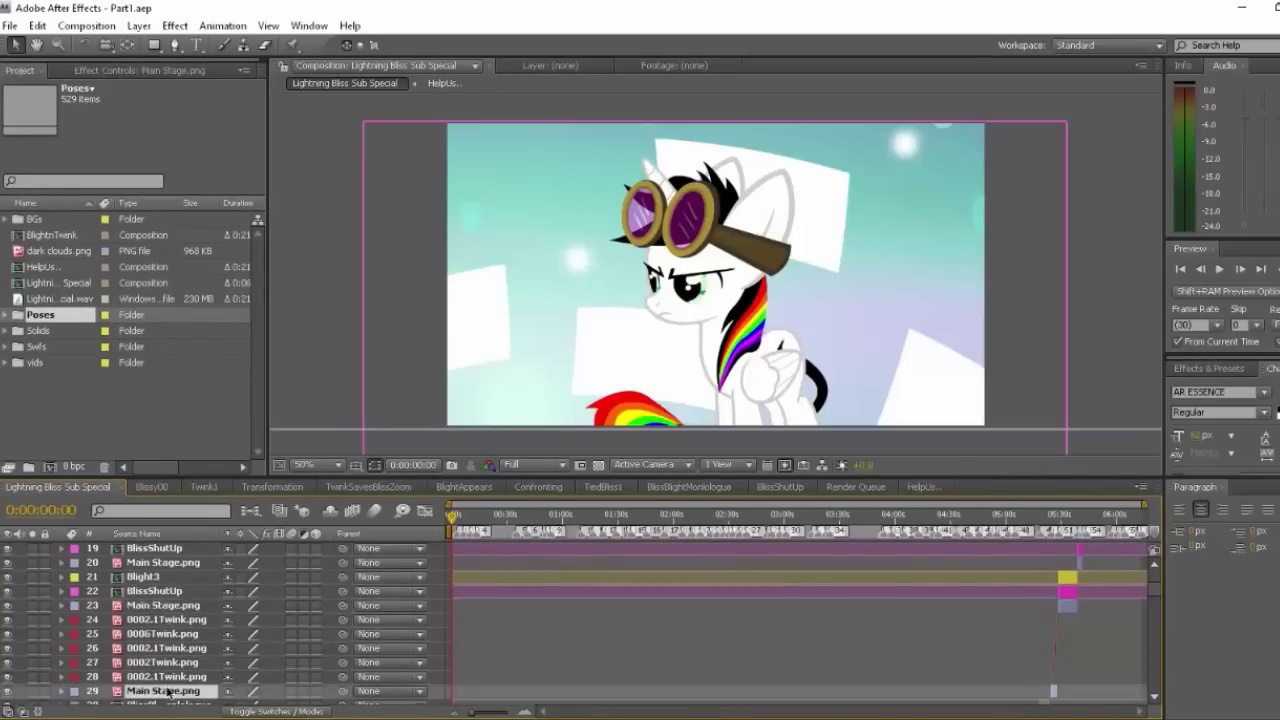
{"action": "left_click", "coordinate": [174, 663]}
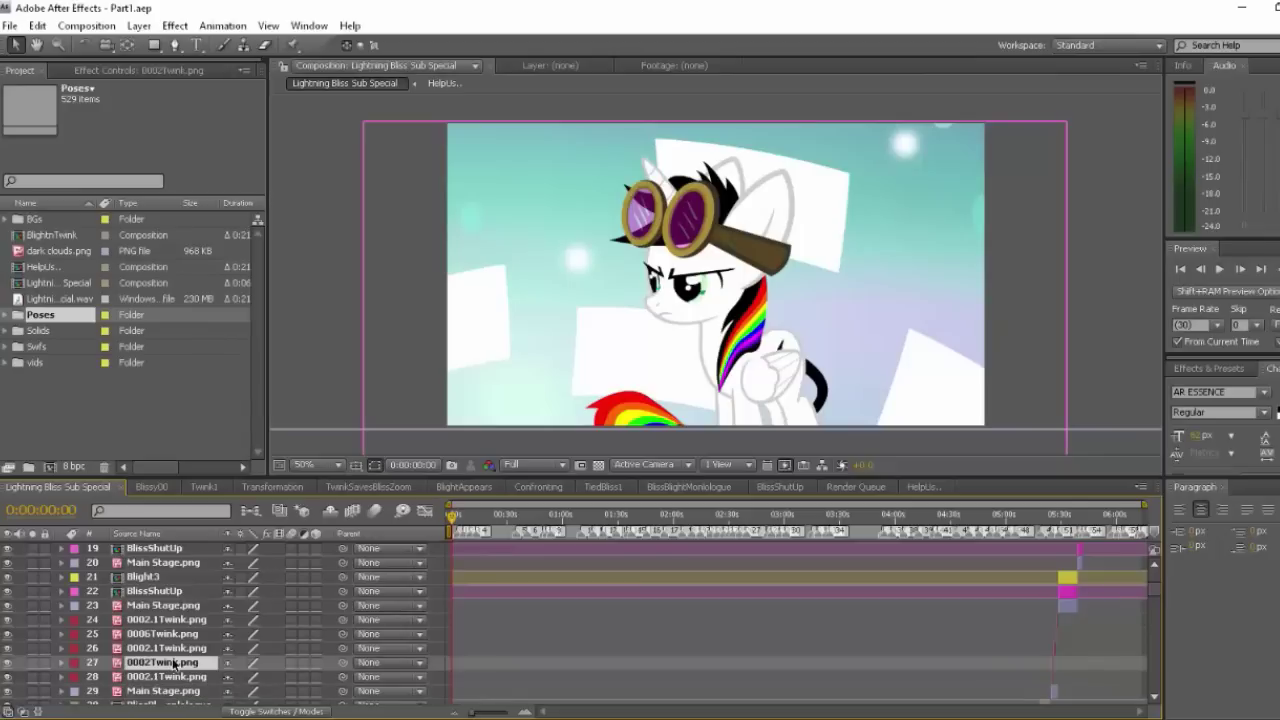
{"action": "scroll", "coordinate": [172, 663], "scroll_direction": "down", "scroll_amount": 3}
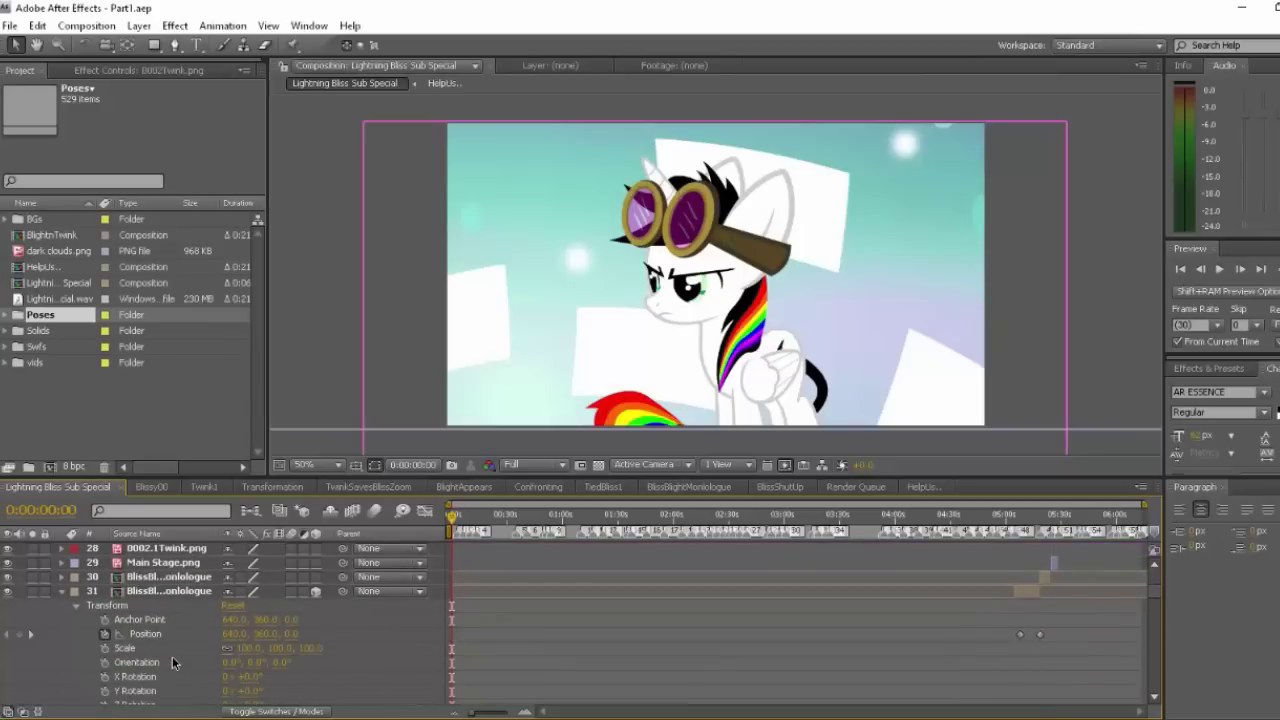
Collapse layer 31's Transform, then play and stop a preview of the composition
{"action": "left_click", "coordinate": [63, 592]}
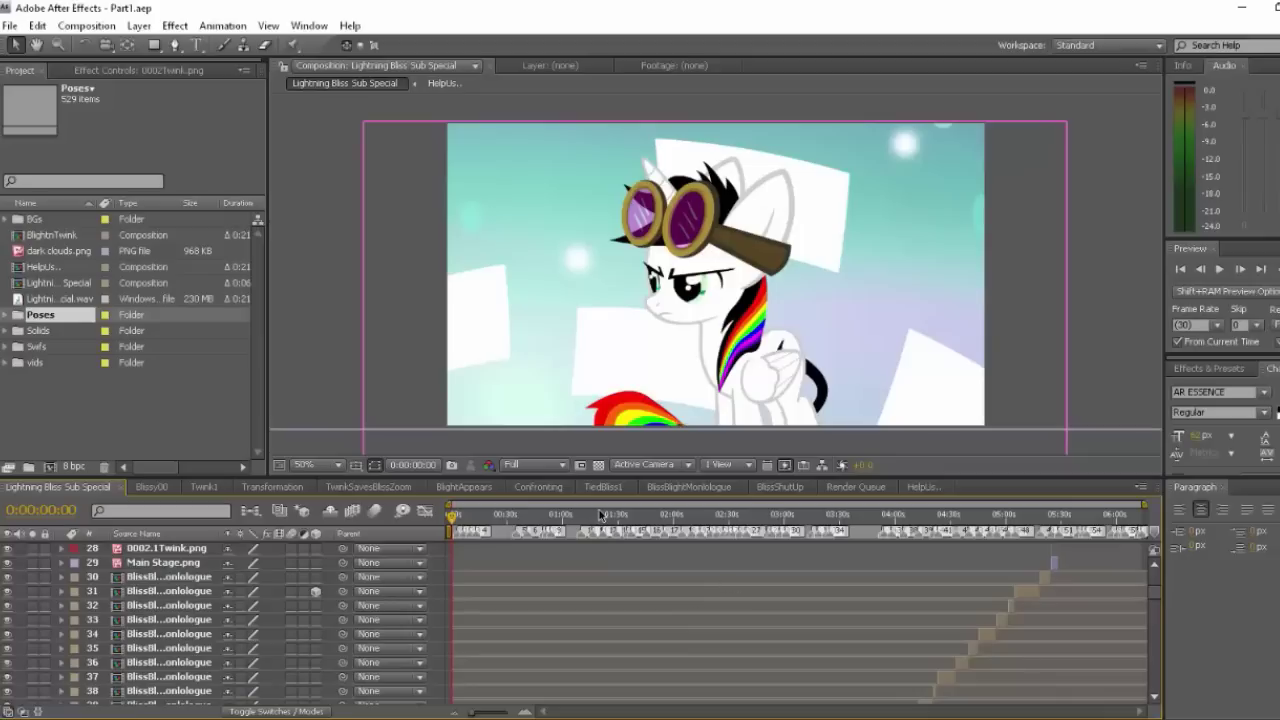
{"action": "key", "text": "space"}
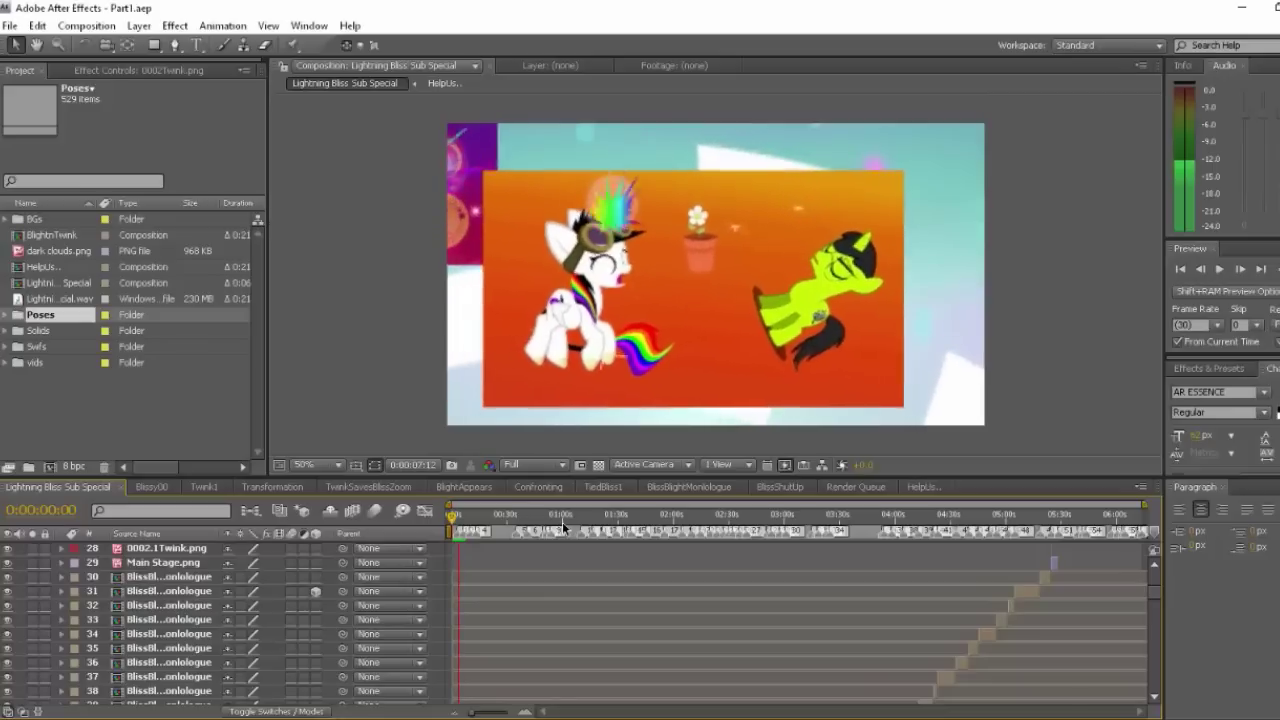
{"action": "key", "text": "space"}
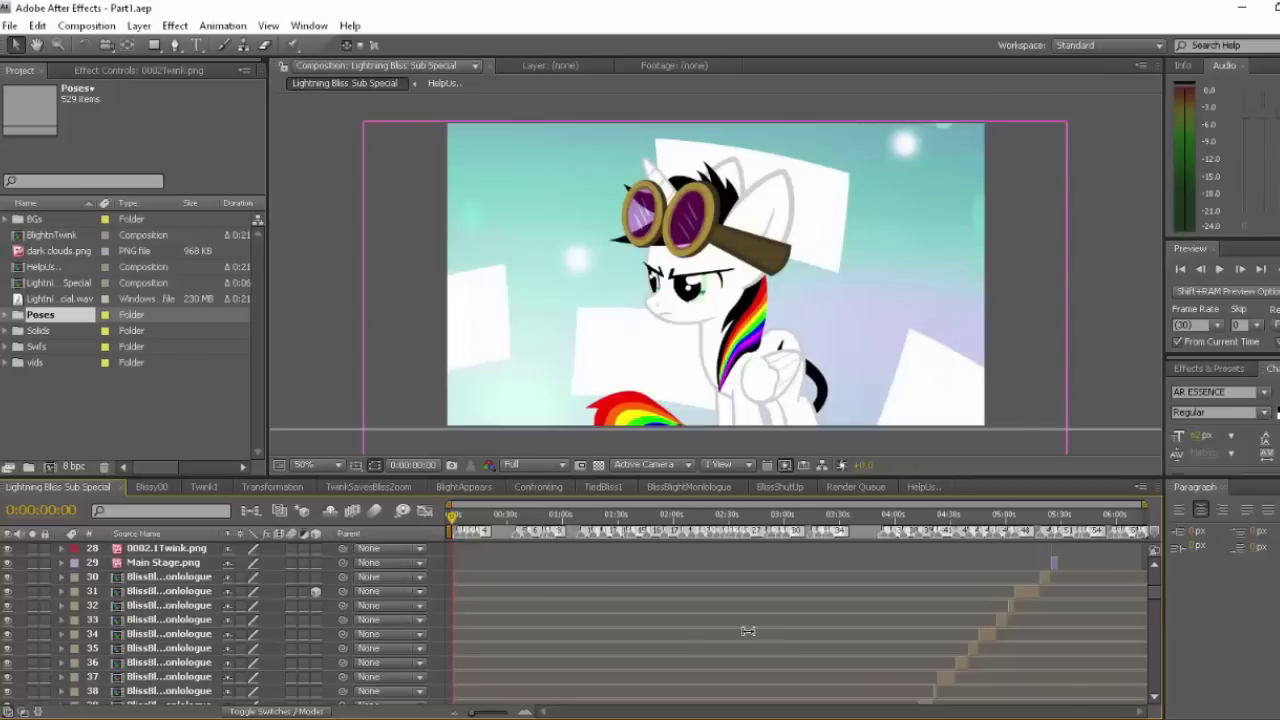
{"action": "scroll", "coordinate": [722, 568], "scroll_direction": "up", "scroll_amount": 7}
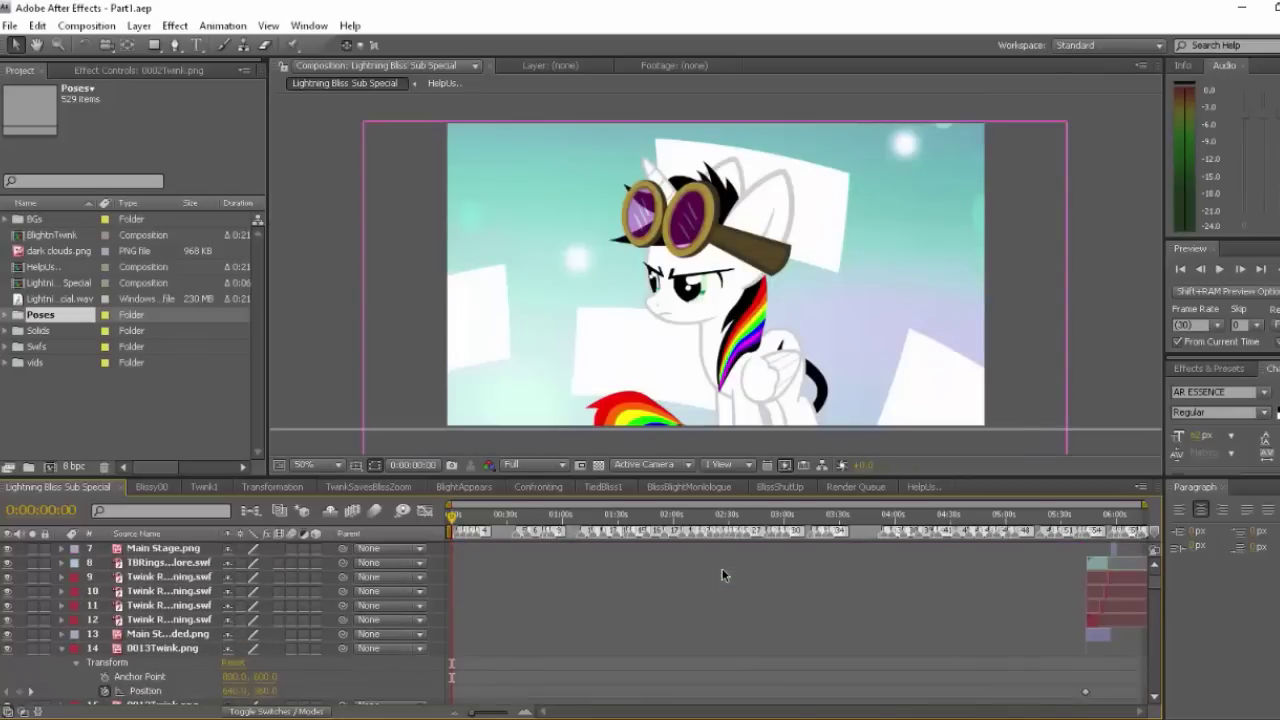
{"action": "scroll", "coordinate": [722, 575], "scroll_direction": "up", "scroll_amount": 3}
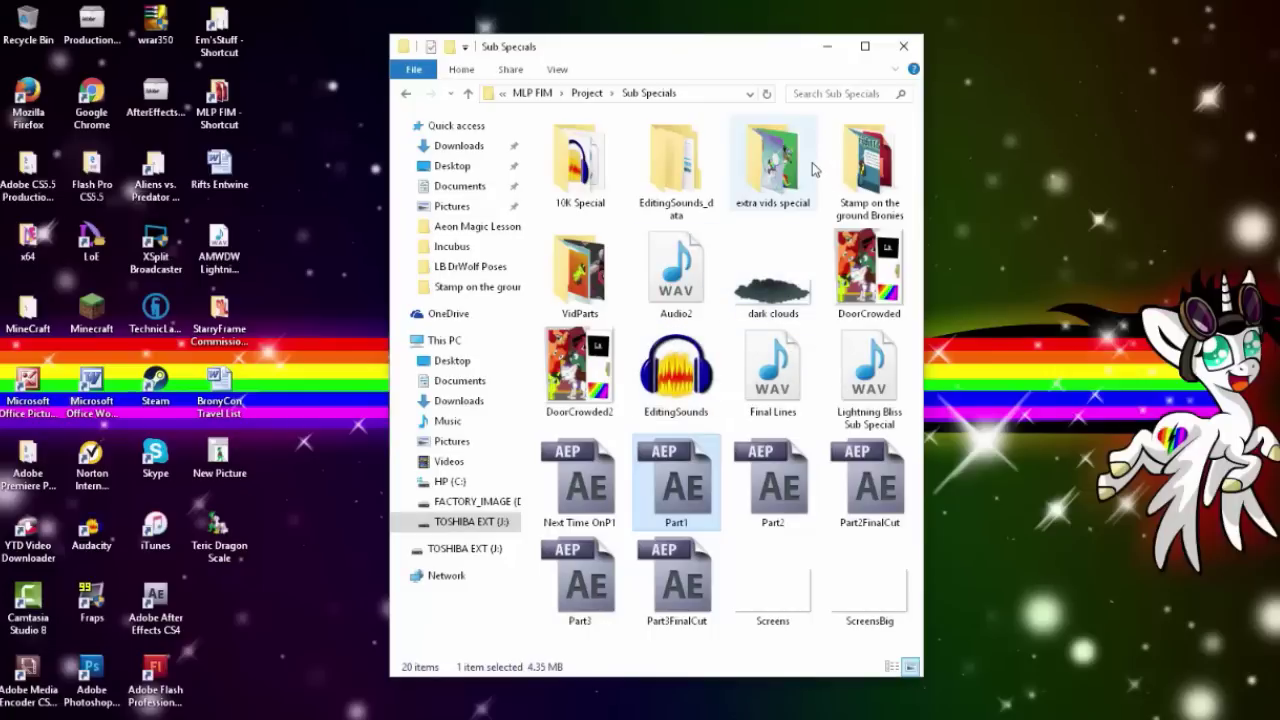
Go up to Project, open A - Content, then 1 Poses and scroll through it
{"action": "left_click", "coordinate": [588, 93]}
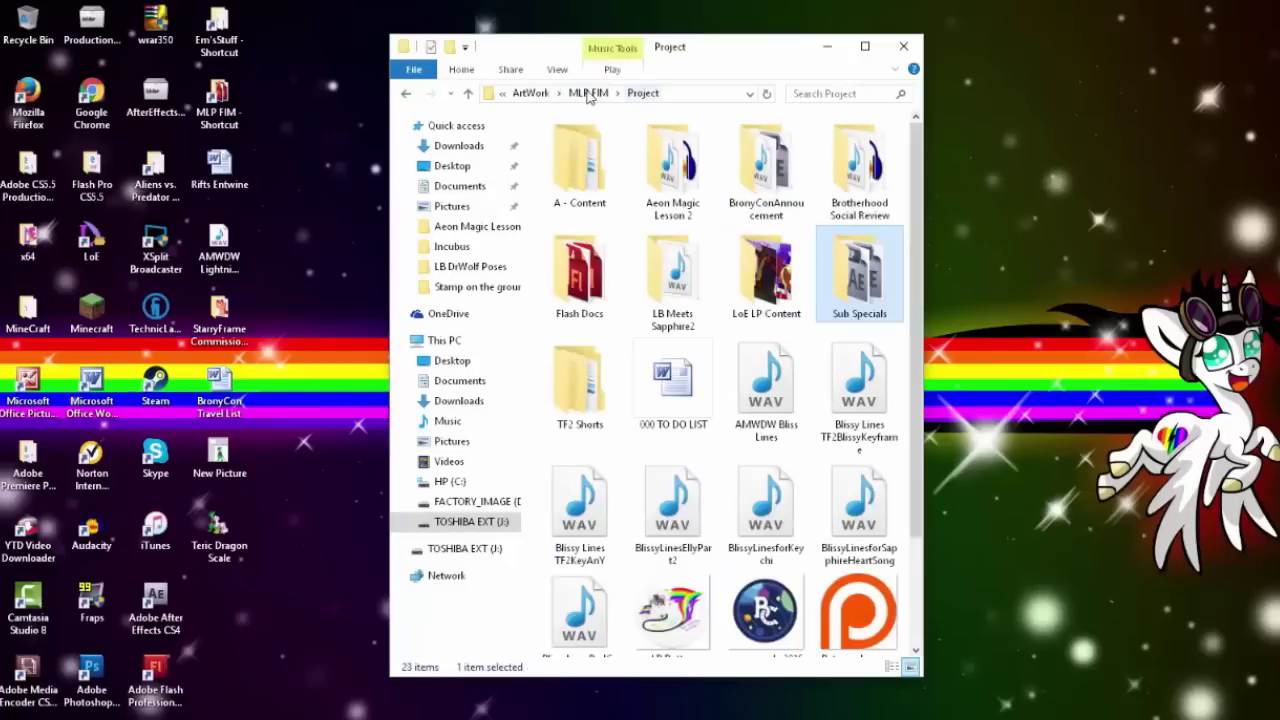
{"action": "double_click", "coordinate": [596, 176]}
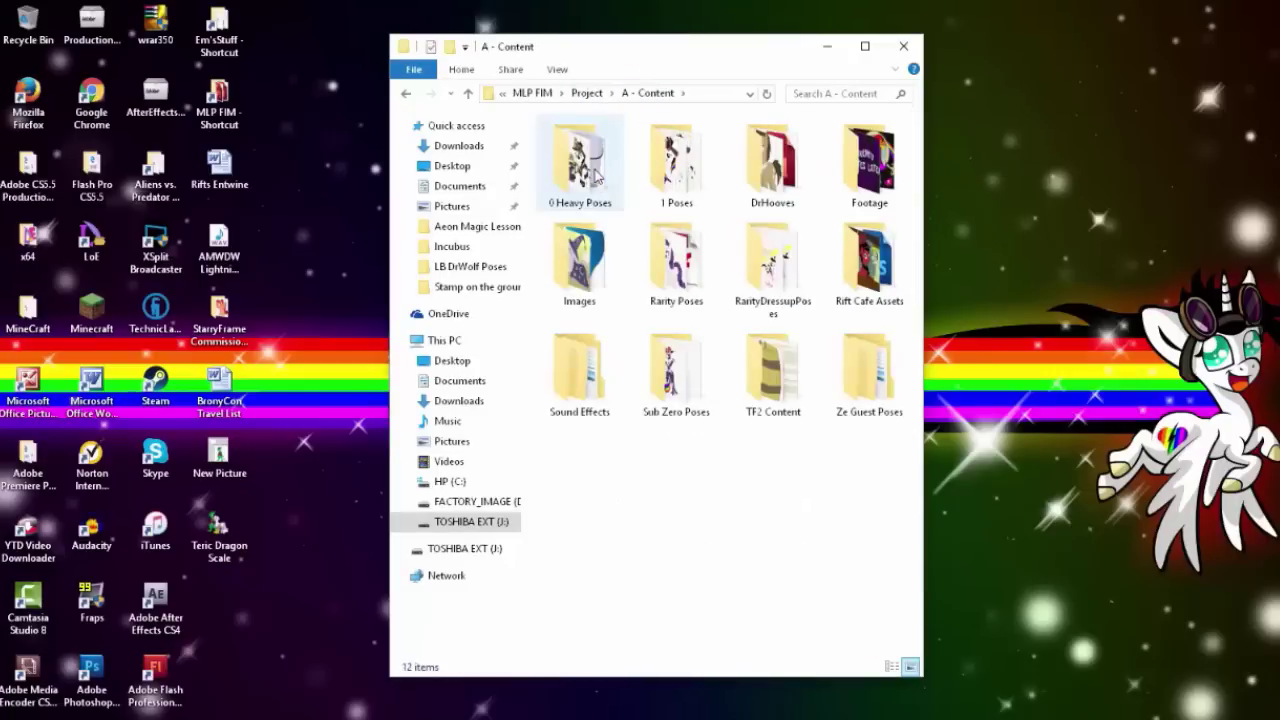
{"action": "double_click", "coordinate": [690, 170]}
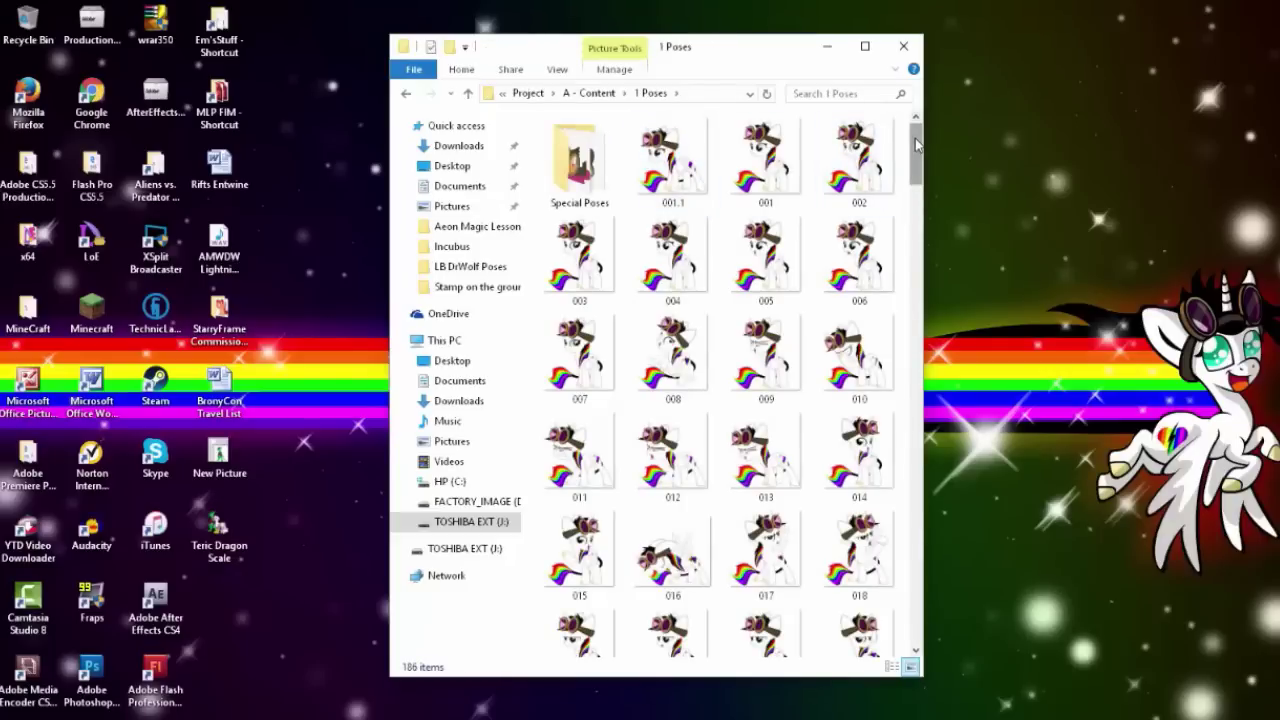
{"action": "left_click_drag", "start_coordinate": [915, 145], "coordinate": [915, 630]}
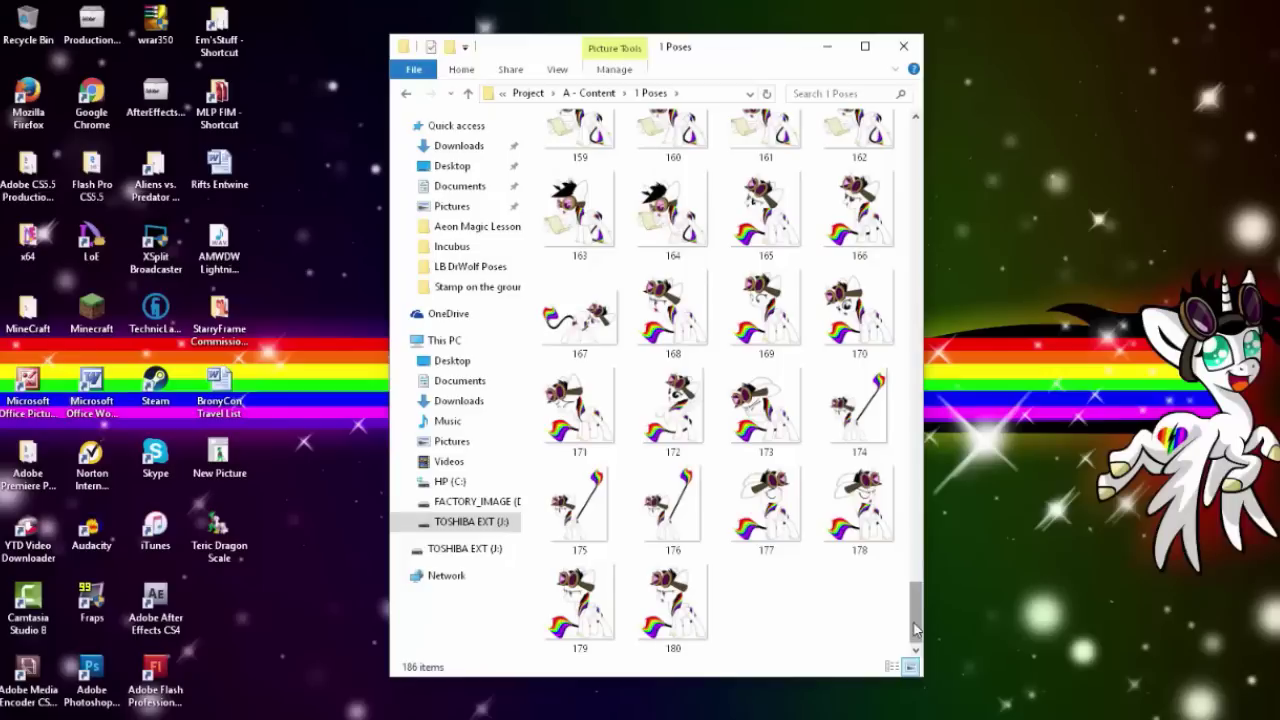
{"action": "left_click_drag", "start_coordinate": [915, 630], "coordinate": [941, 144]}
Open Special Poses and then the Corrupted Bliss folder with its 86 pose images
{"action": "double_click", "coordinate": [597, 165]}
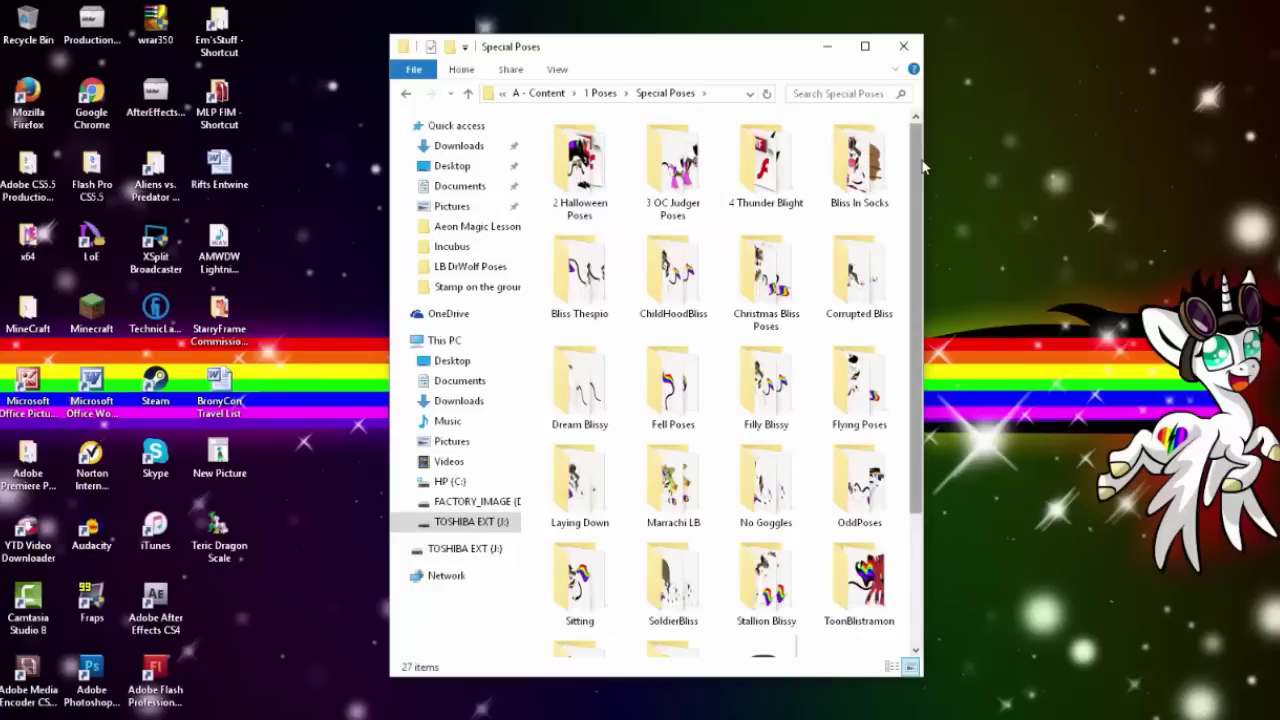
{"action": "left_click_drag", "start_coordinate": [913, 160], "coordinate": [916, 302]}
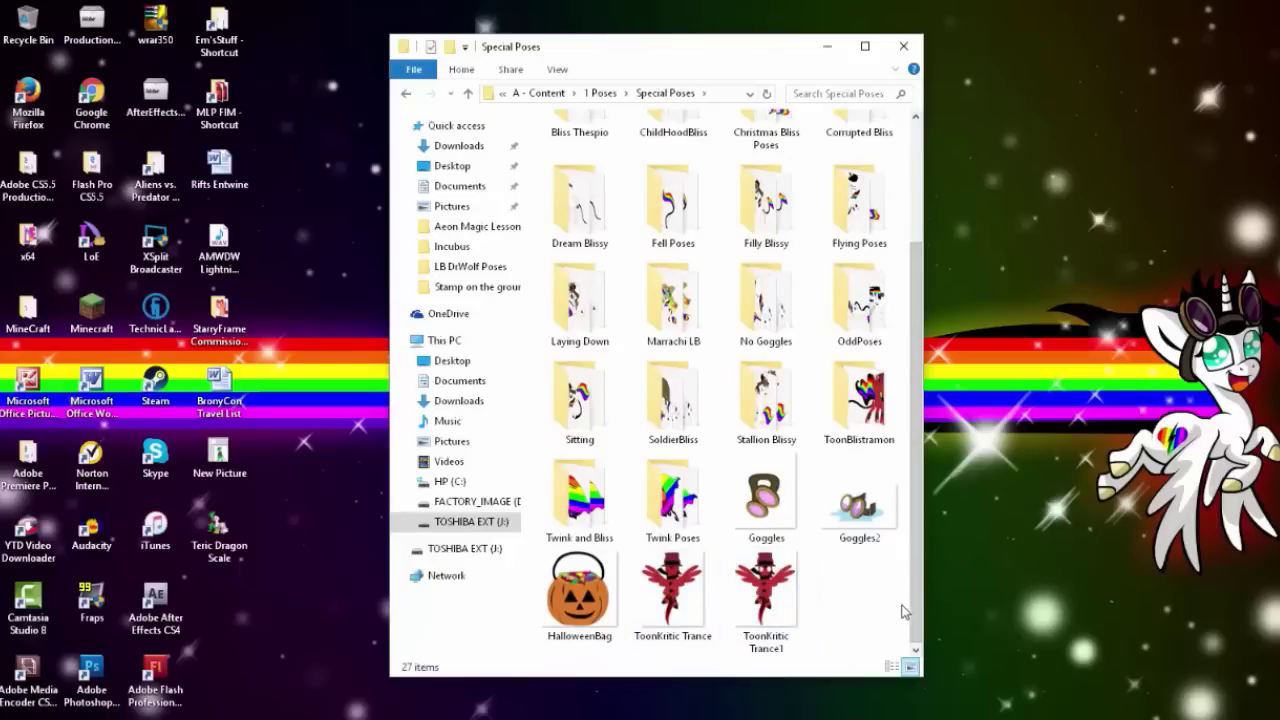
{"action": "left_click_drag", "start_coordinate": [912, 592], "coordinate": [940, 433]}
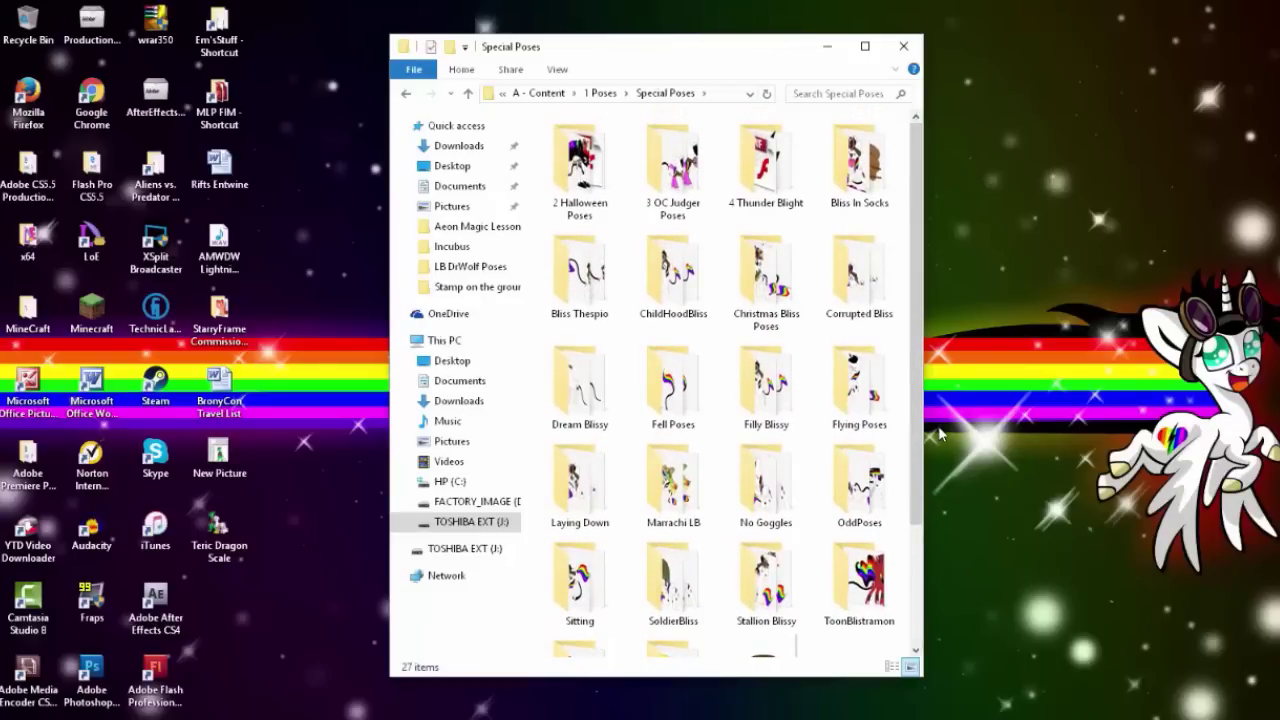
{"action": "double_click", "coordinate": [859, 287]}
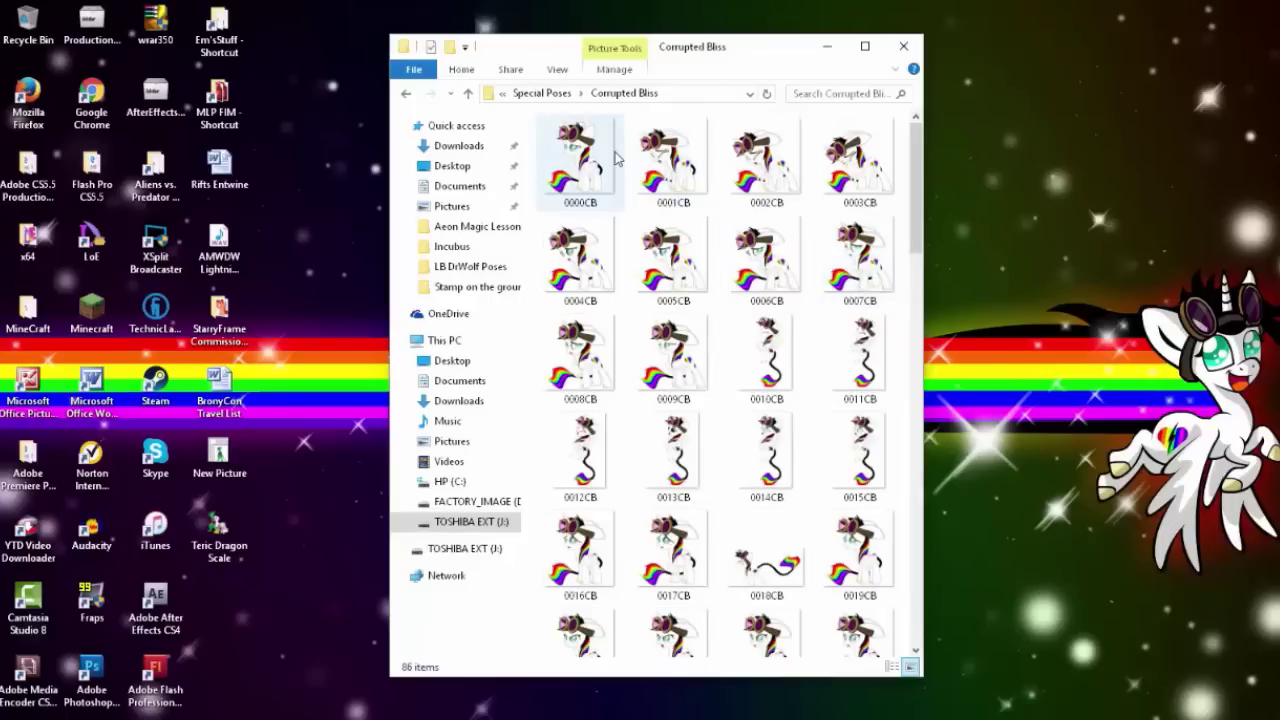
{"action": "double_click", "coordinate": [597, 152]}
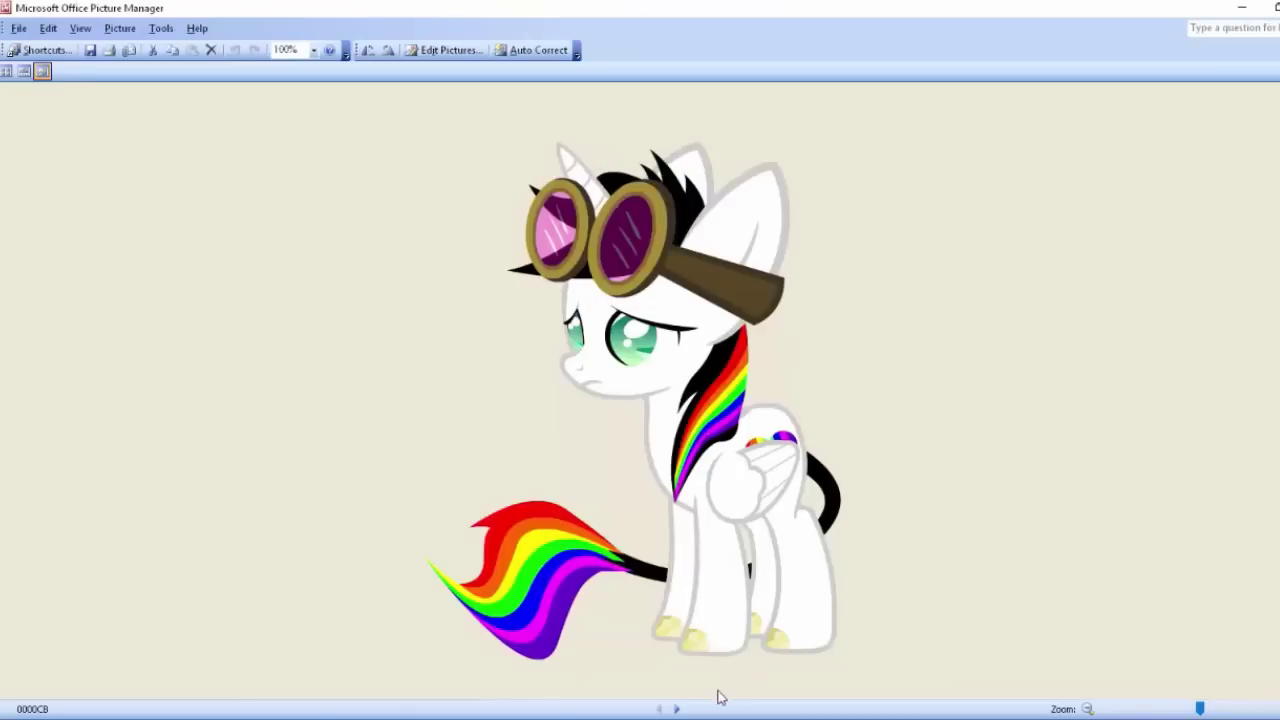
{"action": "left_click", "coordinate": [677, 708]}
{"action": "left_click", "coordinate": [677, 708]}
{"action": "left_click", "coordinate": [677, 708]}
{"action": "left_click", "coordinate": [677, 708]}
{"action": "left_click", "coordinate": [677, 708]}
{"action": "left_click", "coordinate": [677, 708]}
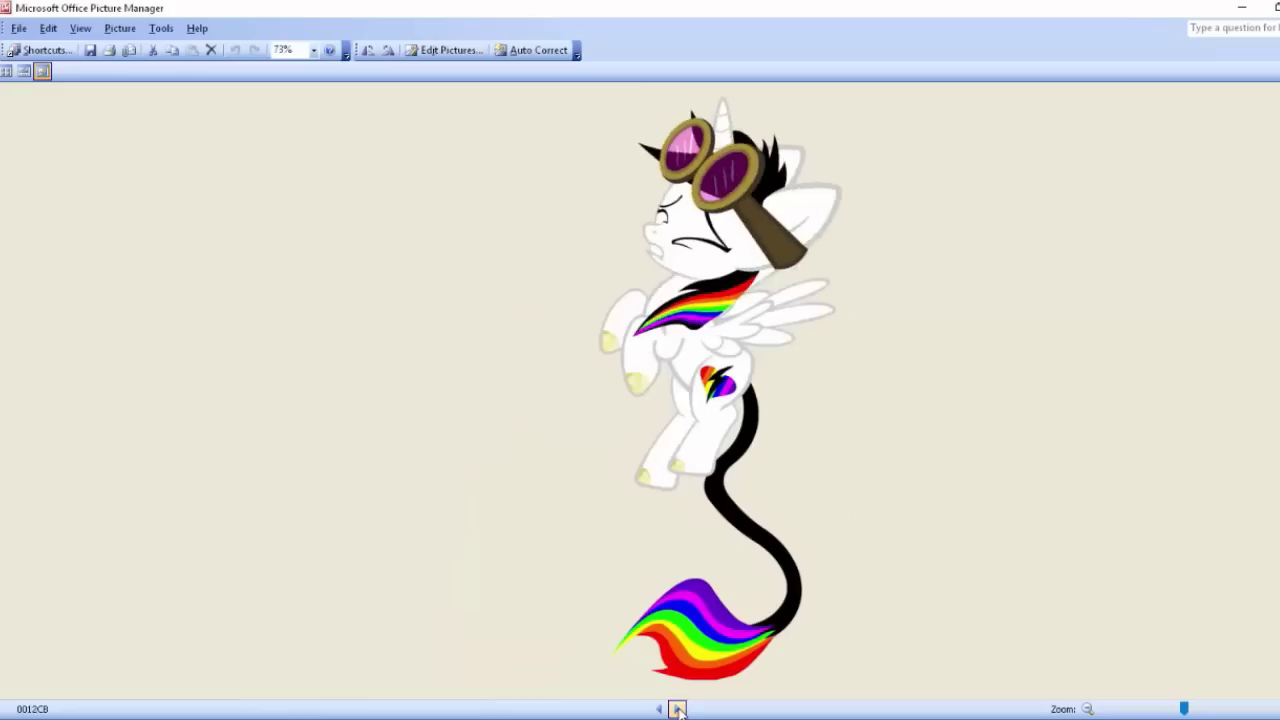
{"action": "left_click", "coordinate": [677, 708]}
{"action": "left_click", "coordinate": [677, 708]}
{"action": "left_click", "coordinate": [677, 708]}
{"action": "left_click", "coordinate": [677, 708]}
{"action": "left_click", "coordinate": [677, 708]}
{"action": "left_click", "coordinate": [677, 708]}
{"action": "left_click", "coordinate": [677, 708]}
{"action": "left_click", "coordinate": [677, 708]}
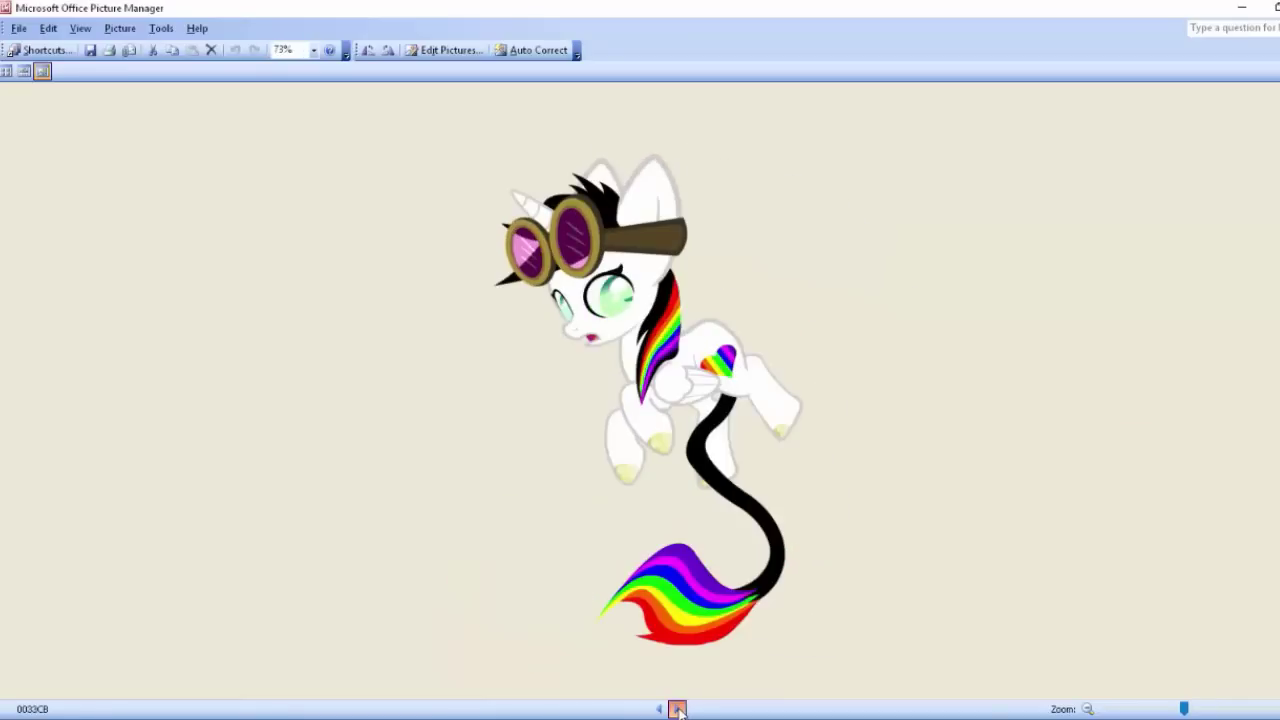
{"action": "left_click", "coordinate": [677, 708]}
{"action": "left_click", "coordinate": [677, 708]}
{"action": "left_click", "coordinate": [677, 708]}
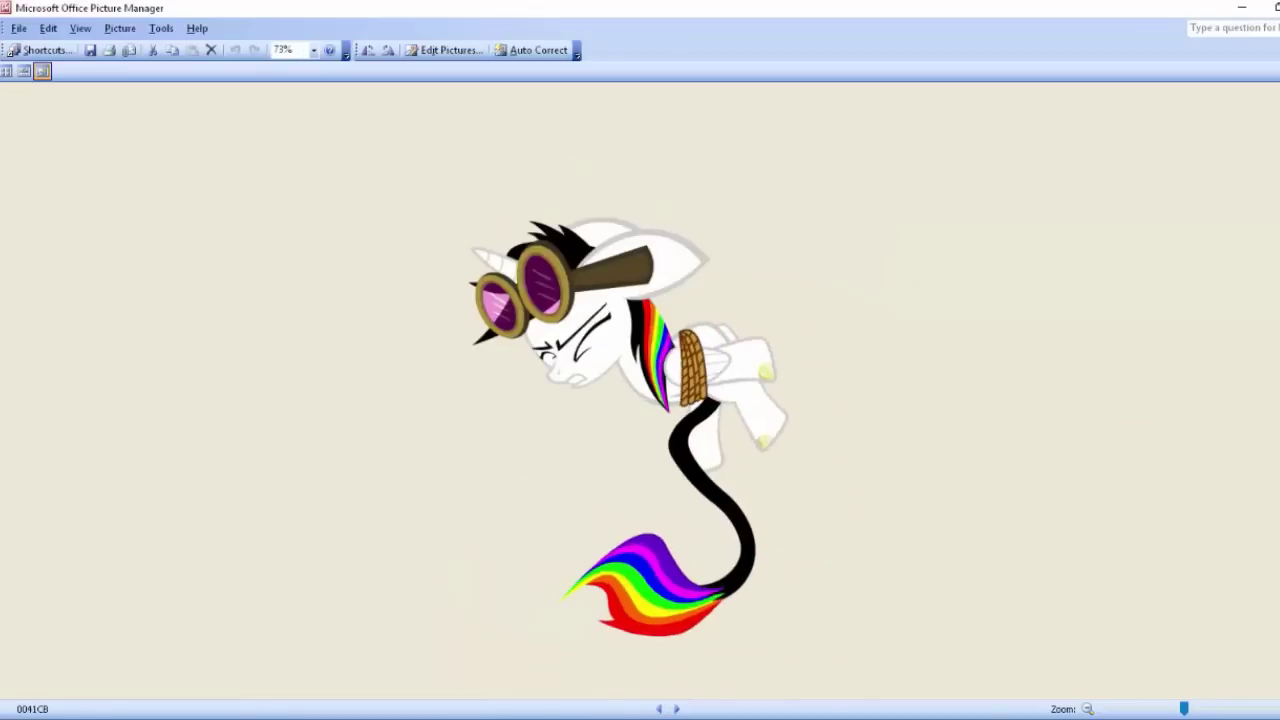
{"action": "key", "text": "alt+F4"}
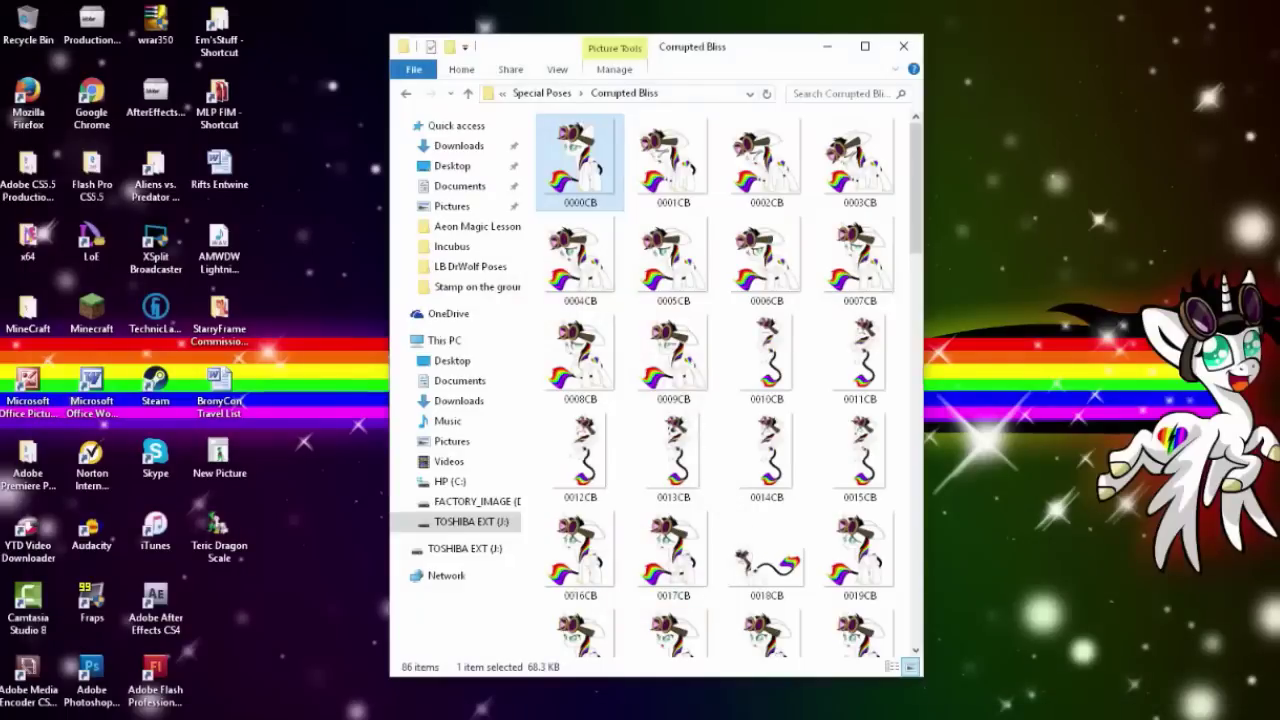
Go up to A - Content, then into Ze Guest Poses > EmeraldComet > Emerald Vectors ORG
{"action": "left_click", "coordinate": [545, 93]}
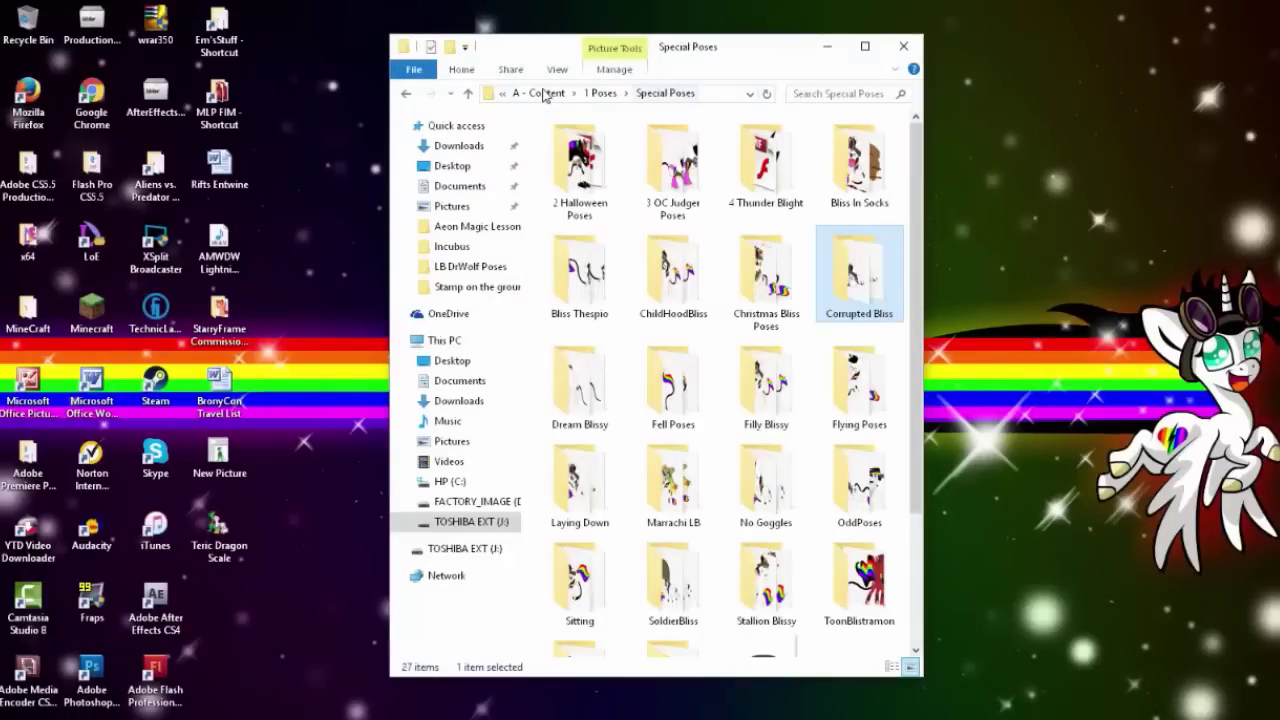
{"action": "left_click", "coordinate": [543, 93]}
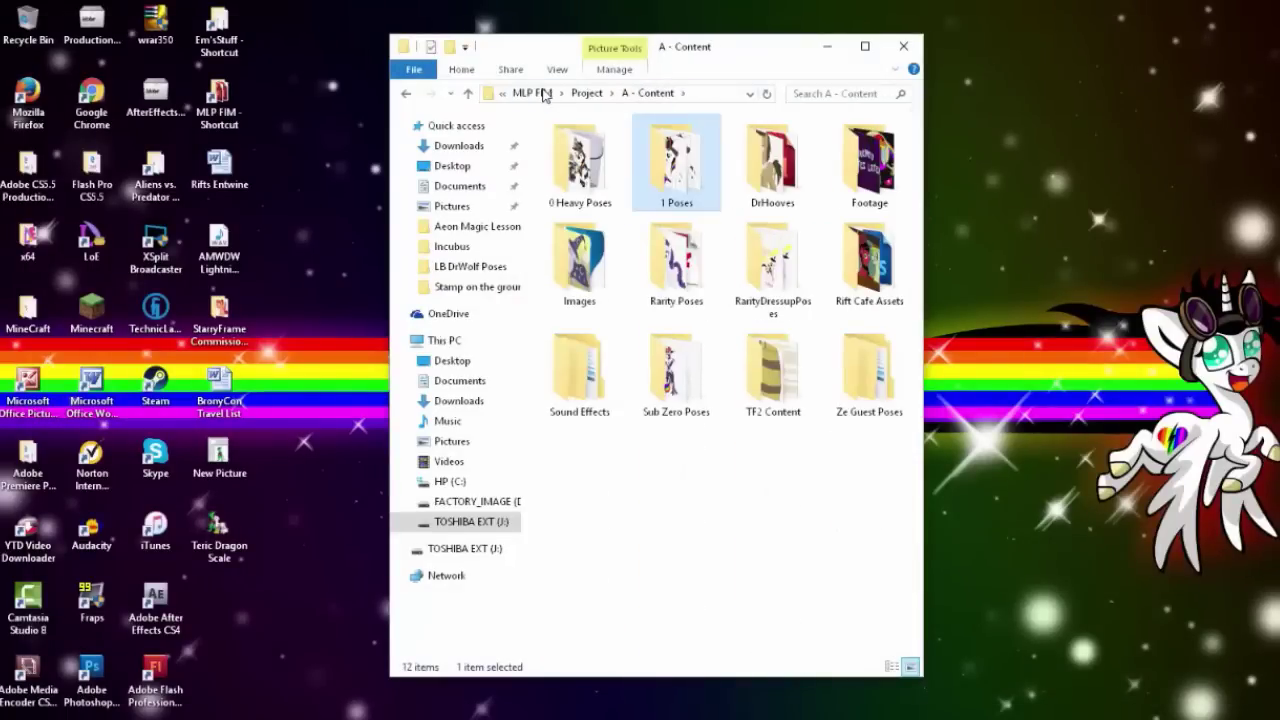
{"action": "double_click", "coordinate": [876, 402]}
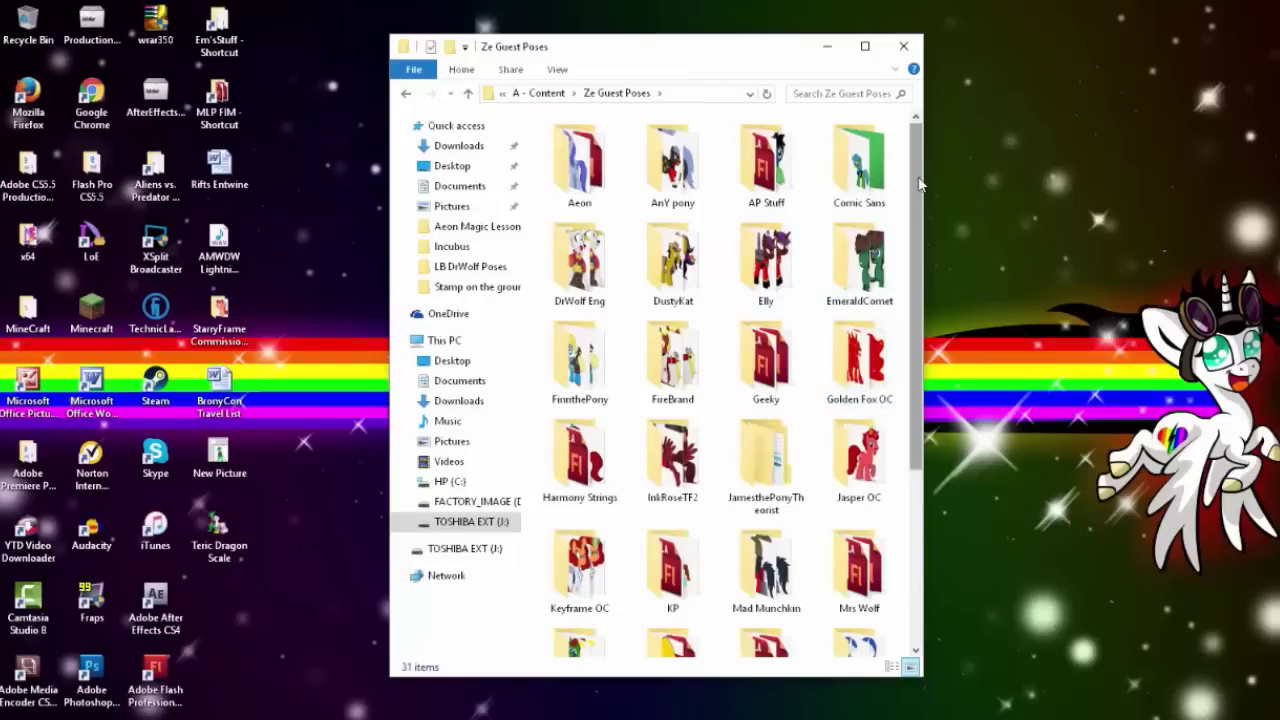
{"action": "double_click", "coordinate": [859, 262]}
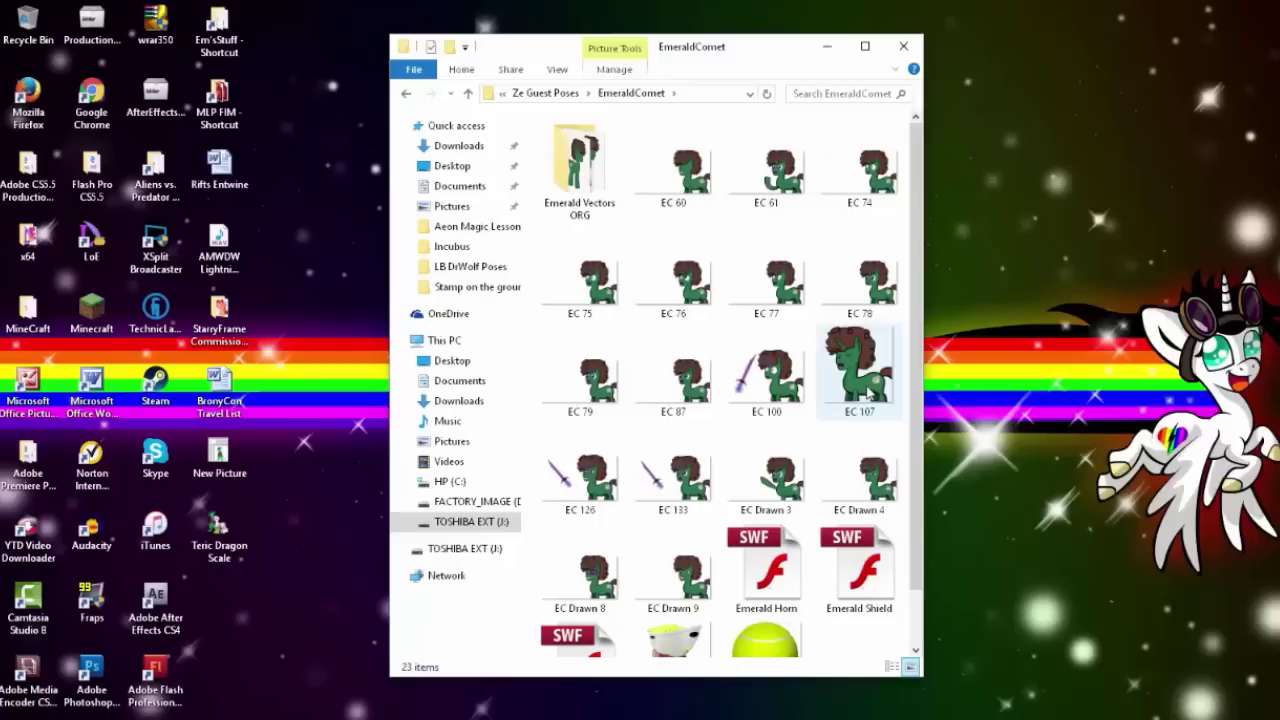
{"action": "double_click", "coordinate": [585, 175]}
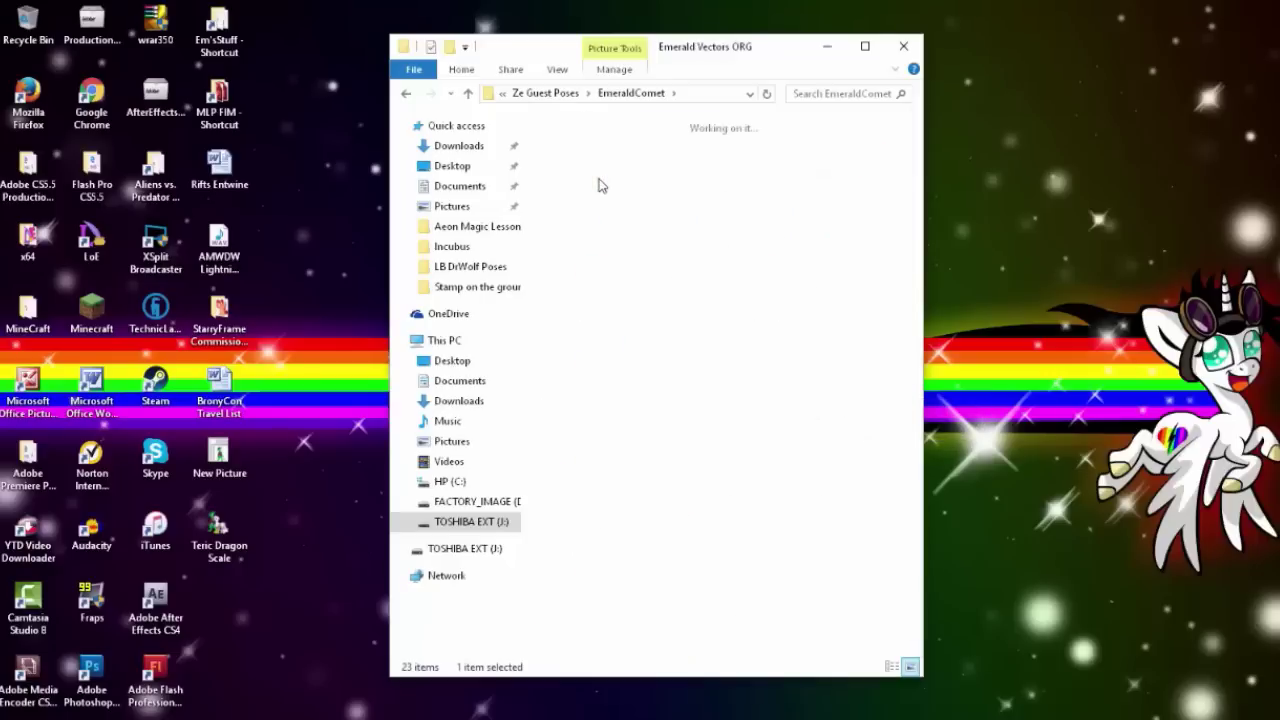
{"action": "scroll", "coordinate": [780, 390], "scroll_direction": "down", "scroll_amount": 5}
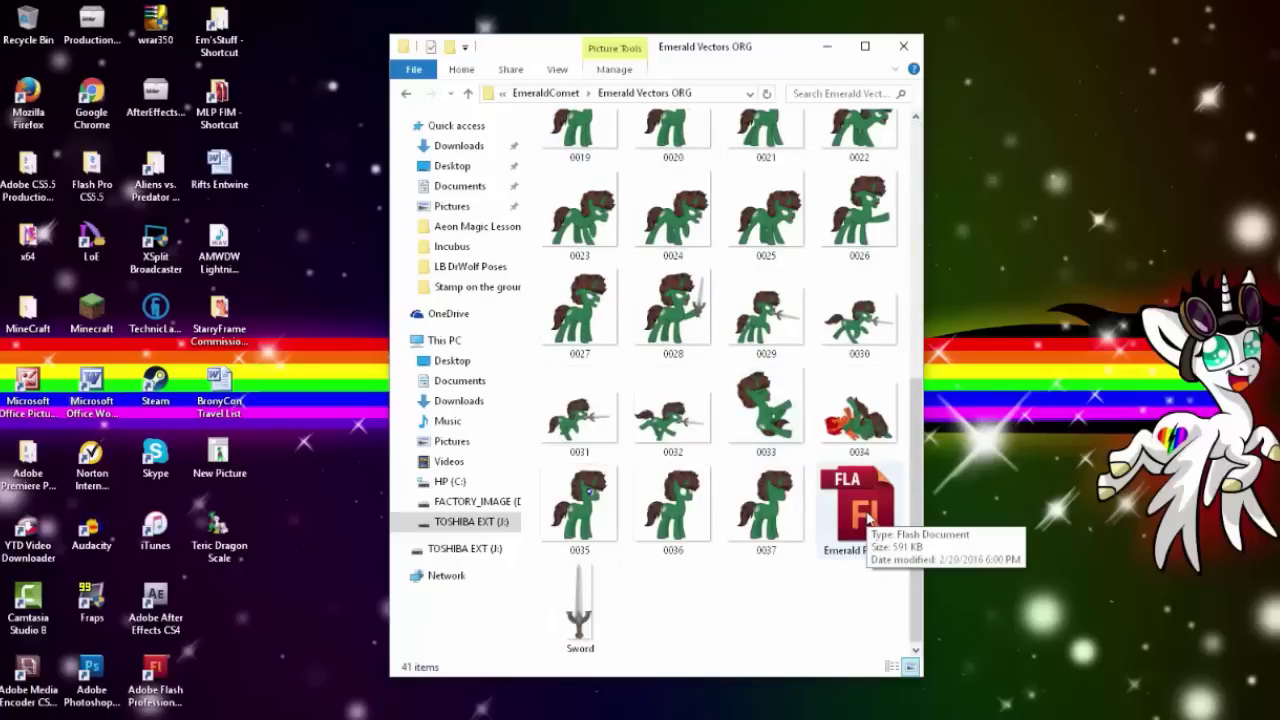
Open Emerald Puppet.fla in Flash and zoom the stage to 64% so the whole pony fits
{"action": "double_click", "coordinate": [866, 515]}
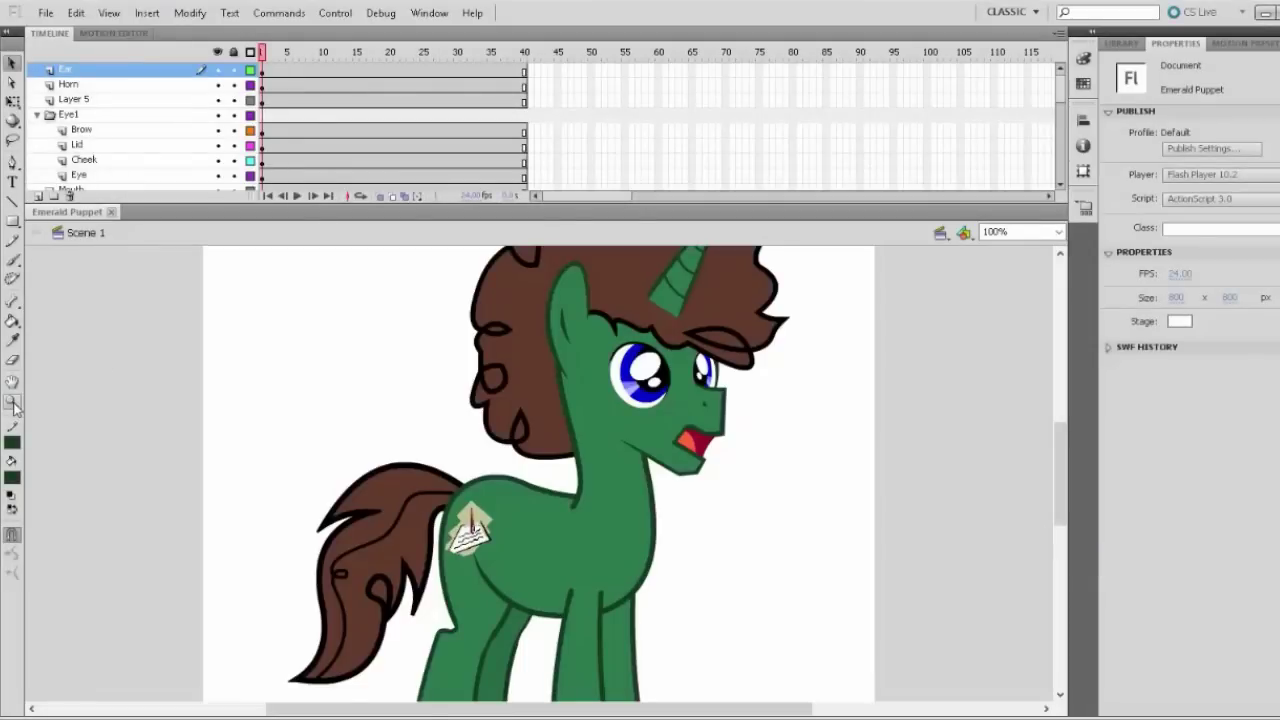
{"action": "left_click", "coordinate": [13, 402]}
{"action": "left_click", "coordinate": [545, 482], "text": "alt"}
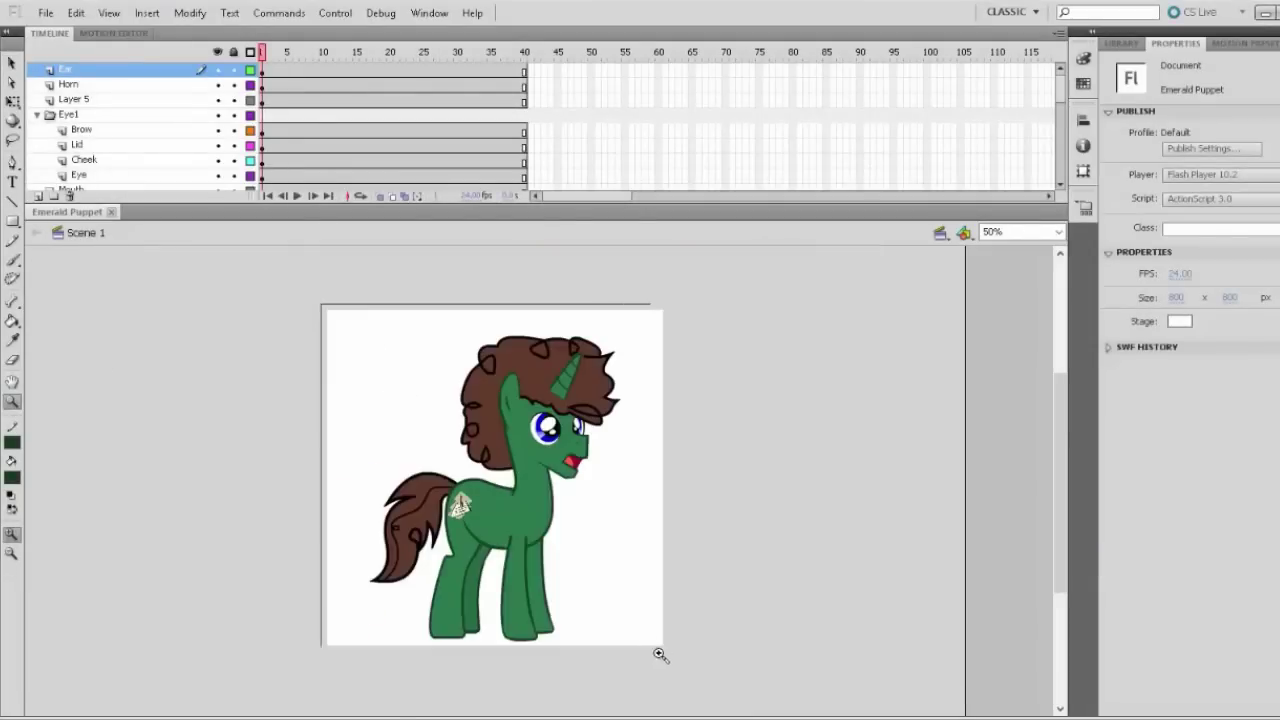
{"action": "left_click_drag", "start_coordinate": [321, 303], "coordinate": [666, 657]}
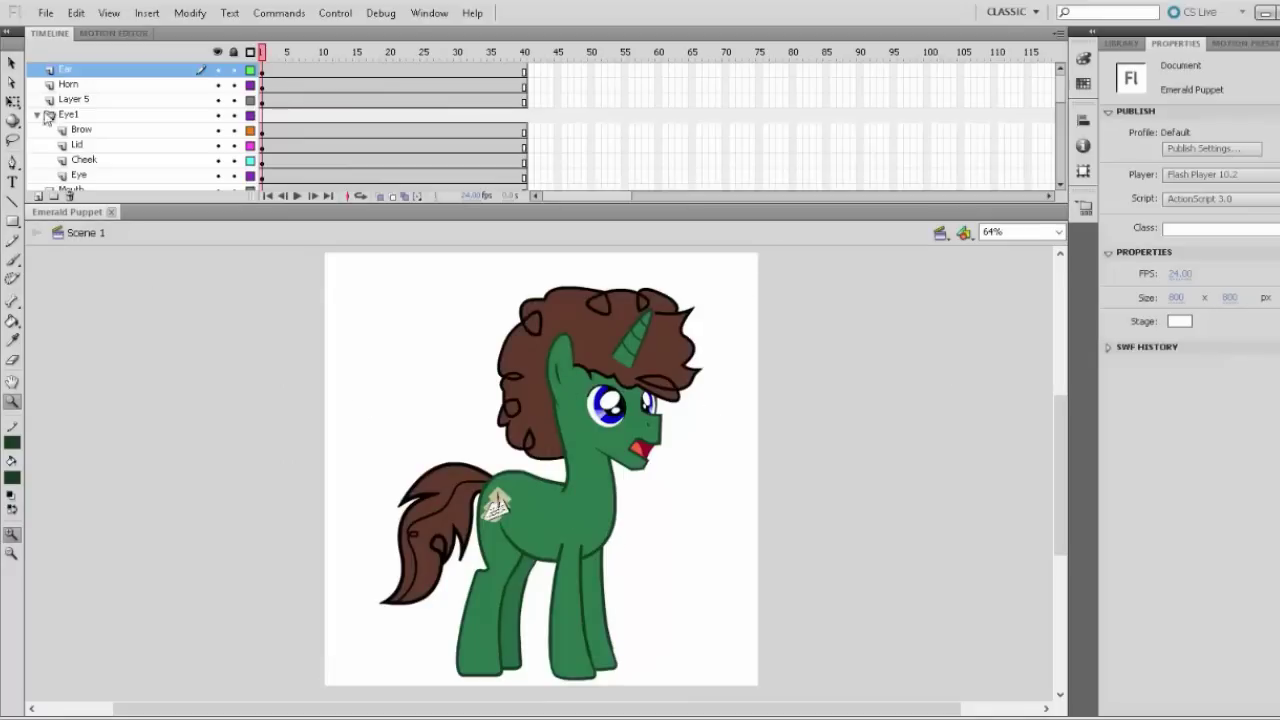
{"action": "left_click", "coordinate": [12, 63]}
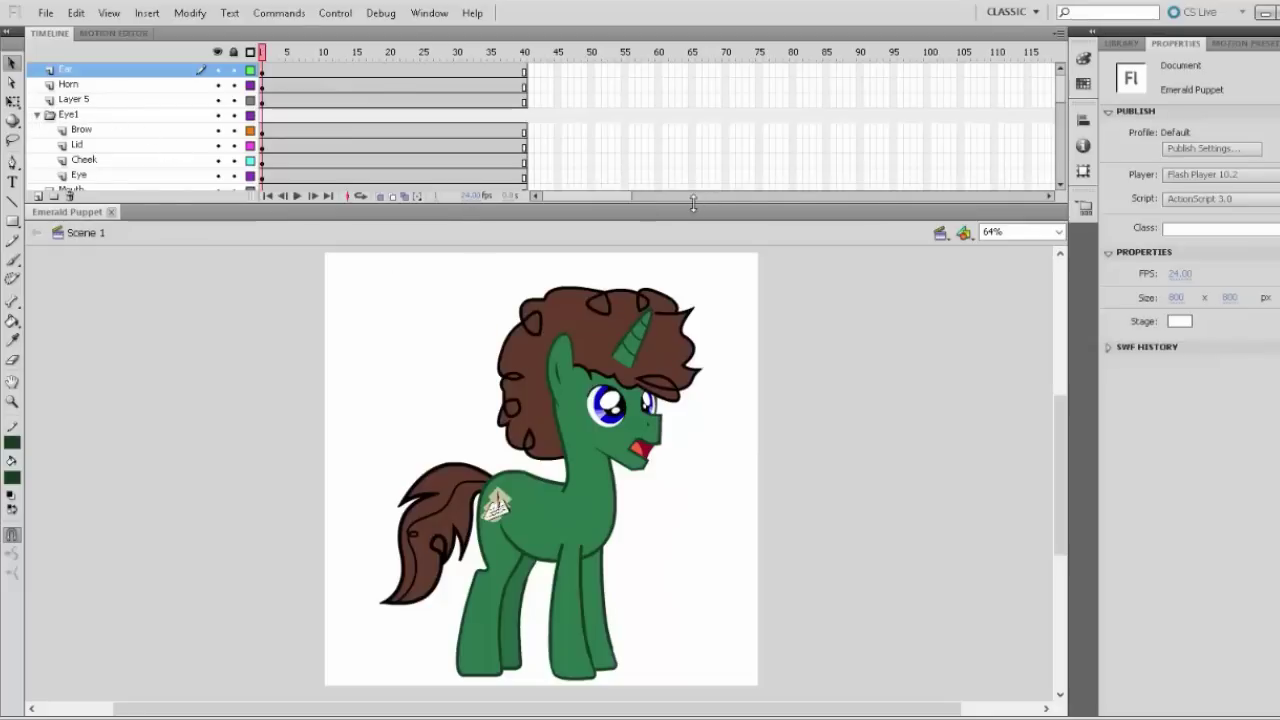
Enlarge the timeline, inspect Layer 5, Eye1, Skull, Front Leg NR, Neck, Mane Neck, then restore the stage
{"action": "left_click_drag", "start_coordinate": [697, 203], "coordinate": [662, 625]}
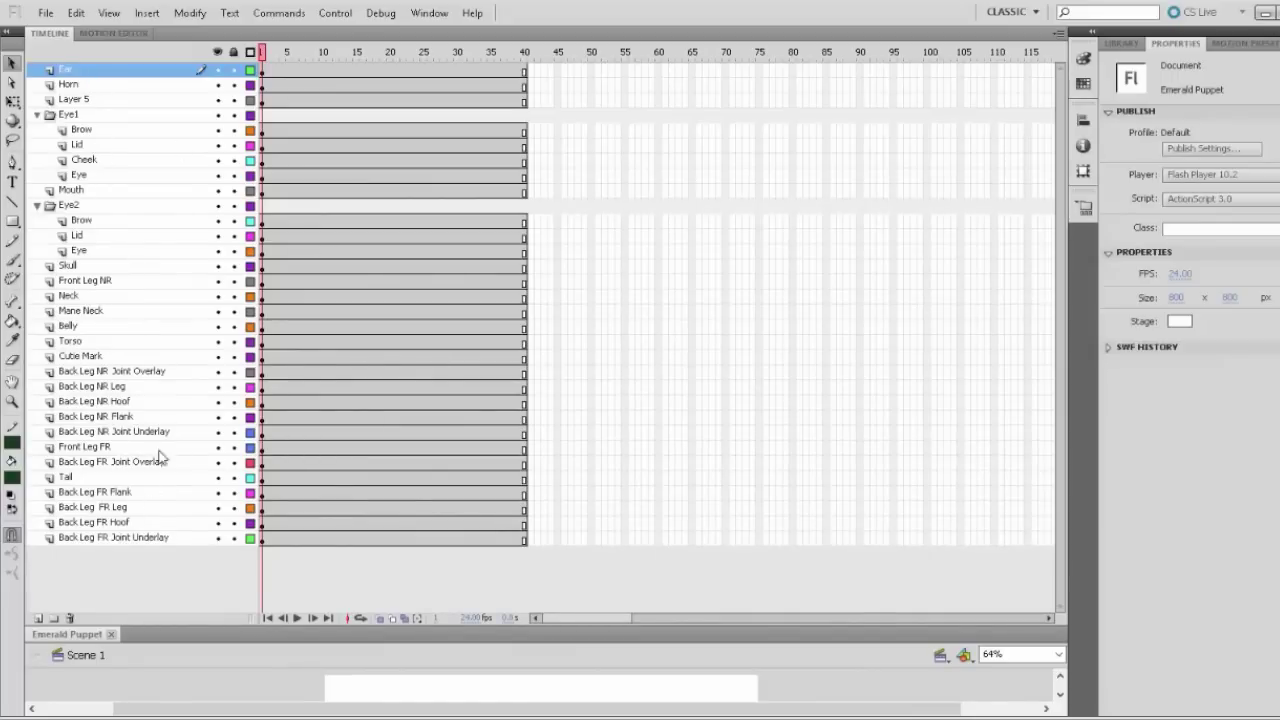
{"action": "left_click", "coordinate": [86, 101]}
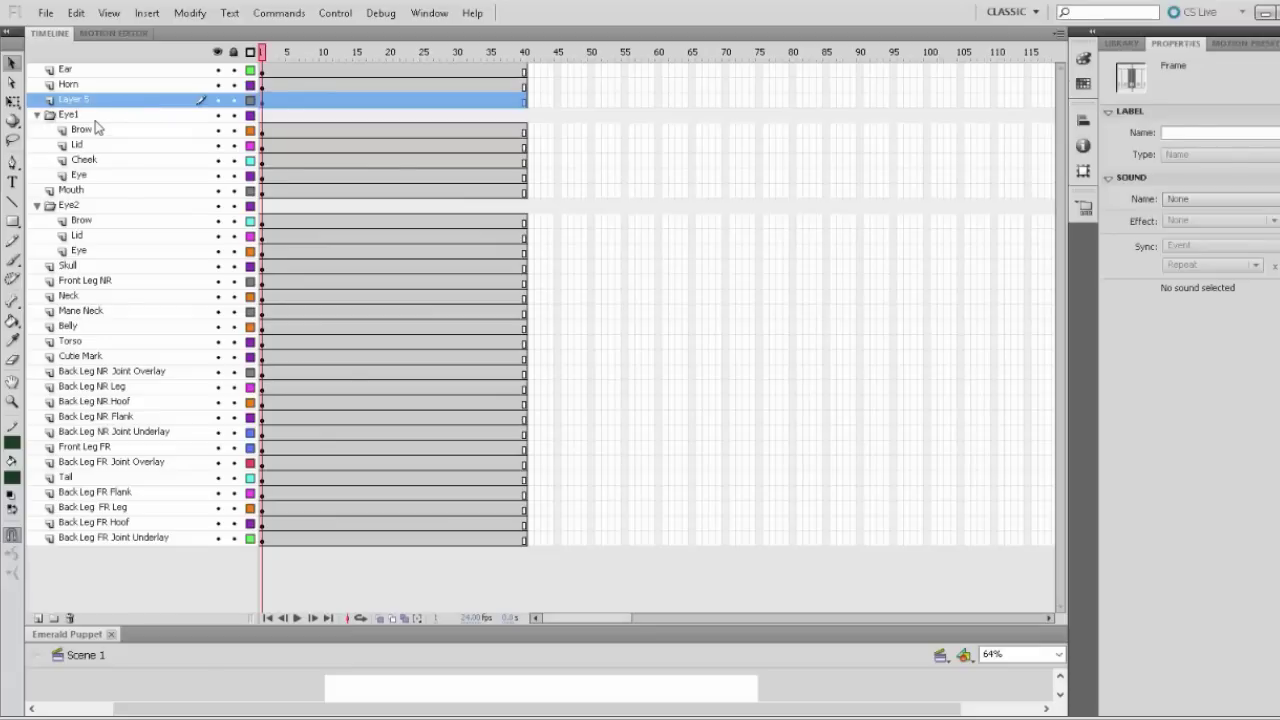
{"action": "left_click", "coordinate": [95, 119]}
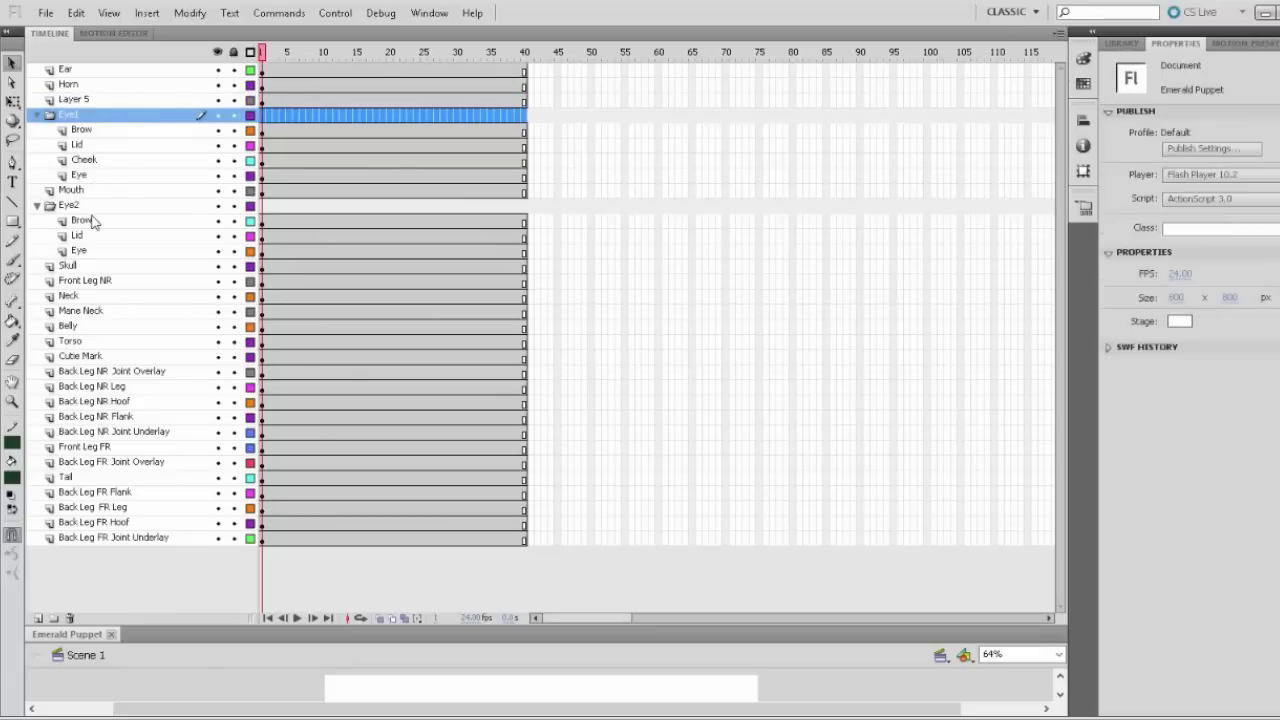
{"action": "left_click", "coordinate": [88, 268]}
{"action": "left_click", "coordinate": [100, 286]}
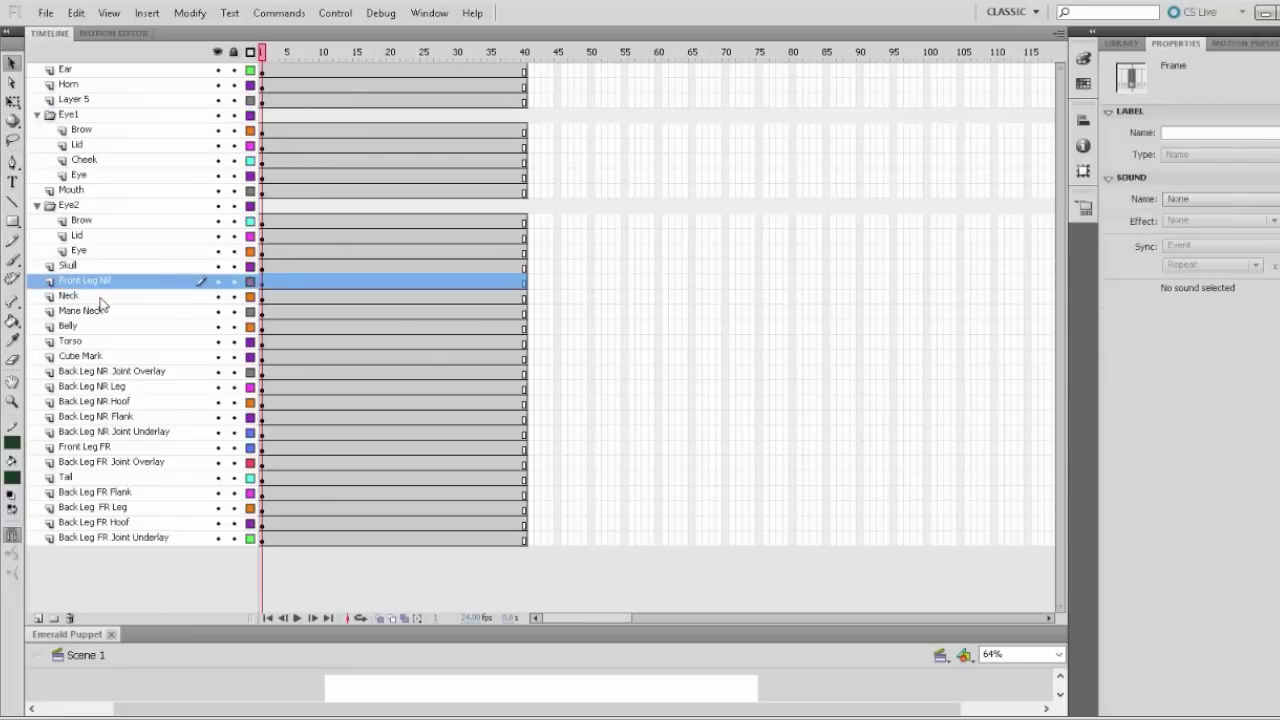
{"action": "left_click", "coordinate": [100, 298]}
{"action": "left_click", "coordinate": [100, 310]}
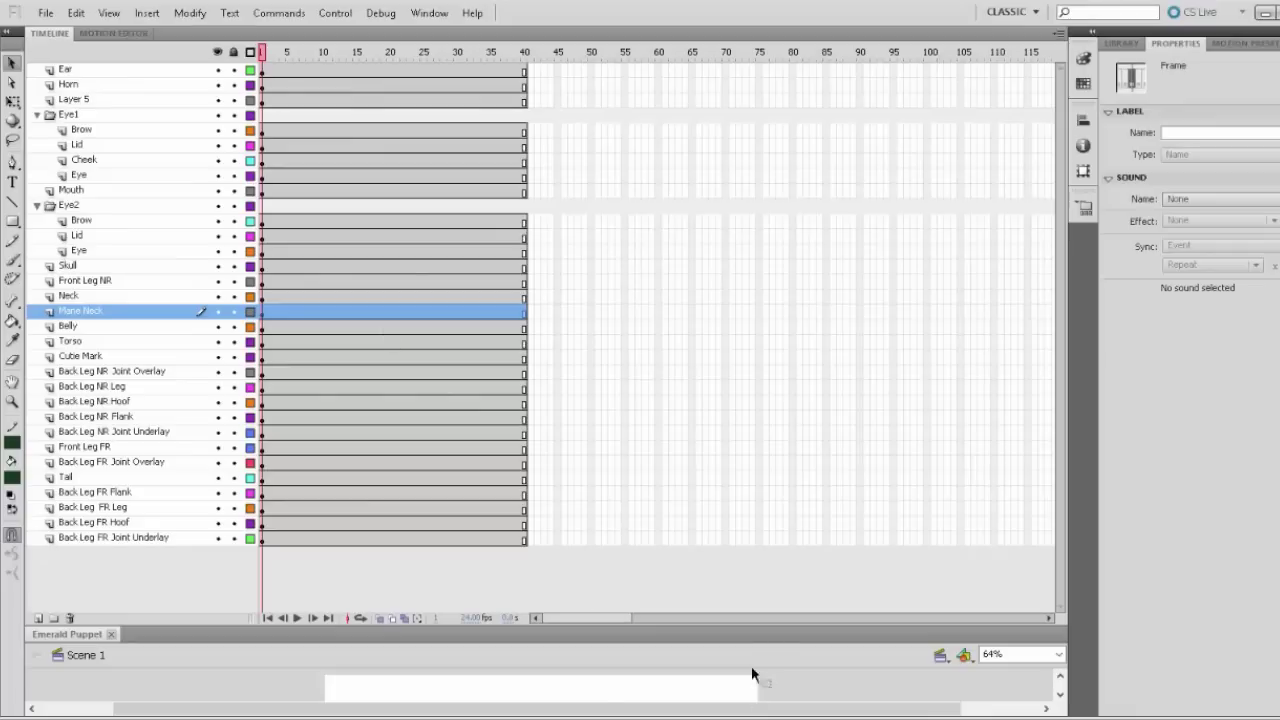
{"action": "left_click_drag", "start_coordinate": [749, 620], "coordinate": [725, 170]}
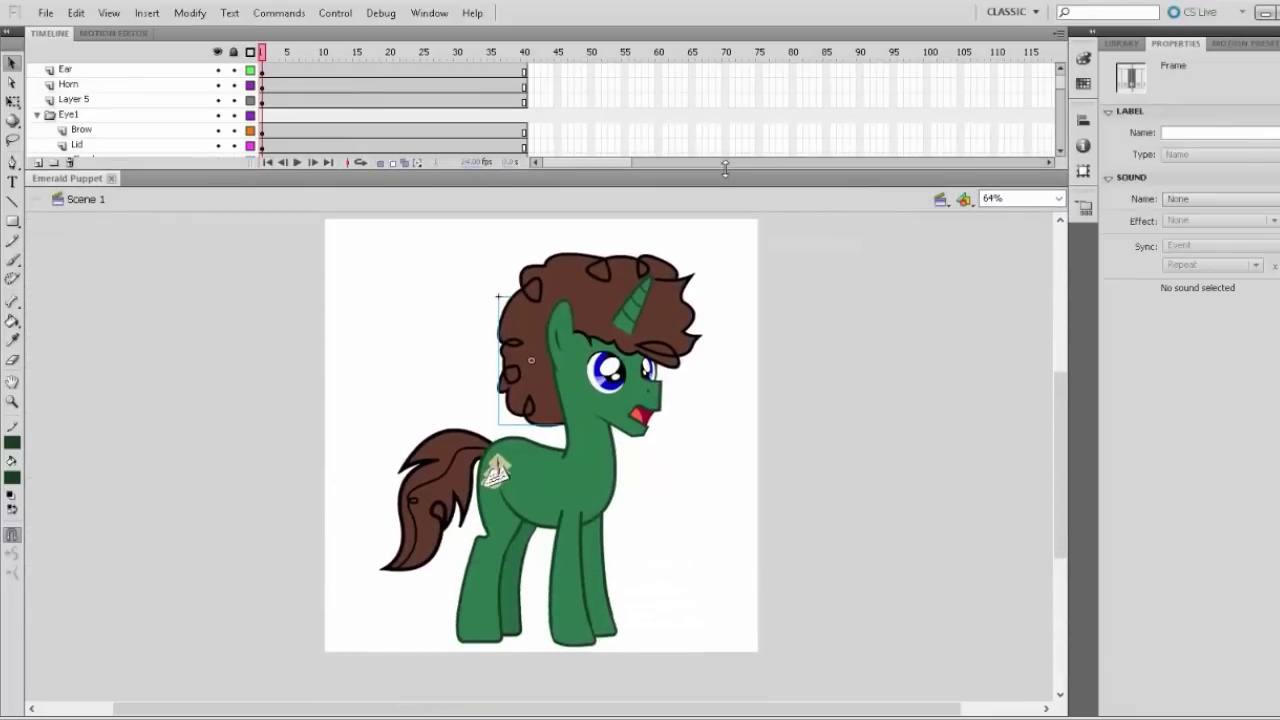
{"action": "left_click", "coordinate": [882, 491]}
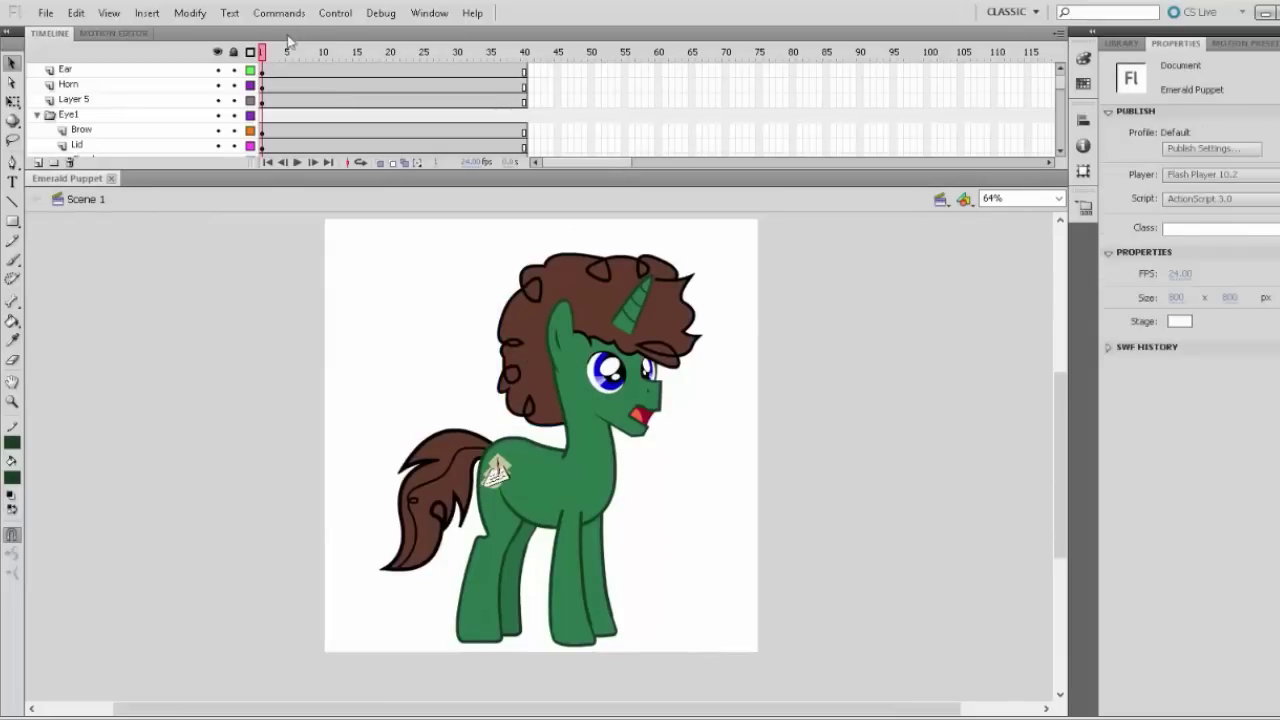
{"action": "mouse_move", "coordinate": [265, 55]}
{"action": "left_mouse_down"}
{"action": "mouse_move", "coordinate": [414, 58]}
{"action": "mouse_move", "coordinate": [262, 56]}
{"action": "left_mouse_up"}
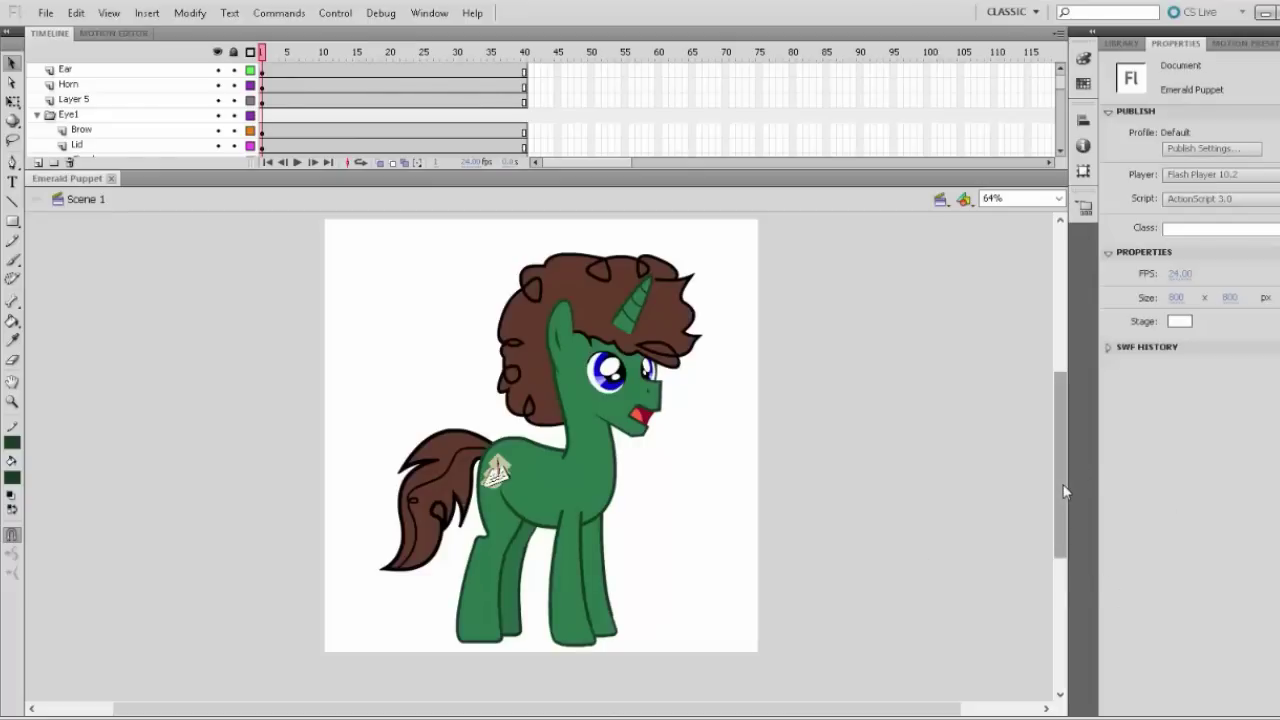
{"action": "left_click_drag", "start_coordinate": [1064, 490], "coordinate": [1062, 479]}
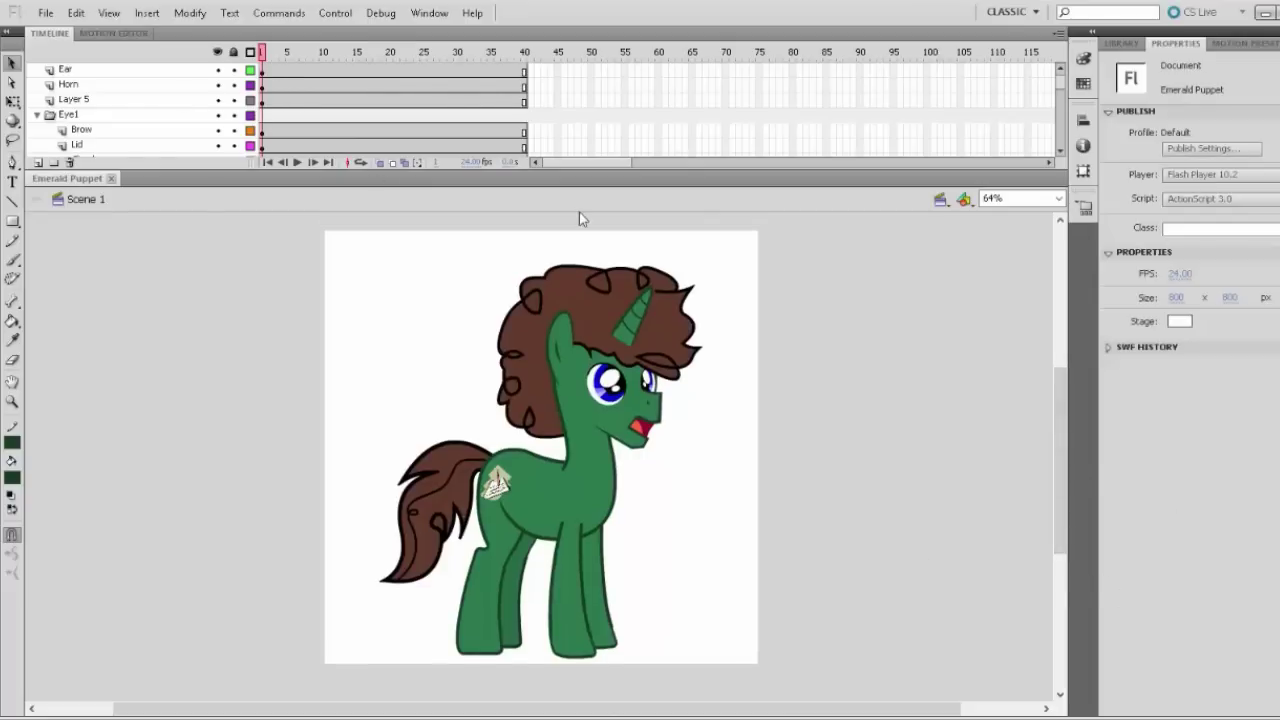
{"action": "left_click_drag", "start_coordinate": [628, 176], "coordinate": [628, 189]}
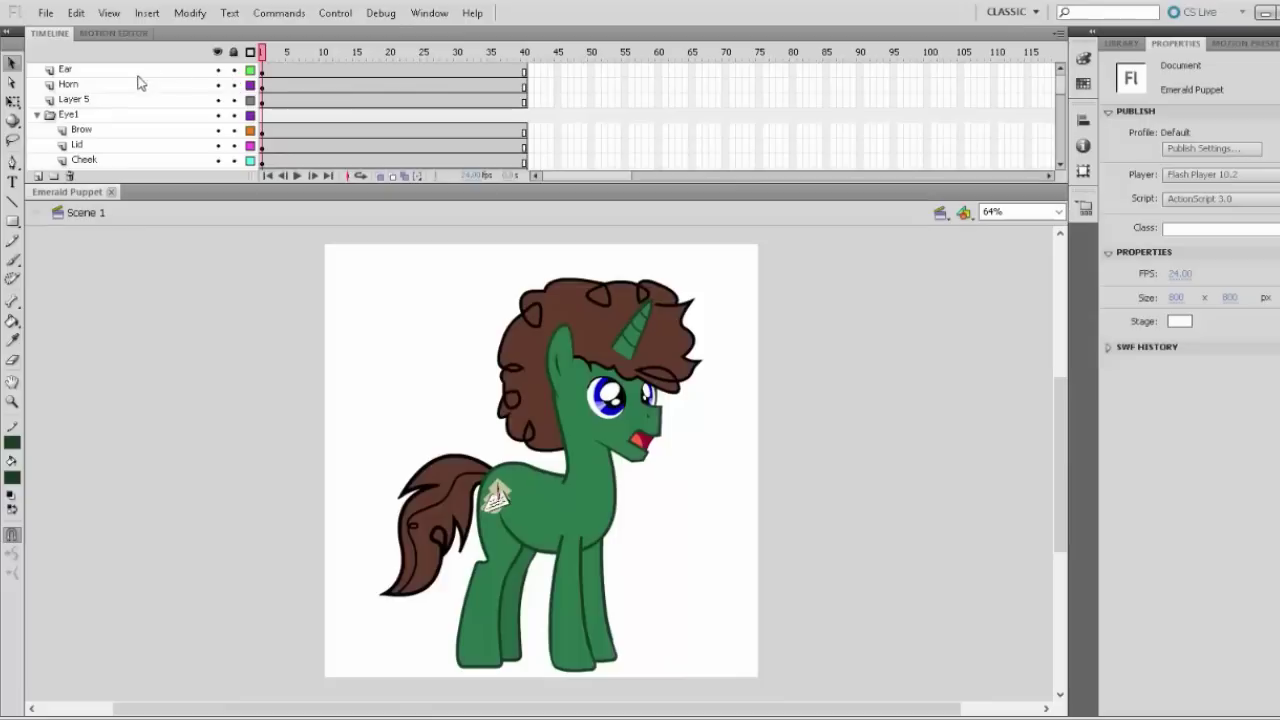
{"action": "left_click_drag", "start_coordinate": [263, 52], "coordinate": [295, 52]}
Add a keyframe at frame 6 on the Brow layer and move it to frame 1
{"action": "left_click", "coordinate": [607, 398]}
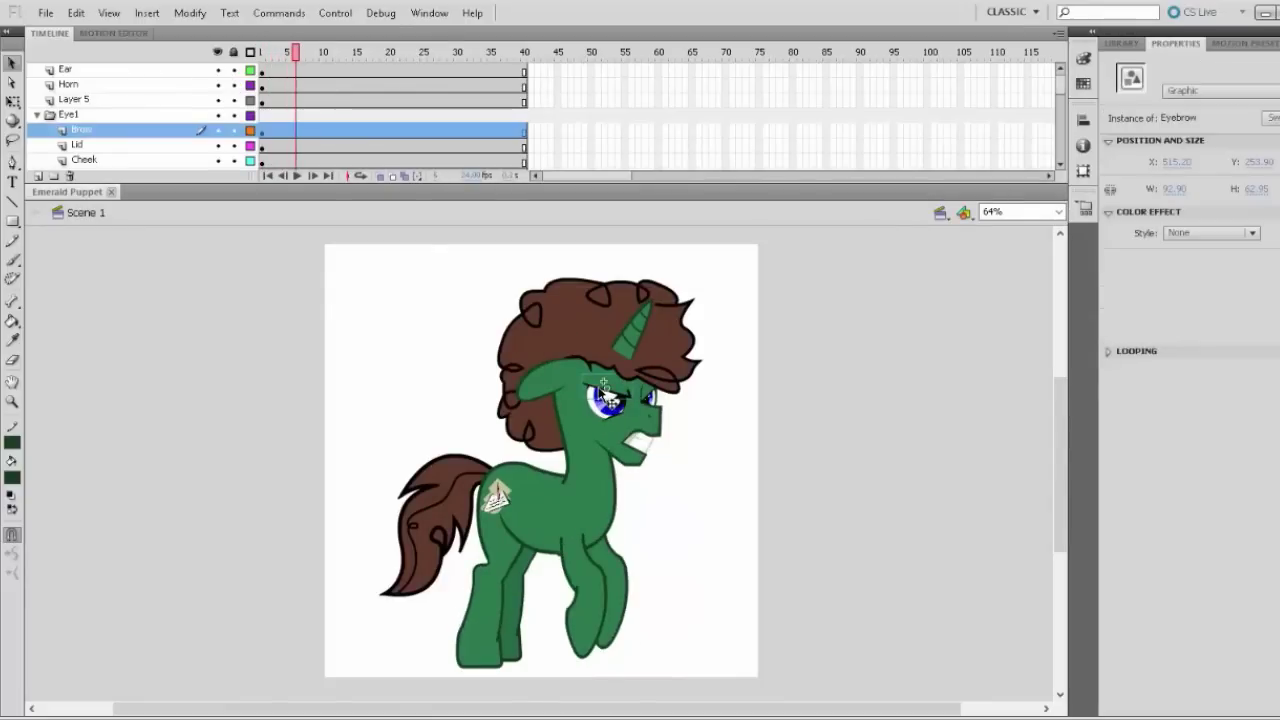
{"action": "left_click", "coordinate": [298, 132]}
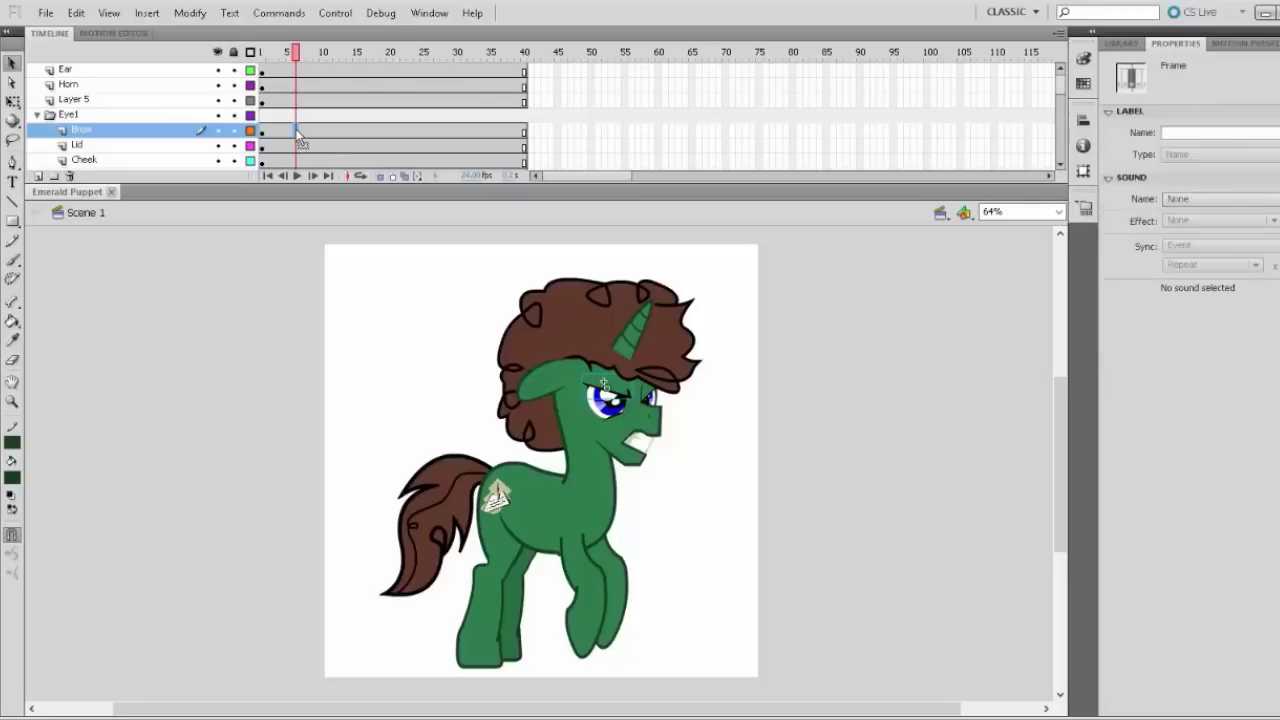
{"action": "key", "text": "F6"}
{"action": "left_click_drag", "start_coordinate": [298, 132], "coordinate": [262, 132]}
{"action": "left_click", "coordinate": [824, 522]}
Pick the Mouth layer's frame 16 grin, preview the poses, and return the puppet to frame 1
{"action": "left_click", "coordinate": [647, 436]}
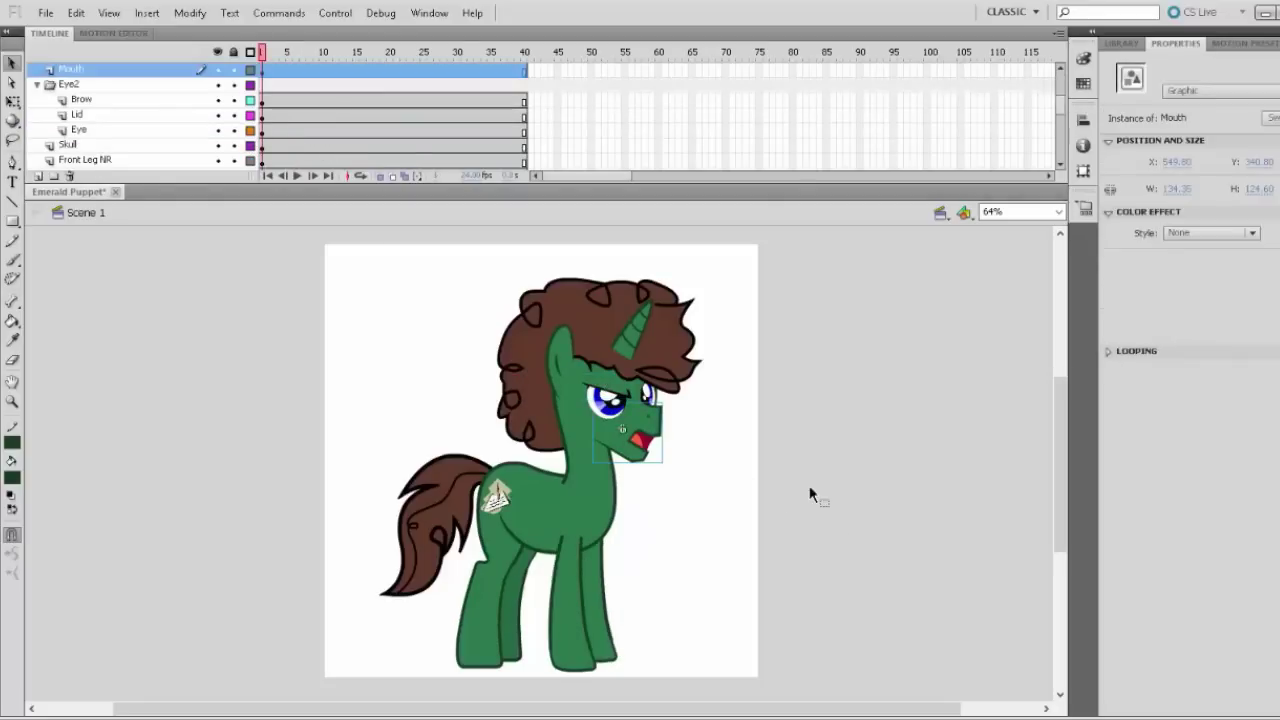
{"action": "left_click_drag", "start_coordinate": [268, 55], "coordinate": [368, 78]}
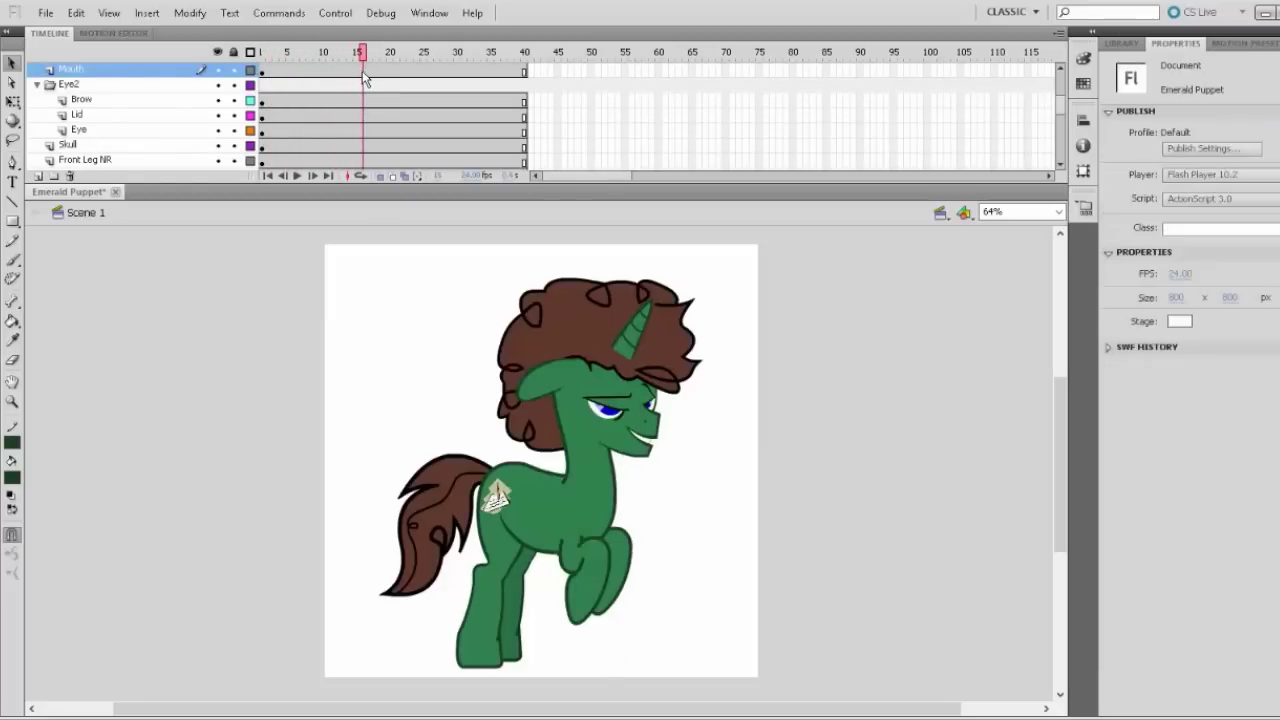
{"action": "left_click", "coordinate": [364, 72]}
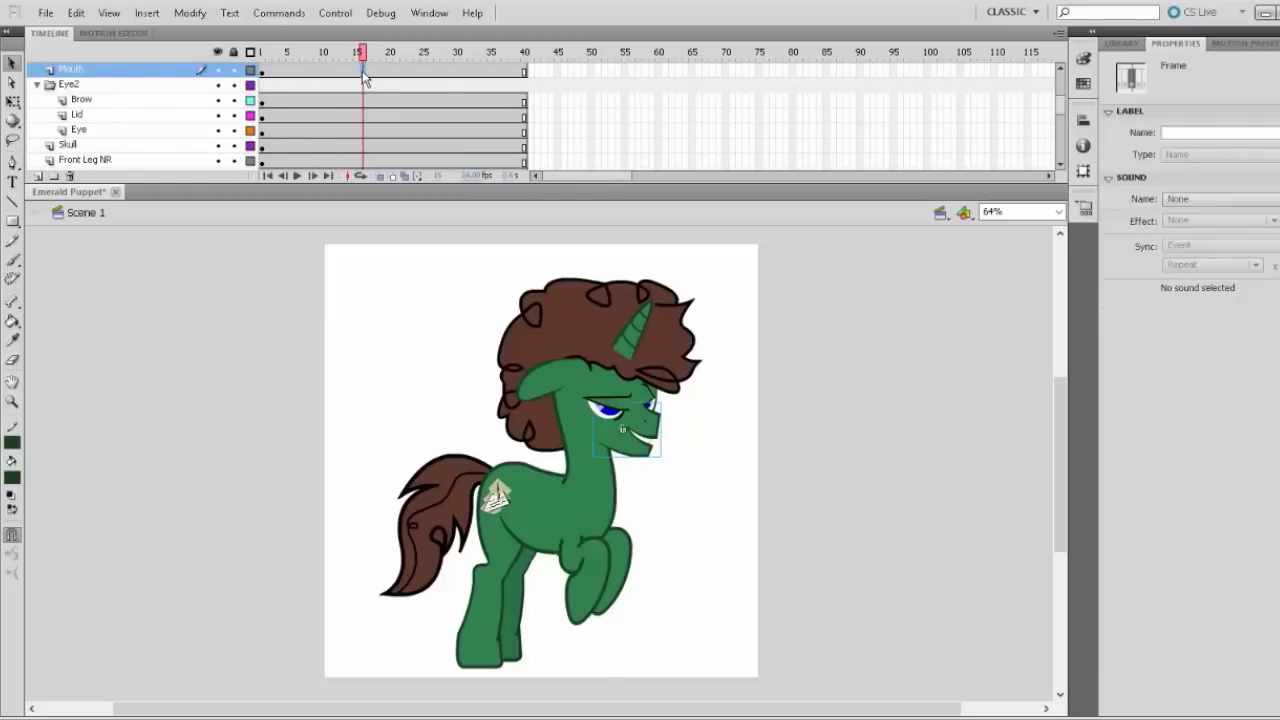
{"action": "left_click", "coordinate": [263, 73]}
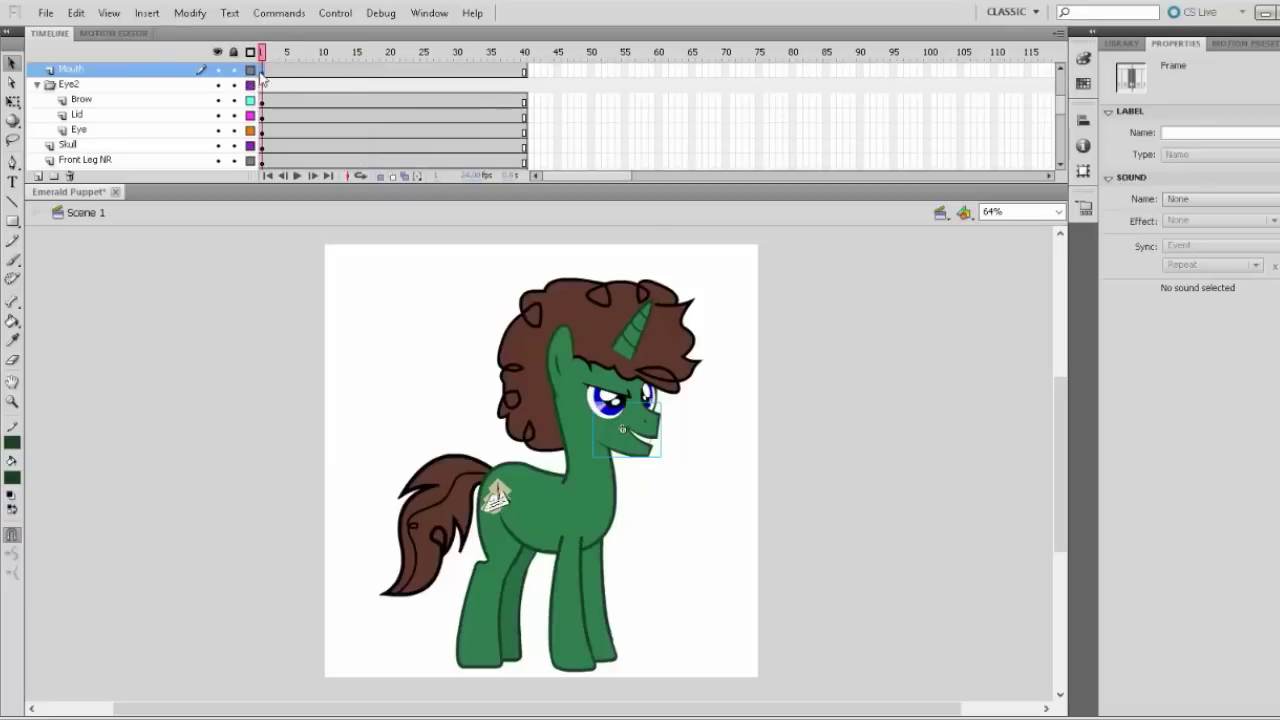
{"action": "left_click_drag", "start_coordinate": [266, 52], "coordinate": [267, 52]}
{"action": "left_click", "coordinate": [496, 216]}
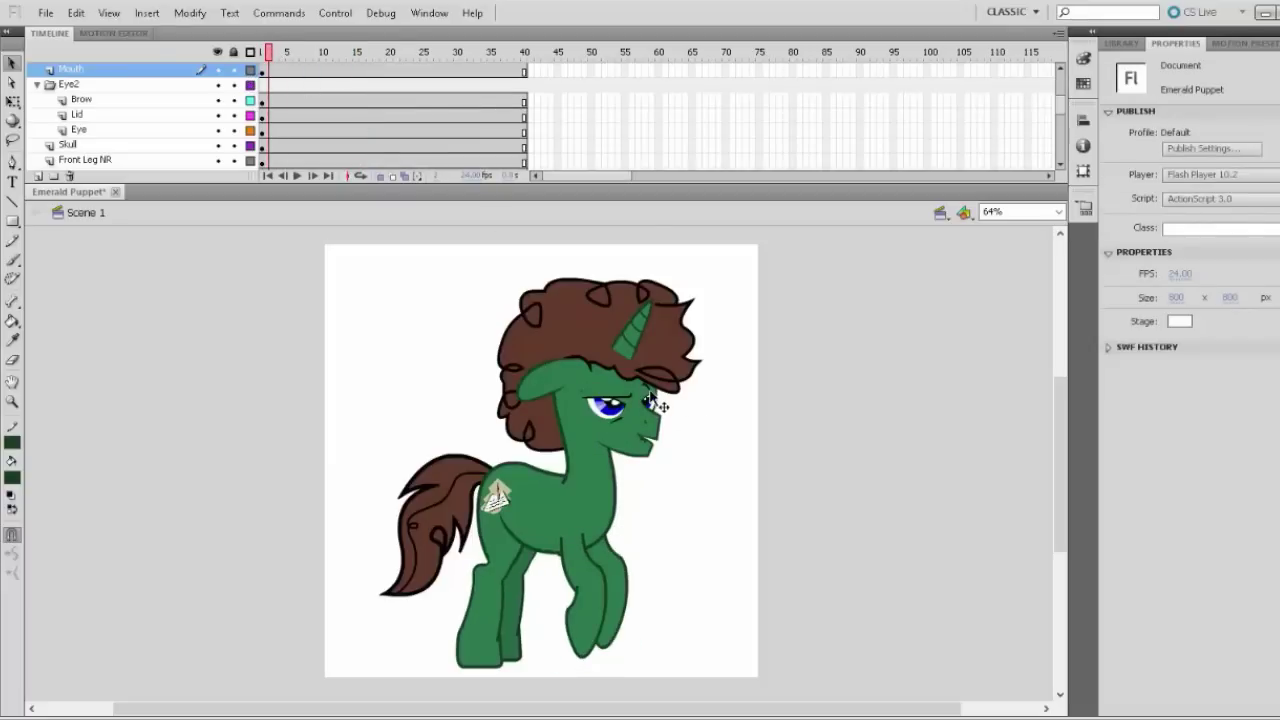
{"action": "left_click", "coordinate": [650, 398]}
{"action": "left_click", "coordinate": [270, 102]}
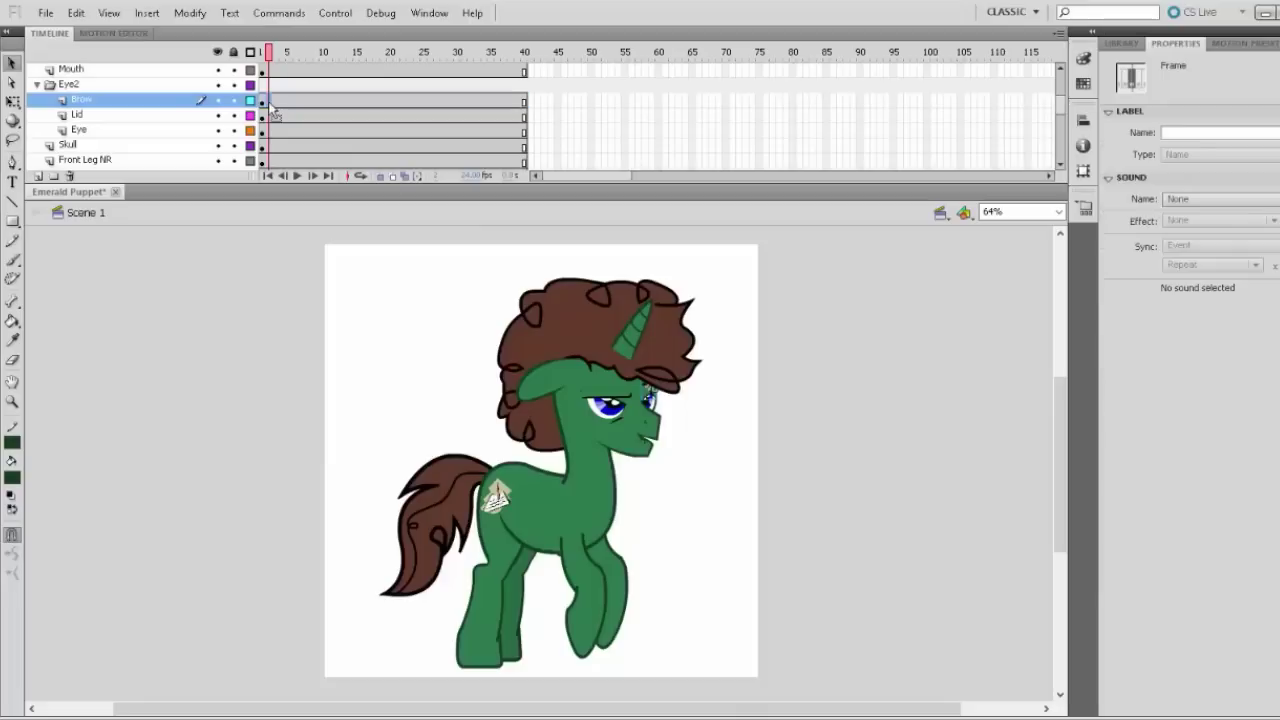
{"action": "left_click", "coordinate": [263, 102]}
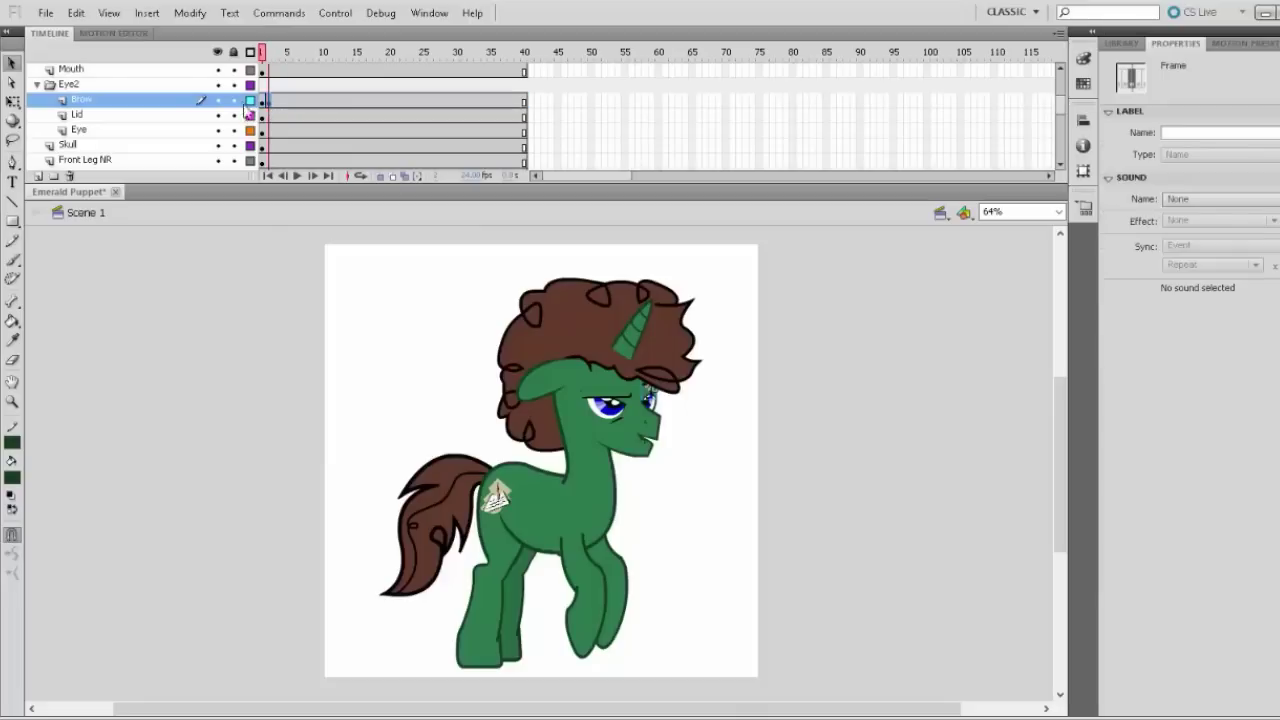
{"action": "left_click", "coordinate": [898, 487]}
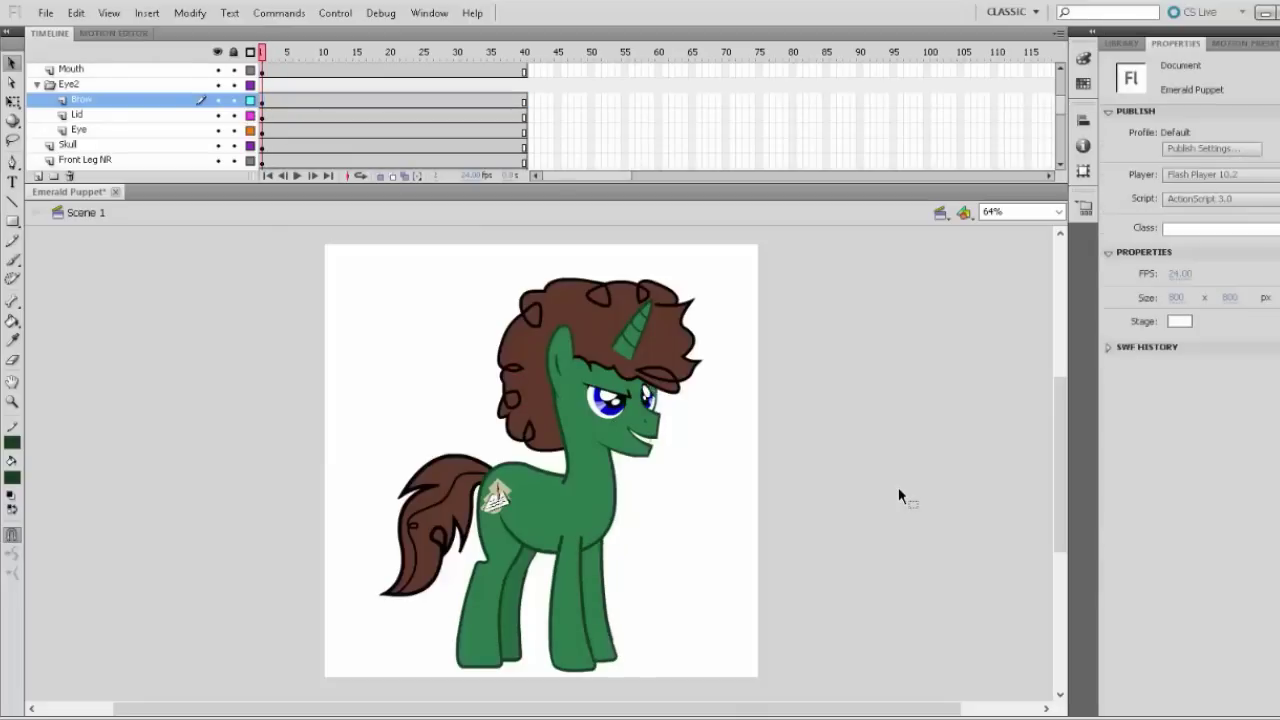
Enter the unicorn's eye symbol for editing and select its shine shapes
{"action": "left_click", "coordinate": [606, 413]}
{"action": "double_click", "coordinate": [604, 412]}
{"action": "left_click", "coordinate": [598, 402]}
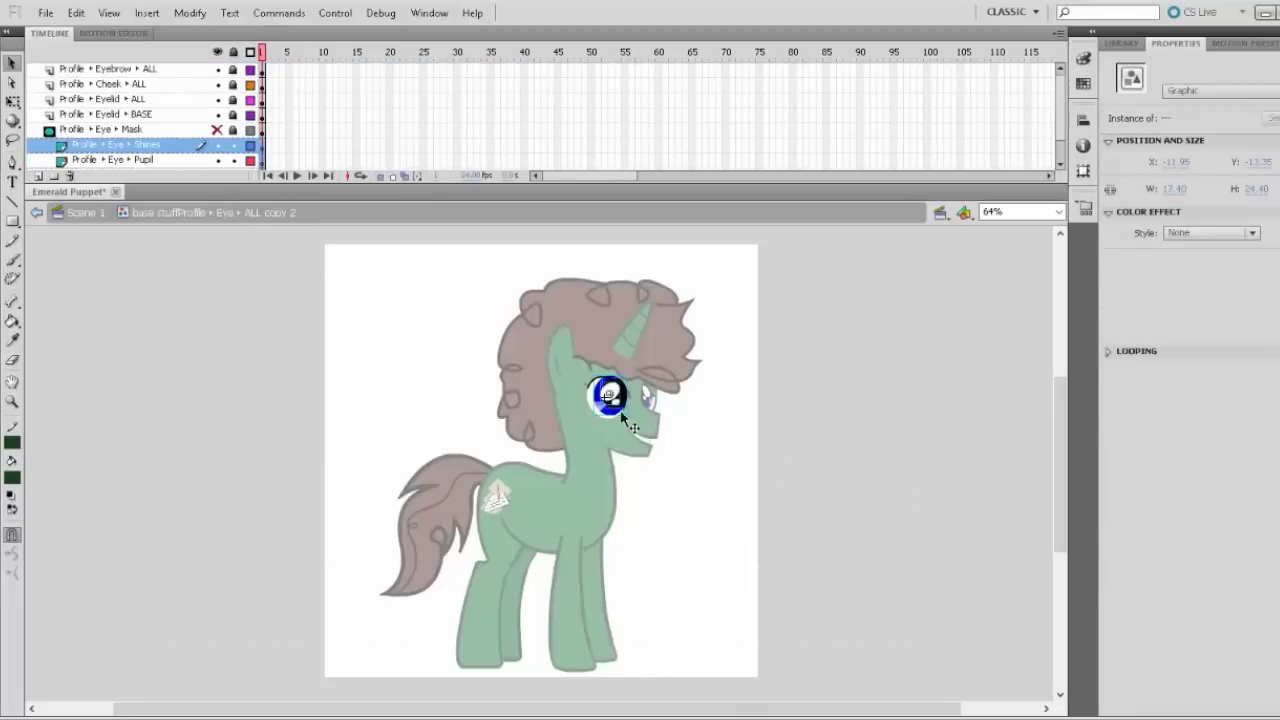
{"action": "left_click", "coordinate": [630, 426]}
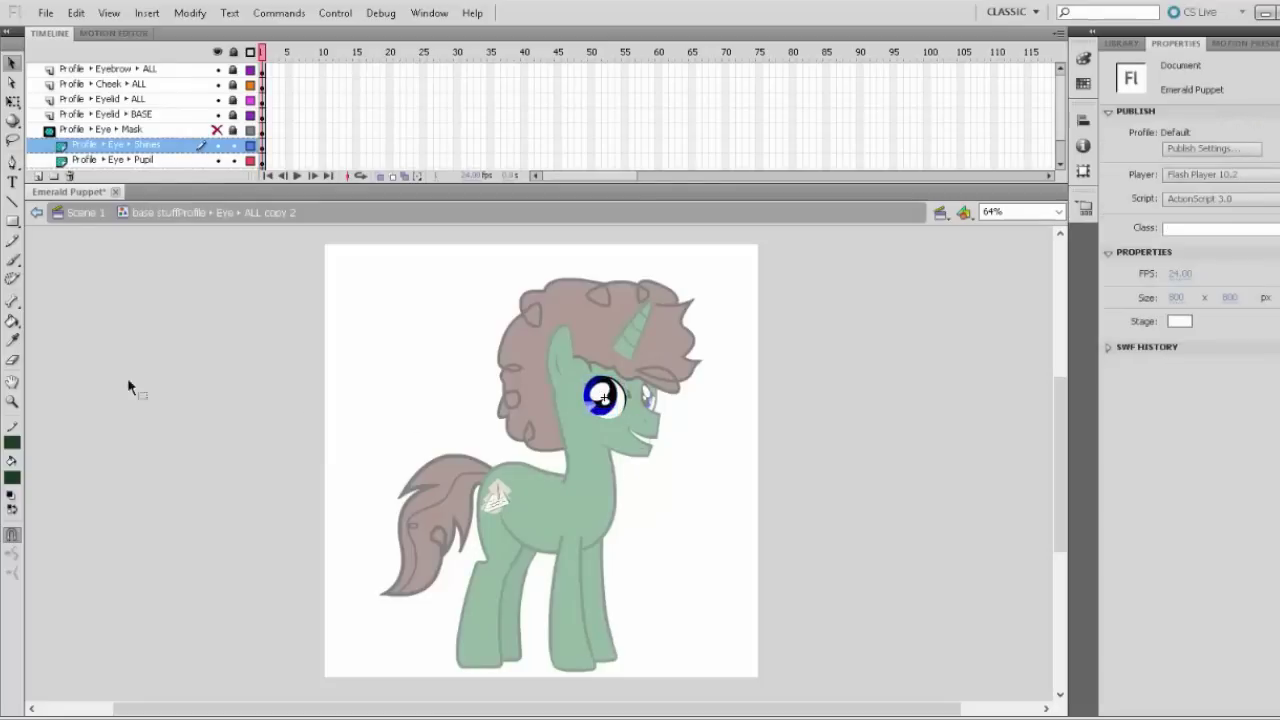
Zoom in on the face and shift the eye's shine to the left
{"action": "left_click", "coordinate": [12, 401]}
{"action": "left_click_drag", "start_coordinate": [666, 364], "coordinate": [757, 486]}
{"action": "left_click_drag", "start_coordinate": [629, 707], "coordinate": [522, 707]}
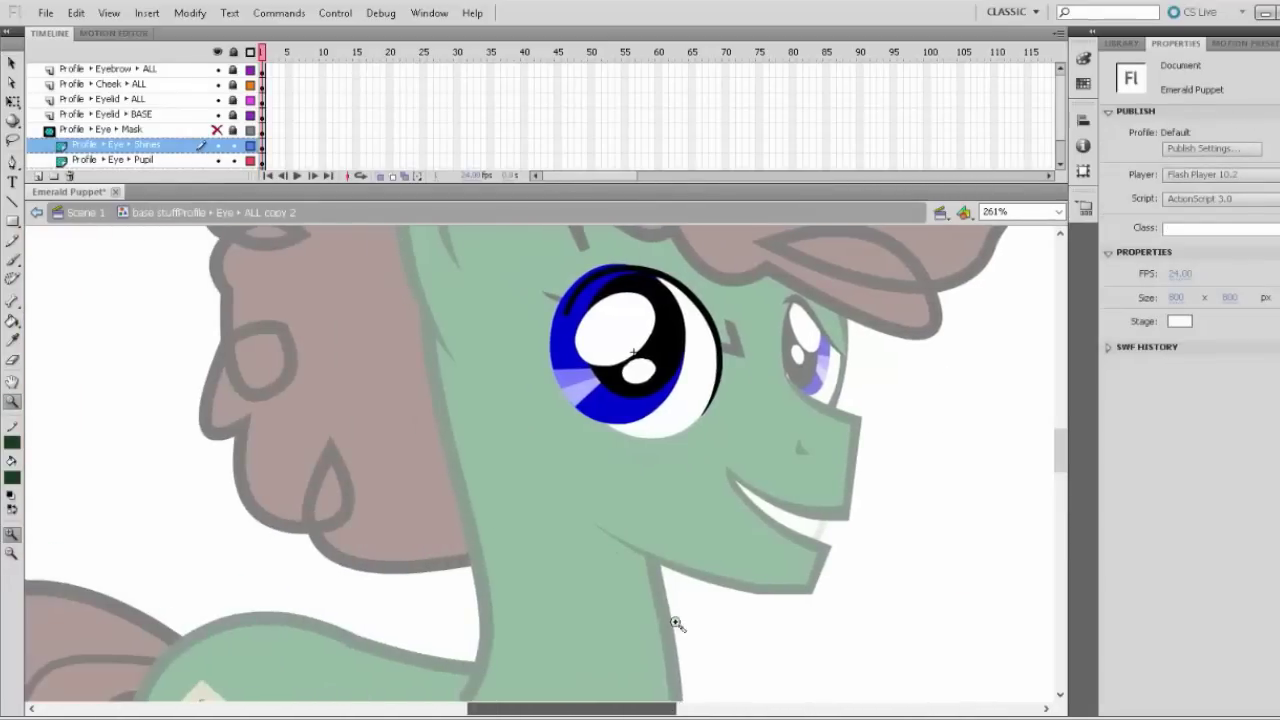
{"action": "left_click", "coordinate": [12, 62]}
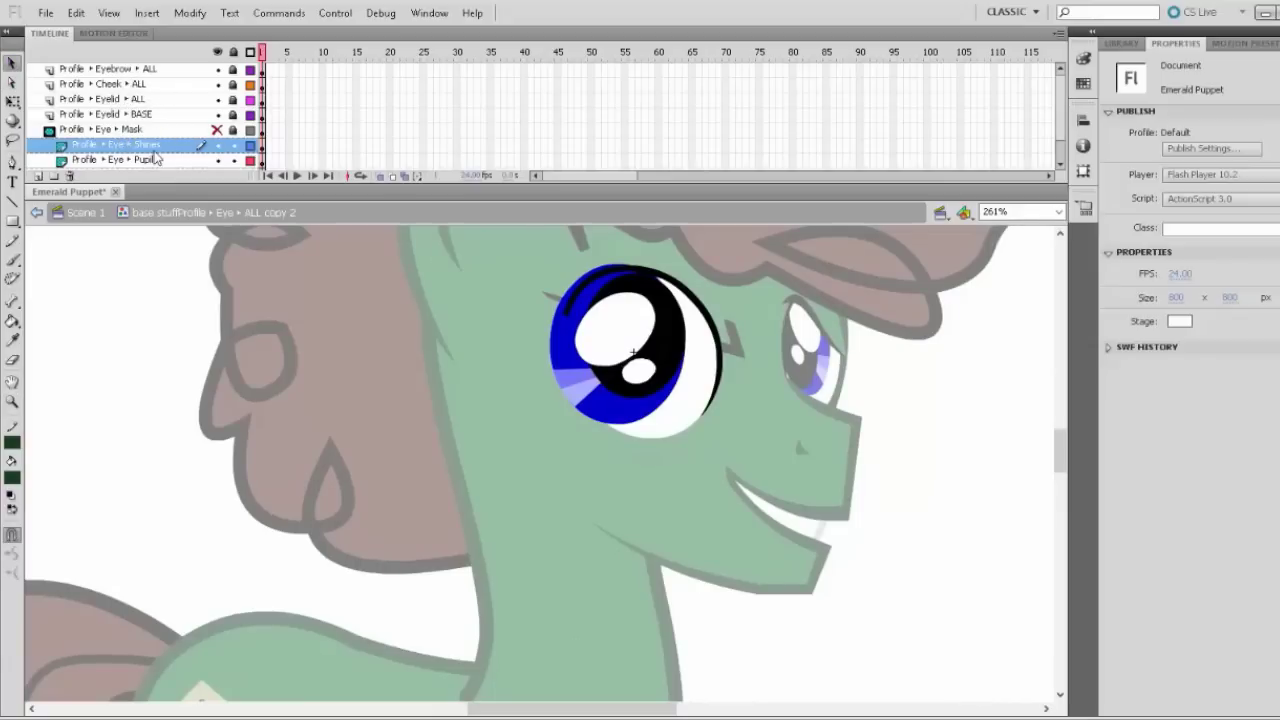
{"action": "scroll", "coordinate": [156, 157], "scroll_direction": "down", "scroll_amount": 1}
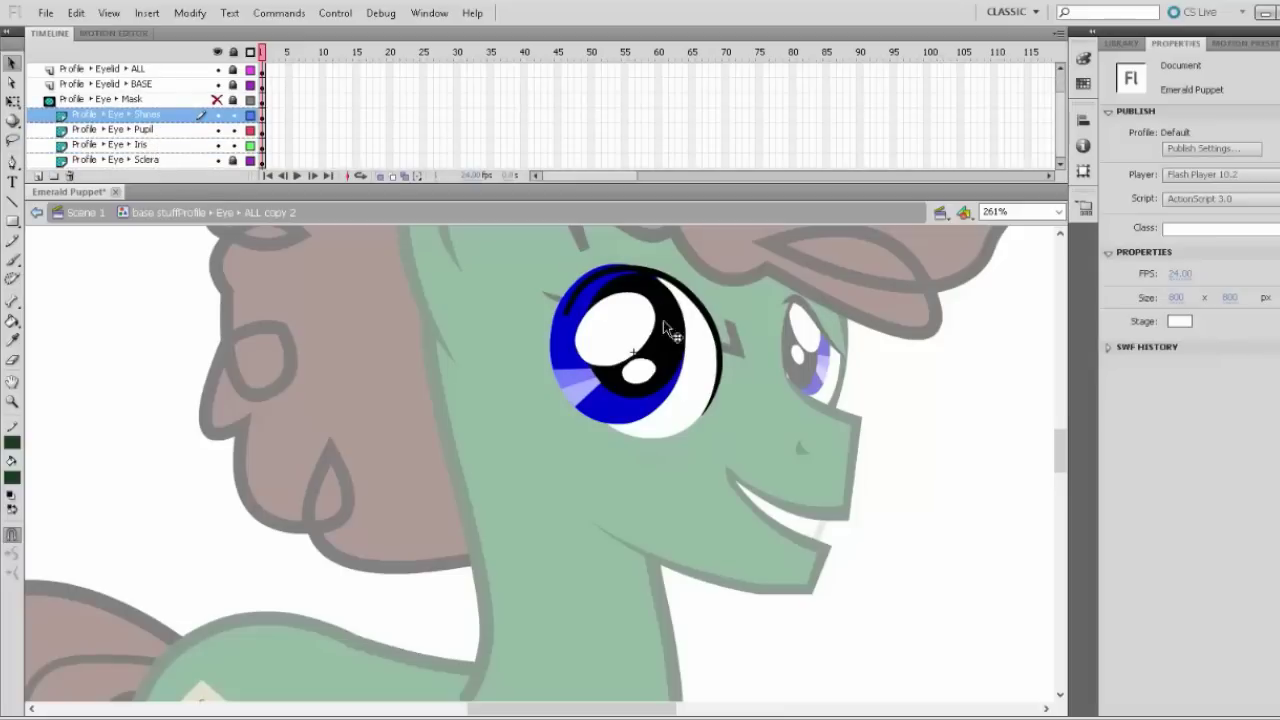
{"action": "left_click_drag", "start_coordinate": [666, 366], "coordinate": [647, 366]}
Back in Scene 1, skew and stretch the near eyebrow into a lower, flatter line with Free Transform
{"action": "double_click", "coordinate": [908, 437]}
{"action": "left_click", "coordinate": [926, 438]}
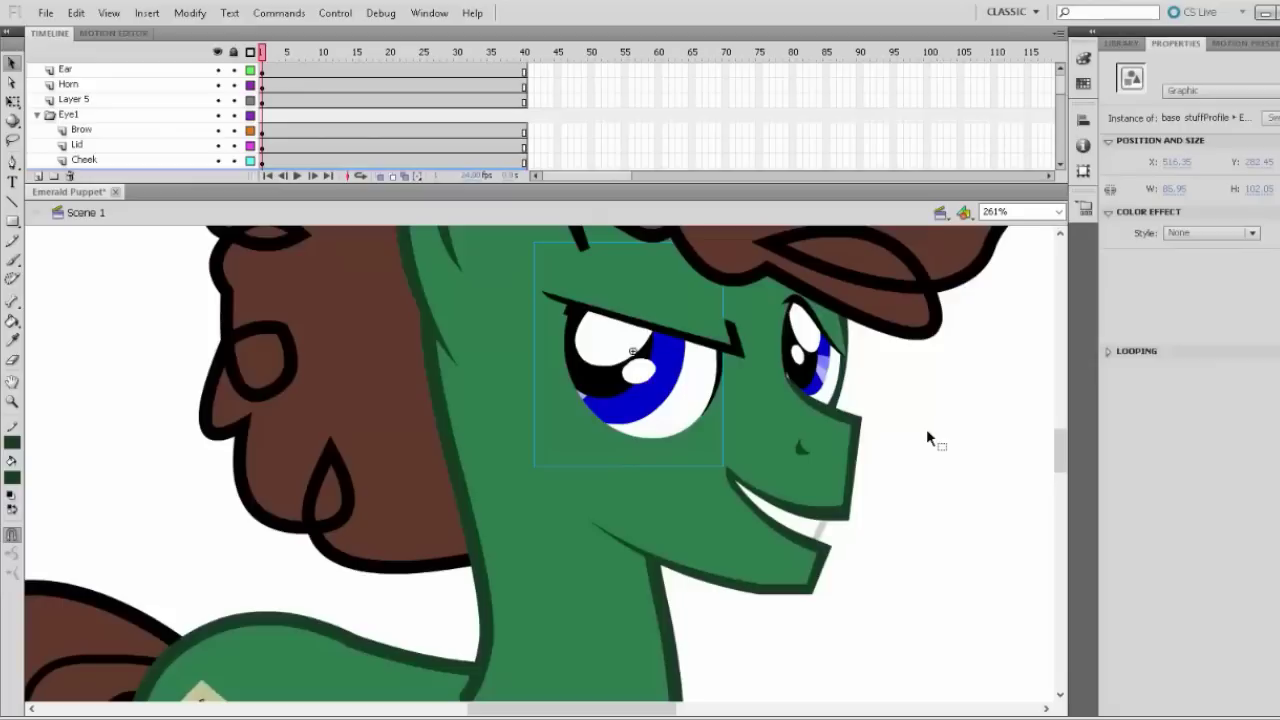
{"action": "left_click", "coordinate": [726, 345]}
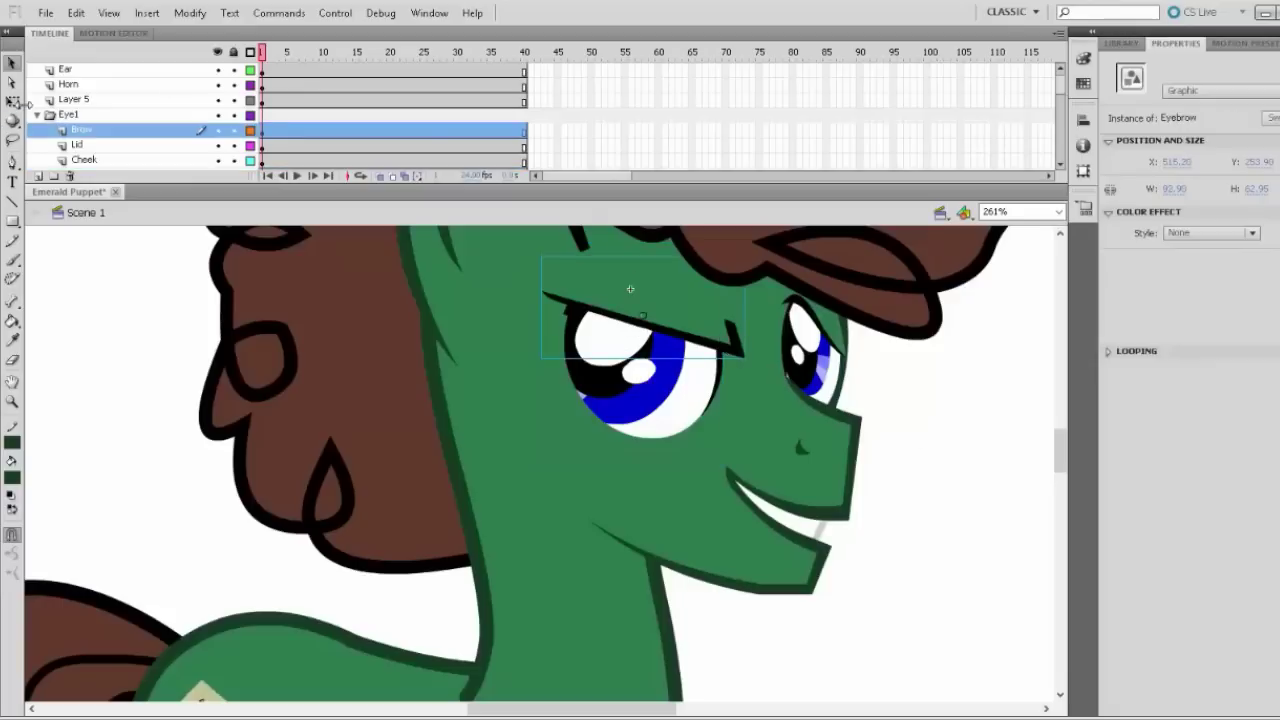
{"action": "left_click", "coordinate": [12, 101]}
{"action": "left_click_drag", "start_coordinate": [744, 337], "coordinate": [694, 312]}
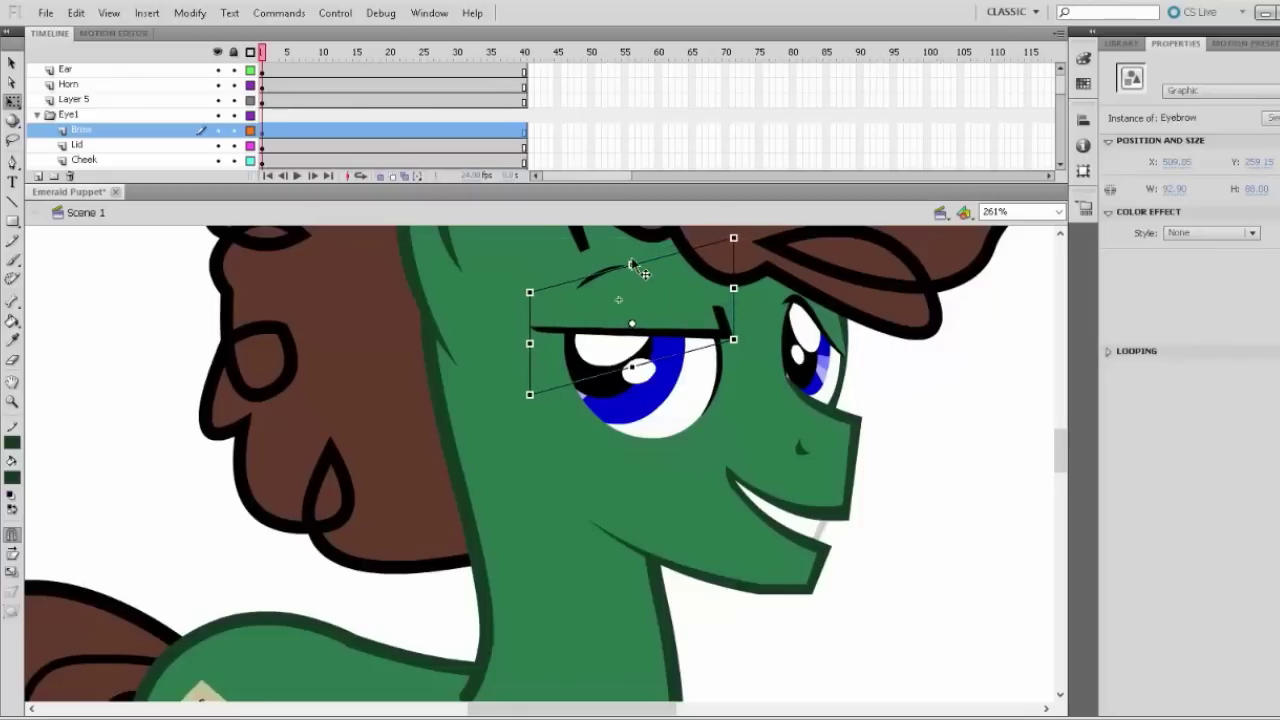
{"action": "left_click_drag", "start_coordinate": [632, 262], "coordinate": [631, 251]}
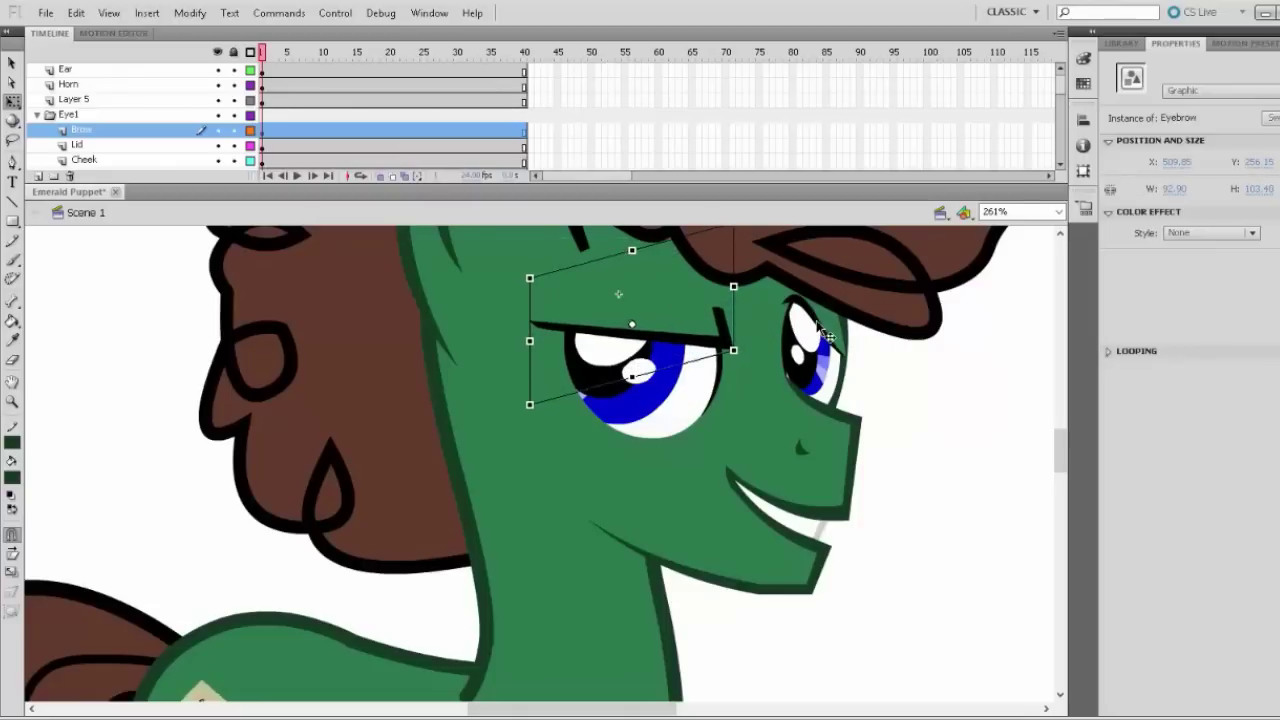
Check the far eye's brow, deselect it, and zoom back out from the face close-up
{"action": "left_click", "coordinate": [816, 314]}
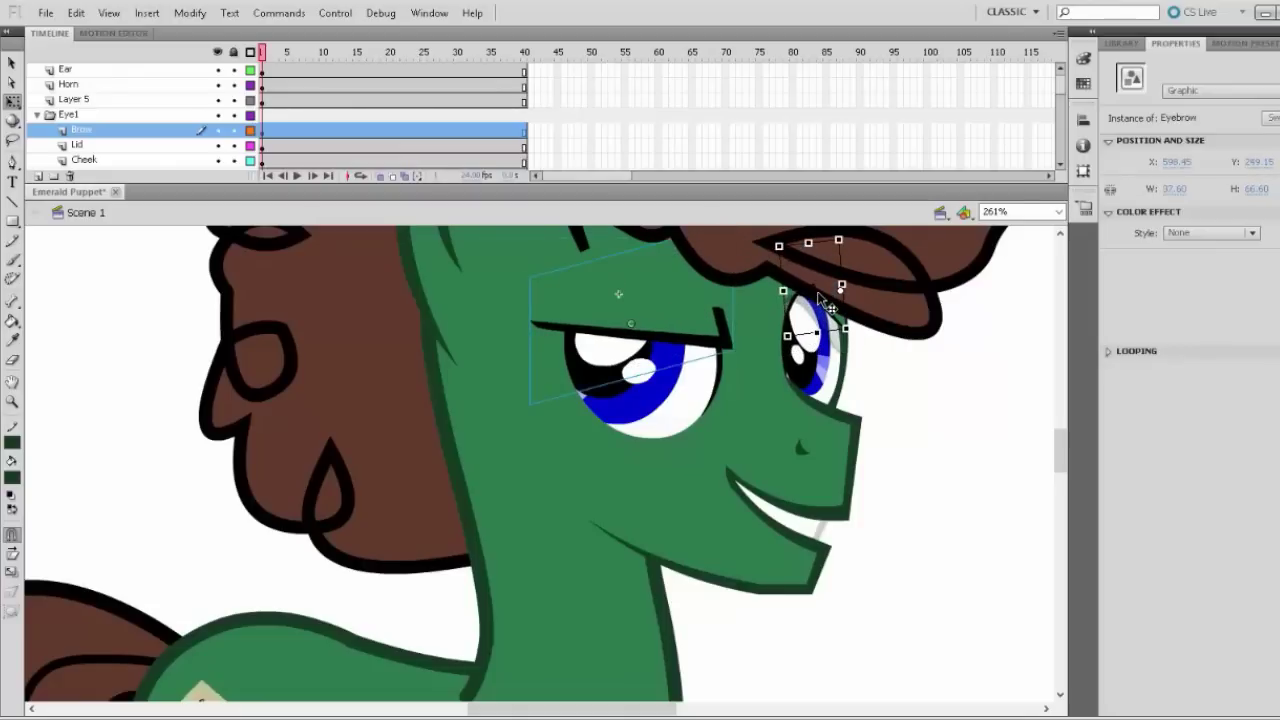
{"action": "left_click", "coordinate": [924, 520]}
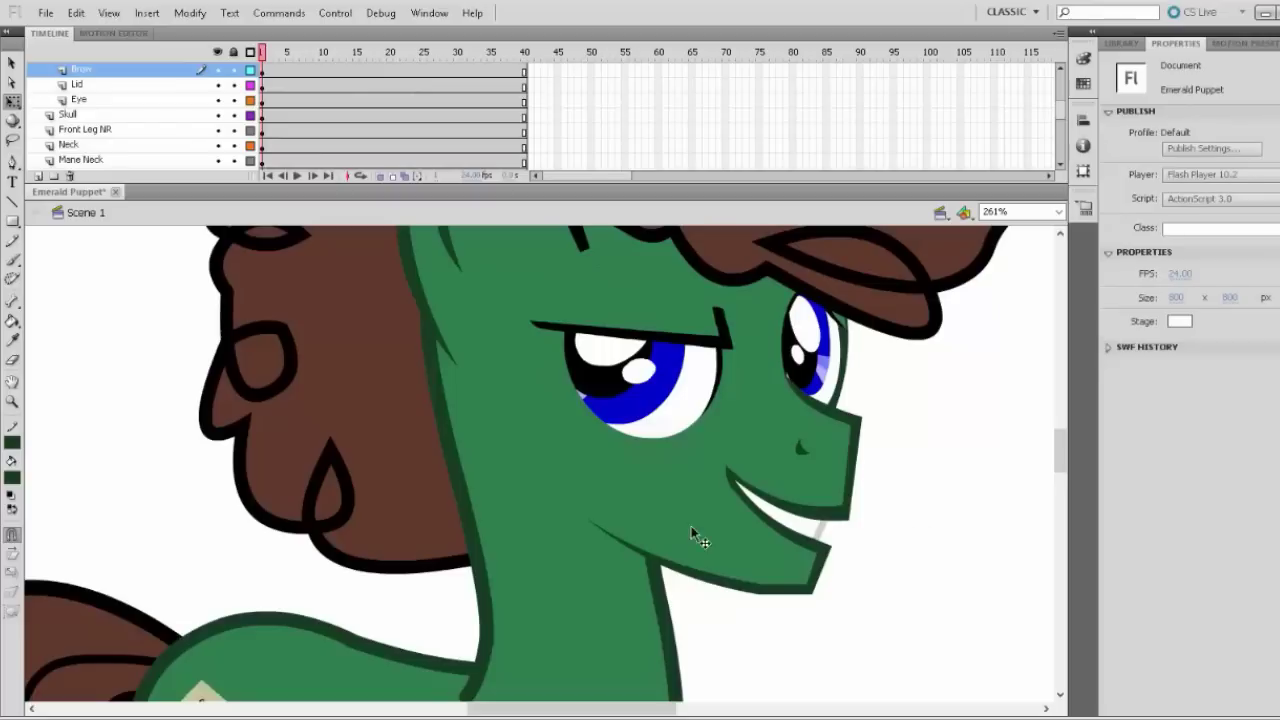
{"action": "left_click", "coordinate": [12, 402]}
{"action": "left_click", "coordinate": [560, 555], "text": "alt"}
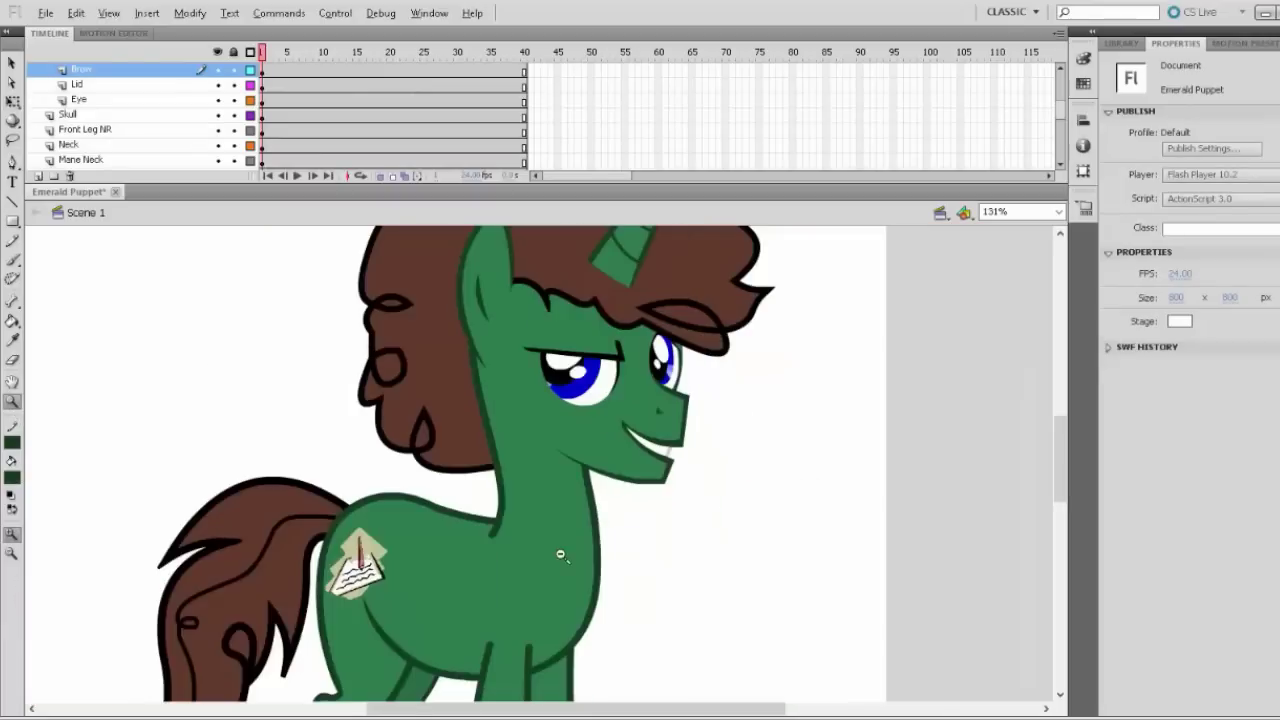
Select all head parts and rotate them back around a pivot at the neck base
{"action": "left_click", "coordinate": [446, 519], "text": "alt"}
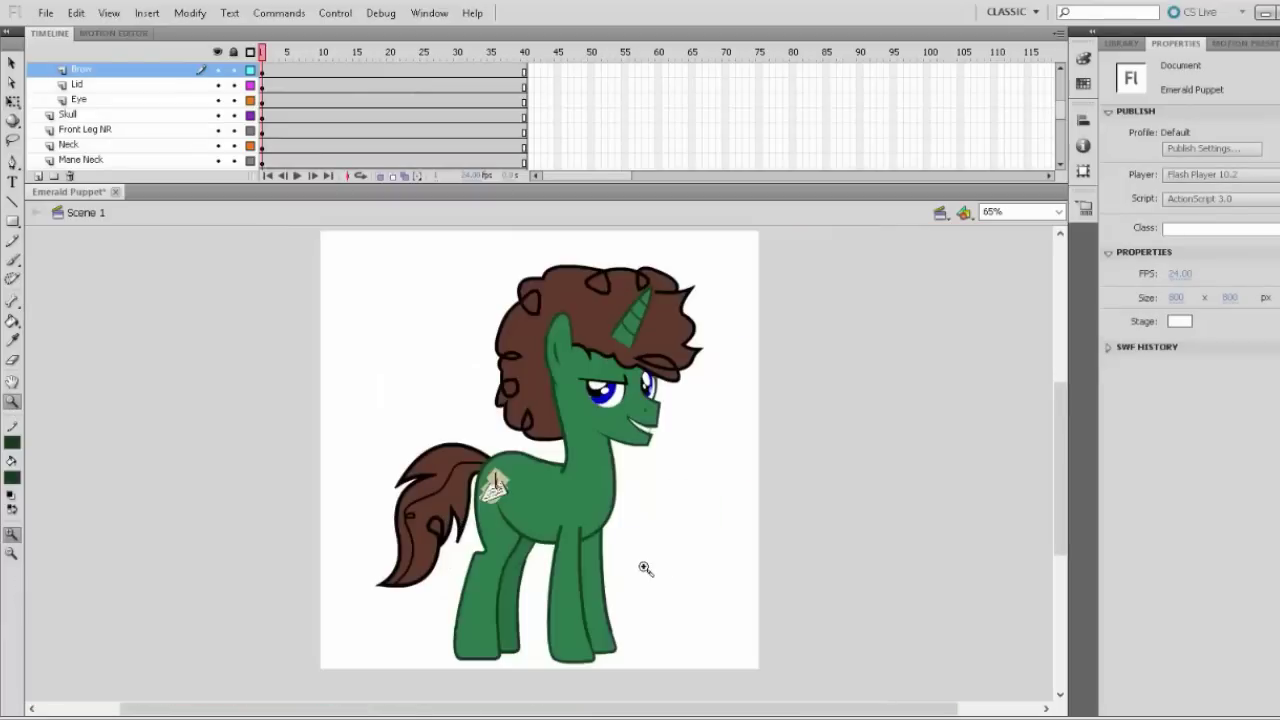
{"action": "left_click", "coordinate": [12, 64]}
{"action": "left_click_drag", "start_coordinate": [476, 255], "coordinate": [701, 433]}
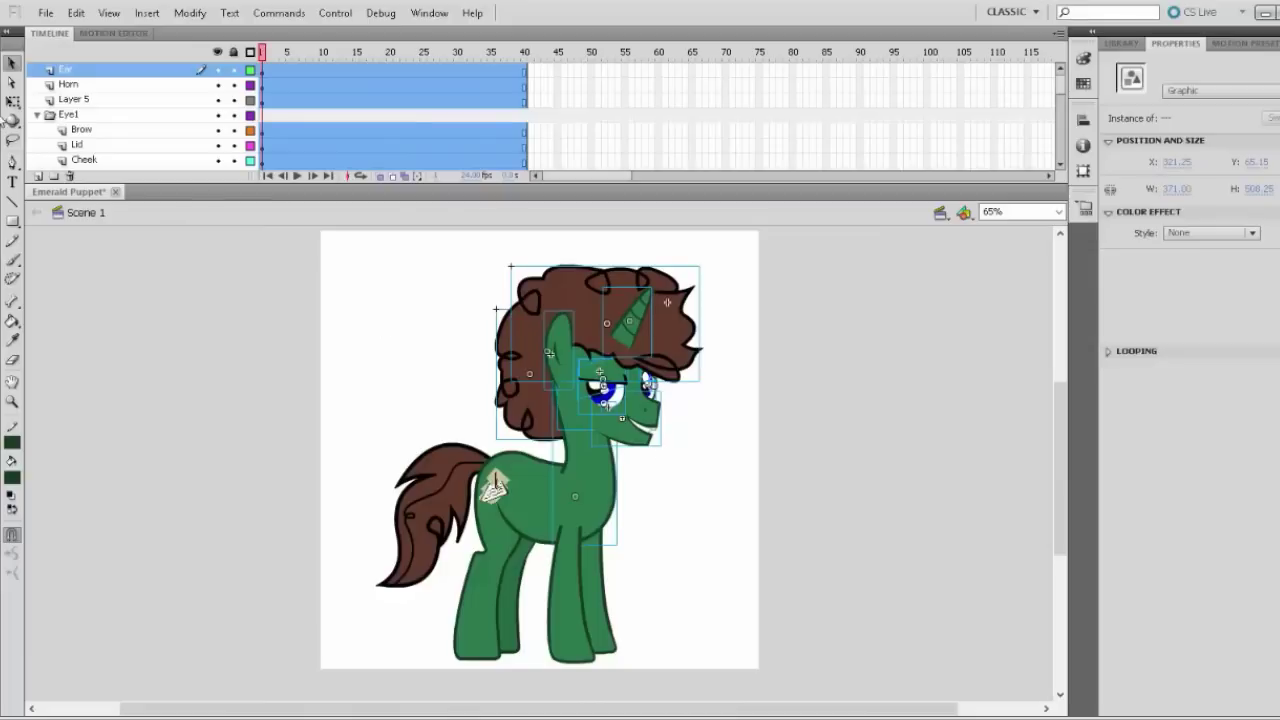
{"action": "left_click", "coordinate": [12, 101]}
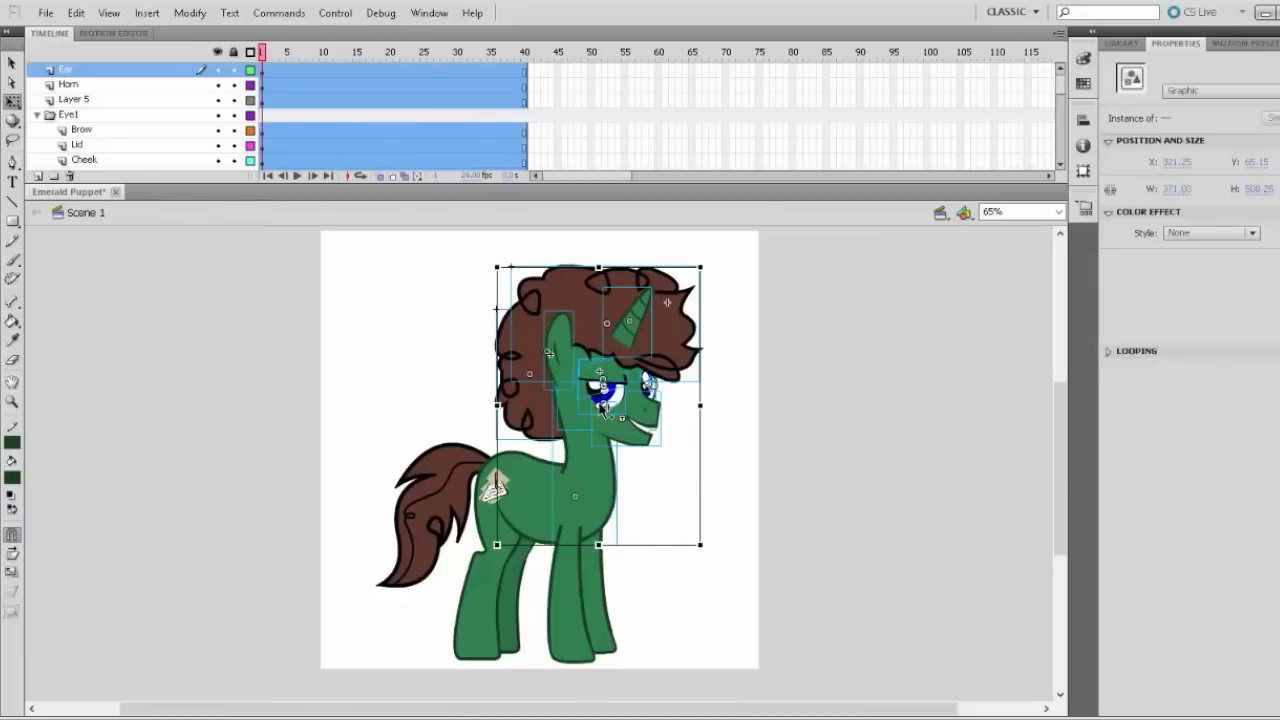
{"action": "left_click_drag", "start_coordinate": [601, 406], "coordinate": [574, 535]}
{"action": "left_click_drag", "start_coordinate": [713, 262], "coordinate": [660, 246]}
{"action": "key", "text": "ctrl+z"}
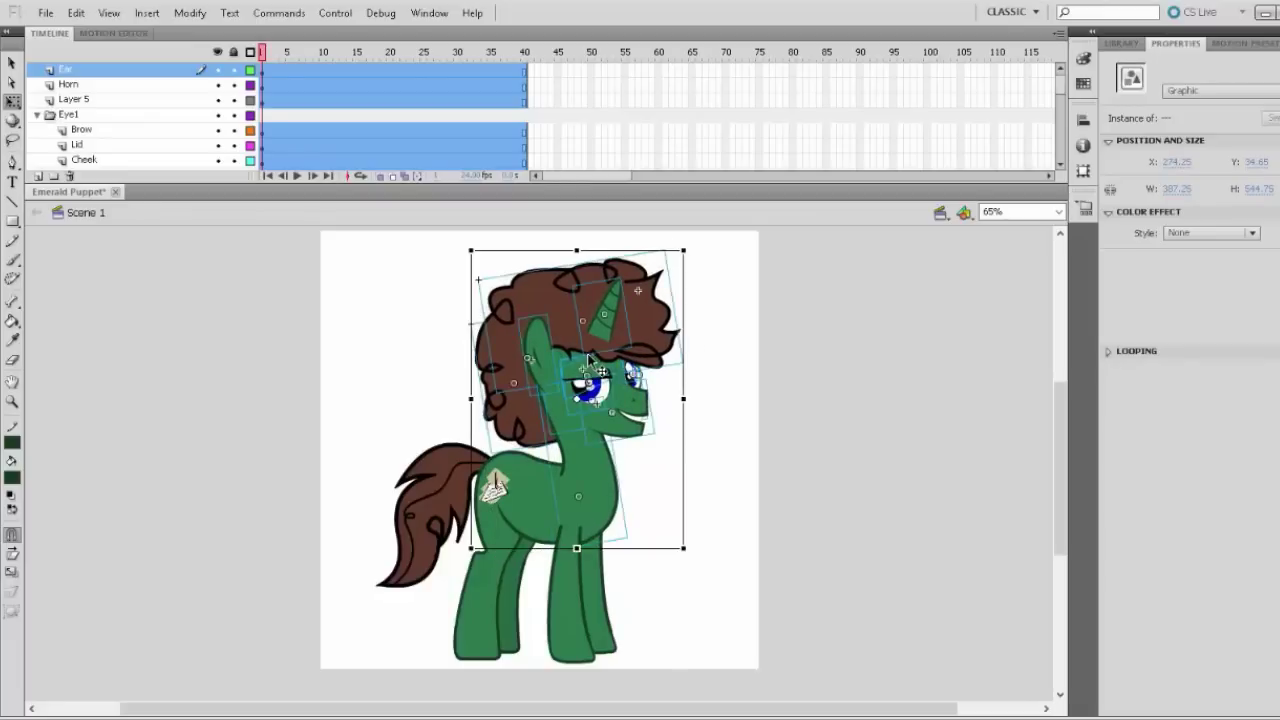
{"action": "key", "text": "ctrl+z"}
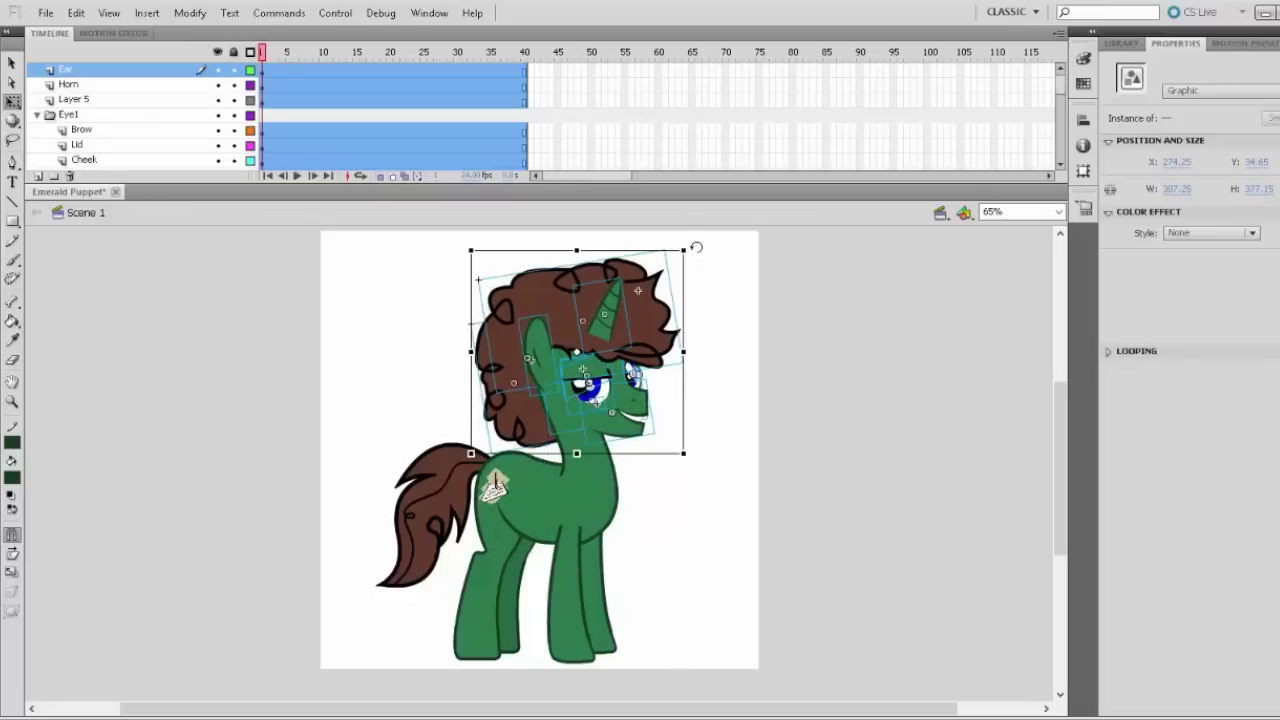
{"action": "left_click_drag", "start_coordinate": [696, 246], "coordinate": [666, 234]}
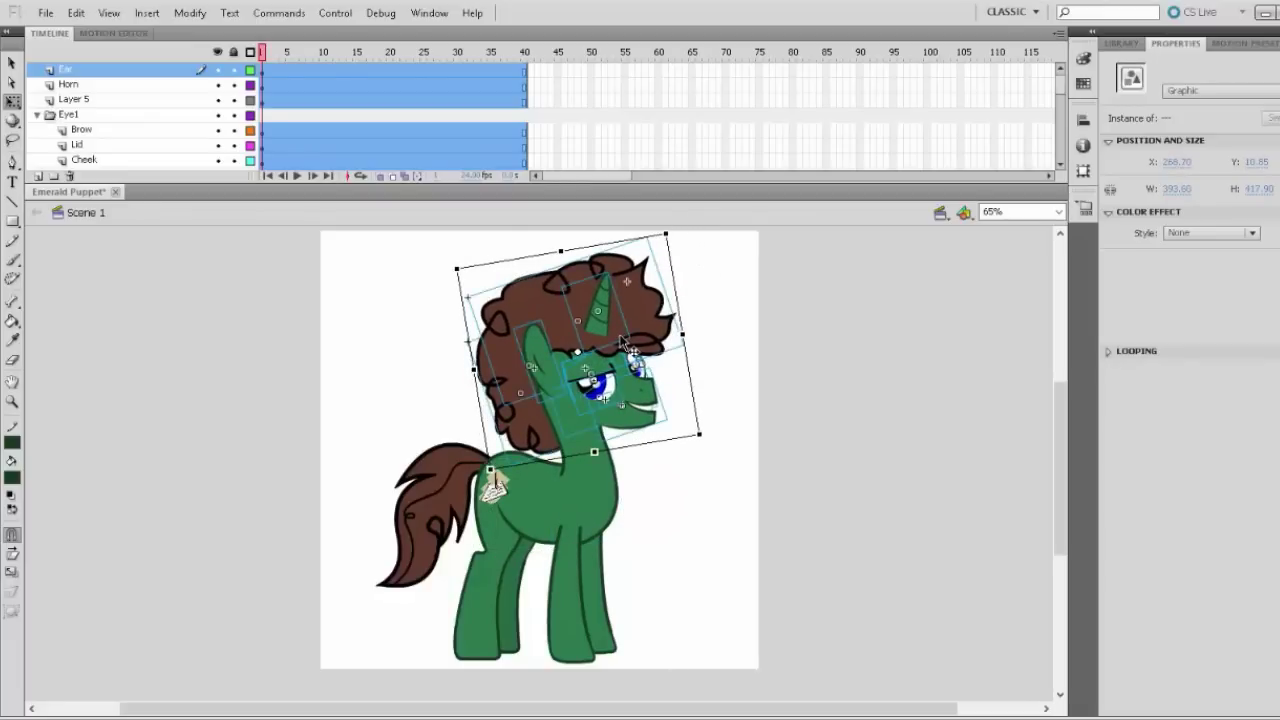
{"action": "key", "text": "ctrl+z"}
{"action": "key", "text": "ctrl+z"}
Switch the Front Leg FR symbol to its raised, bent leg frame
{"action": "left_click", "coordinate": [754, 434]}
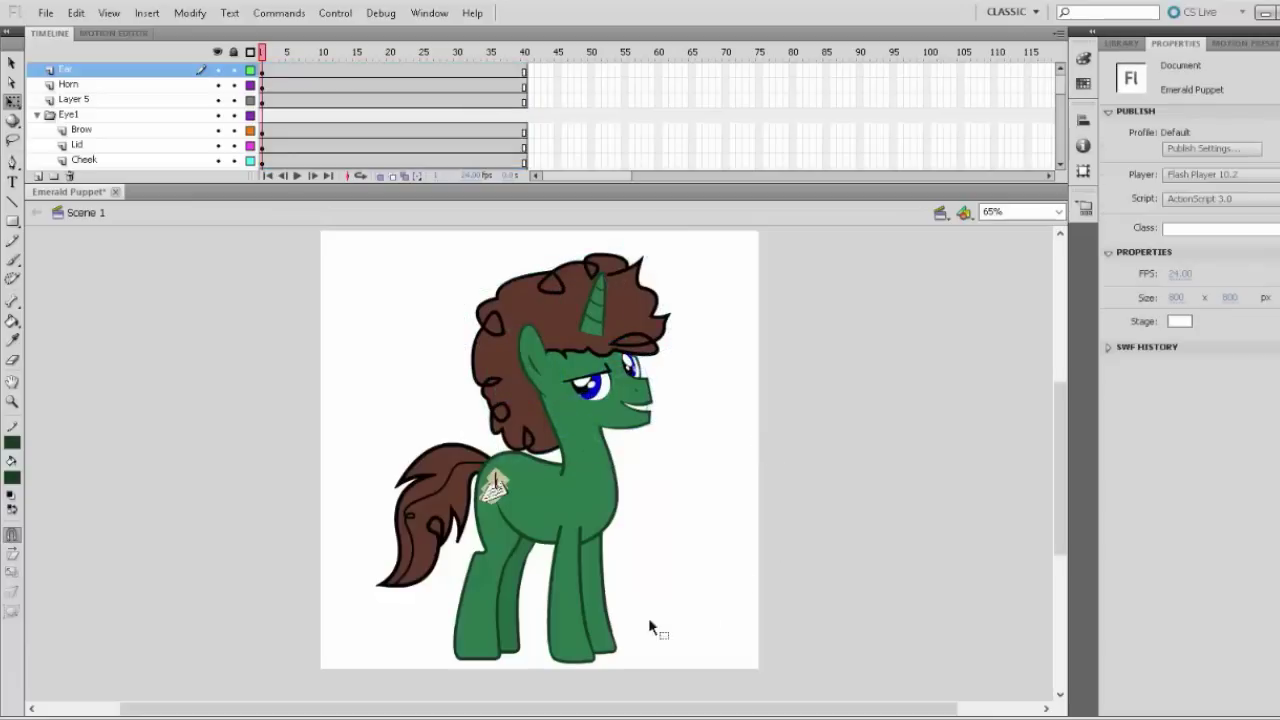
{"action": "left_click", "coordinate": [590, 610]}
{"action": "left_click", "coordinate": [277, 72]}
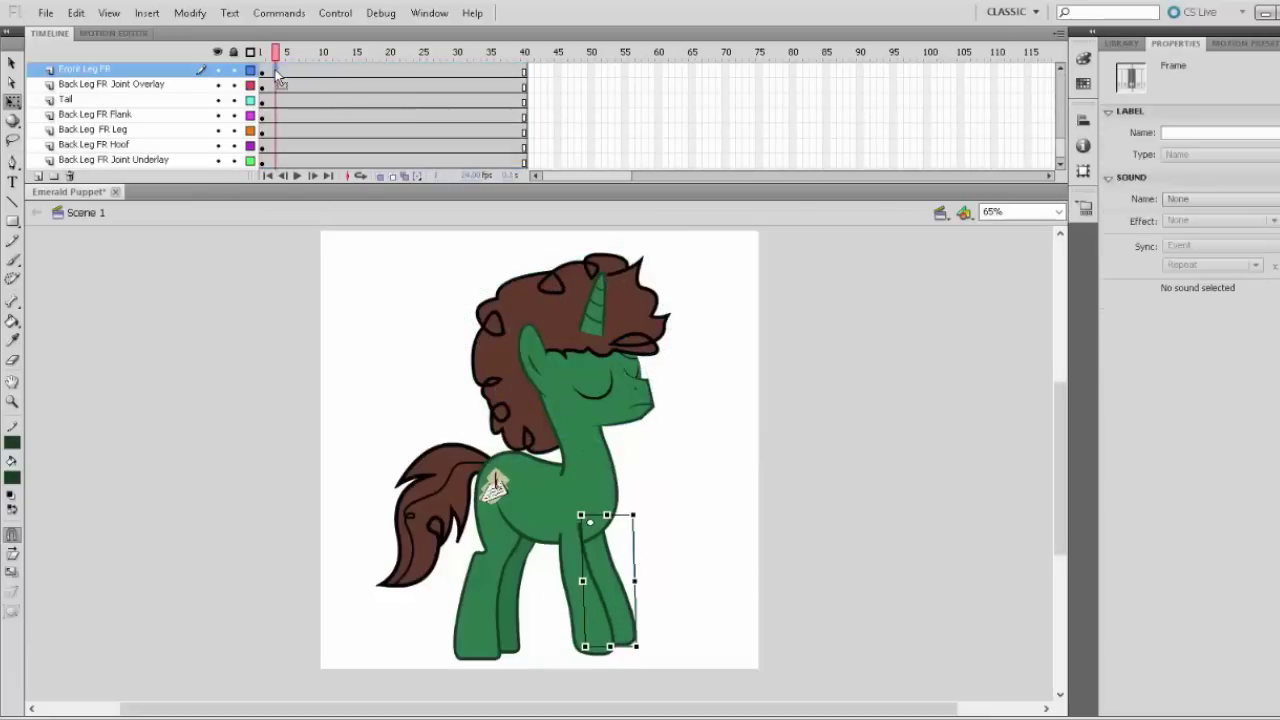
{"action": "left_click", "coordinate": [284, 72]}
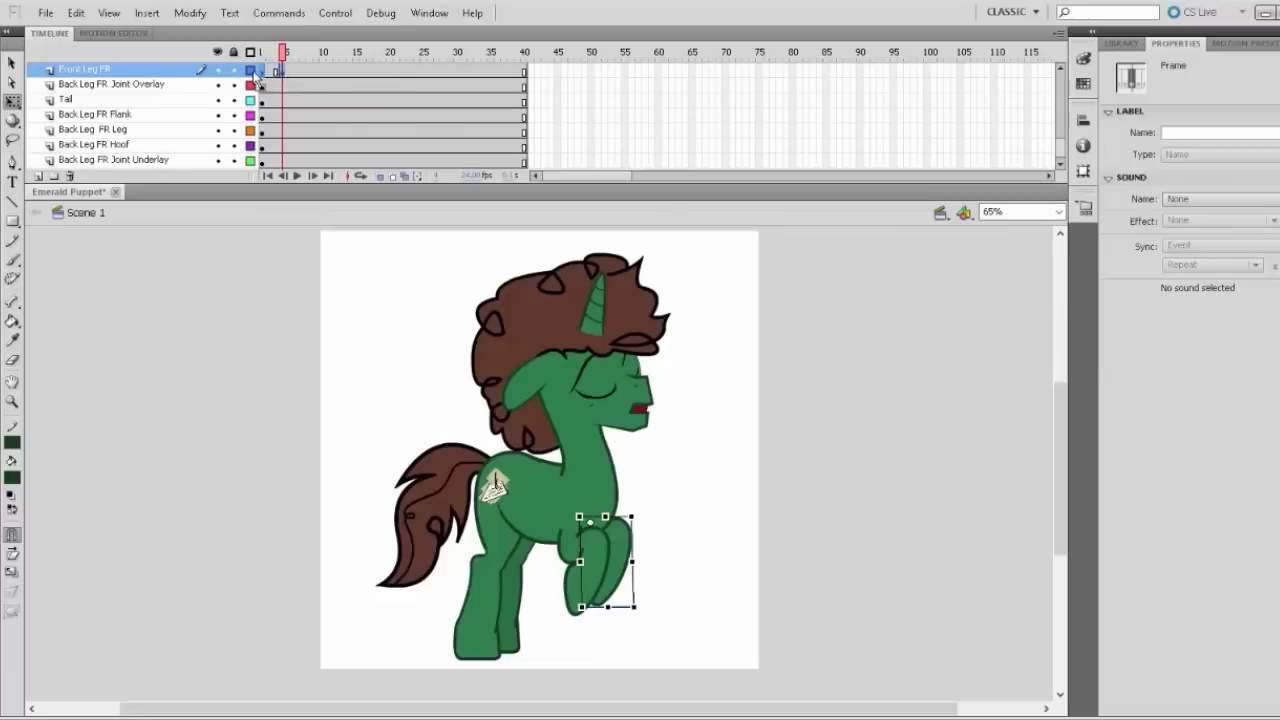
{"action": "left_click", "coordinate": [262, 72]}
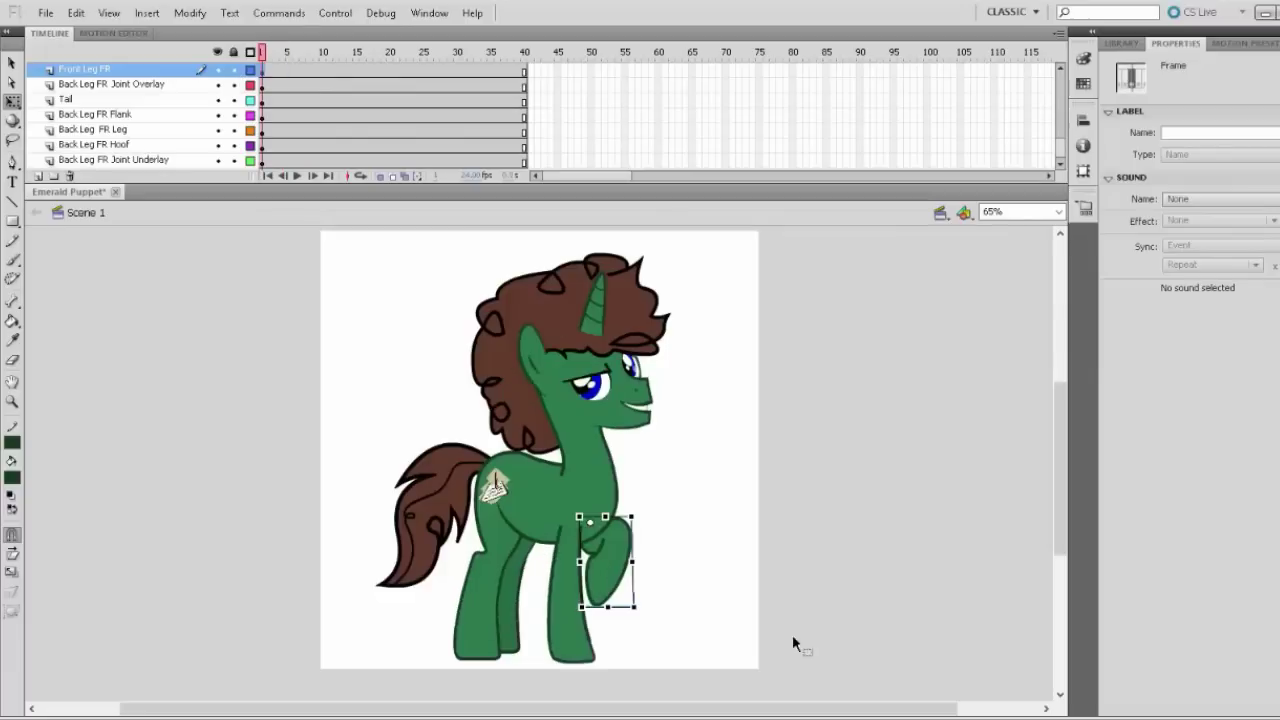
Select the Back Leg NR layers and skew the near back leg so its hoof reaches backward
{"action": "left_click", "coordinate": [495, 624]}
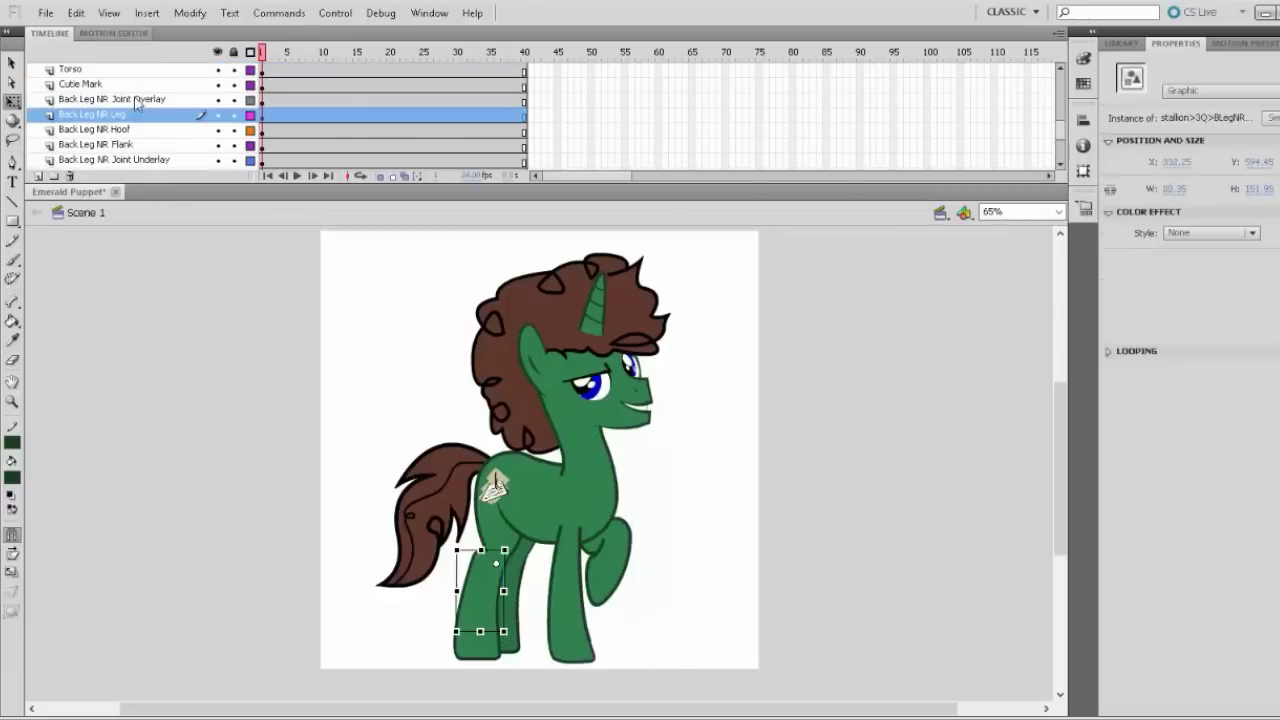
{"action": "left_click", "coordinate": [128, 86]}
{"action": "left_click", "coordinate": [127, 161], "text": "shift"}
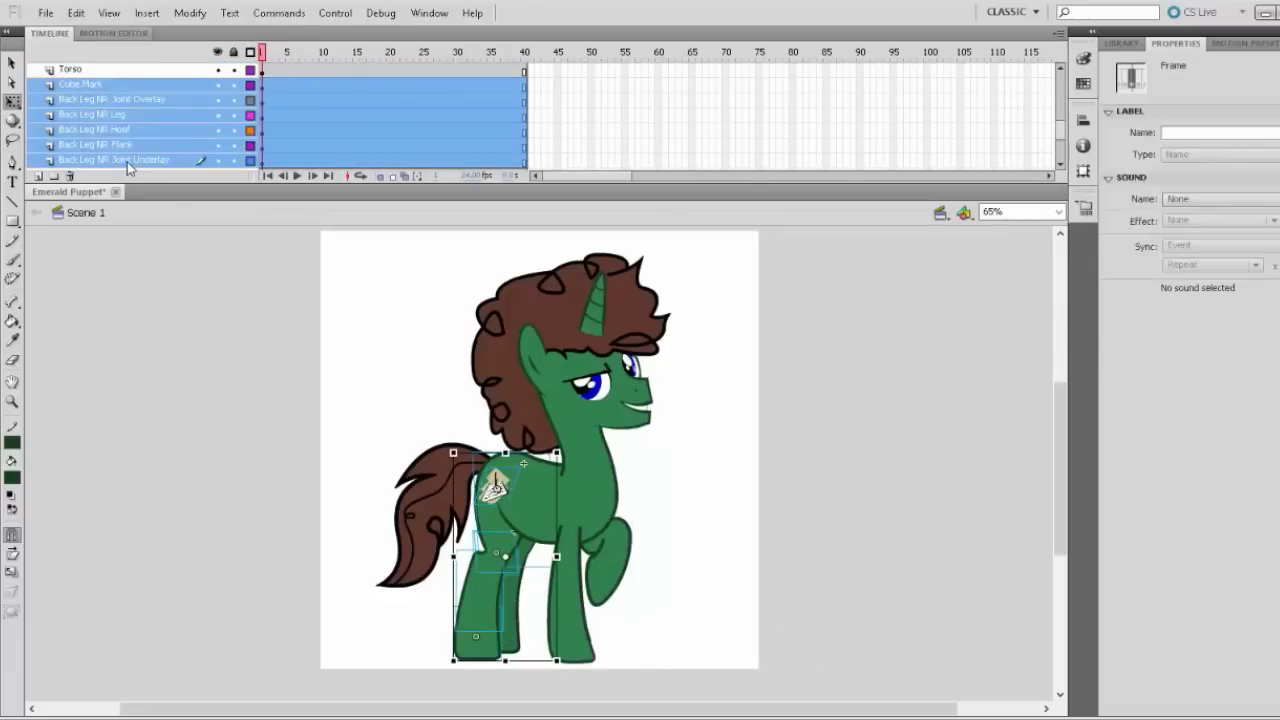
{"action": "left_click", "coordinate": [508, 562]}
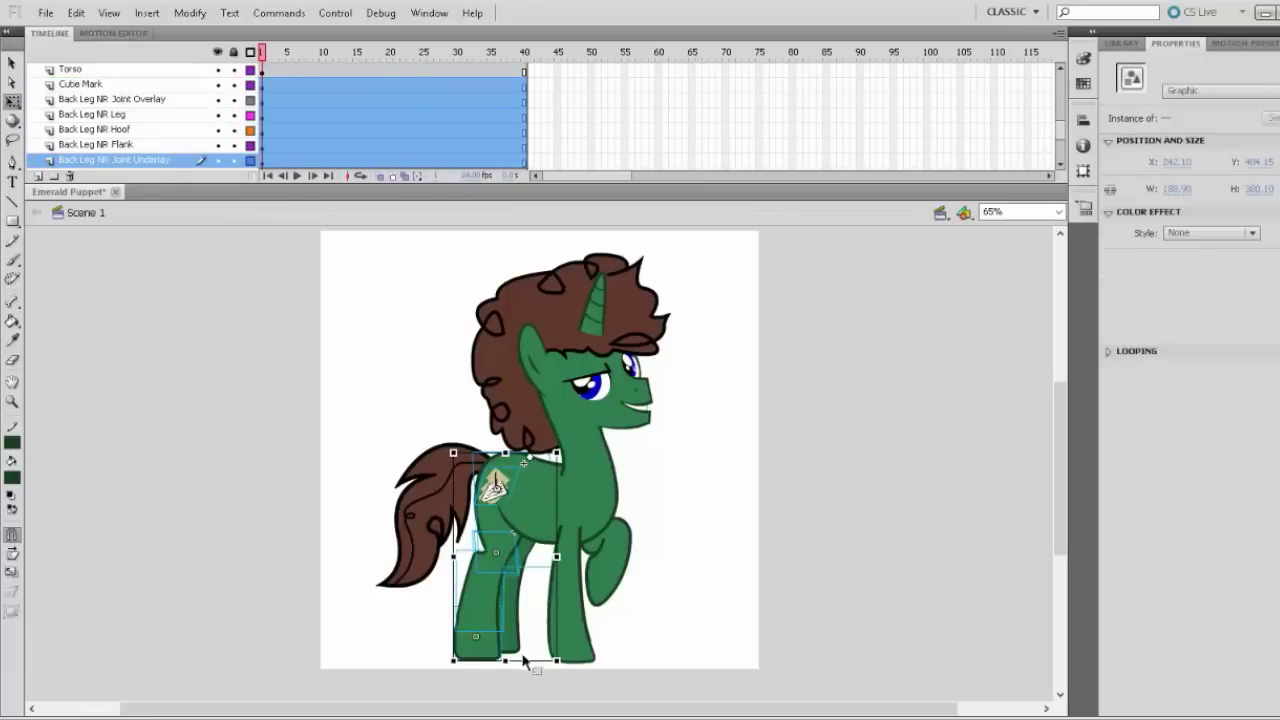
{"action": "left_click_drag", "start_coordinate": [527, 662], "coordinate": [460, 653]}
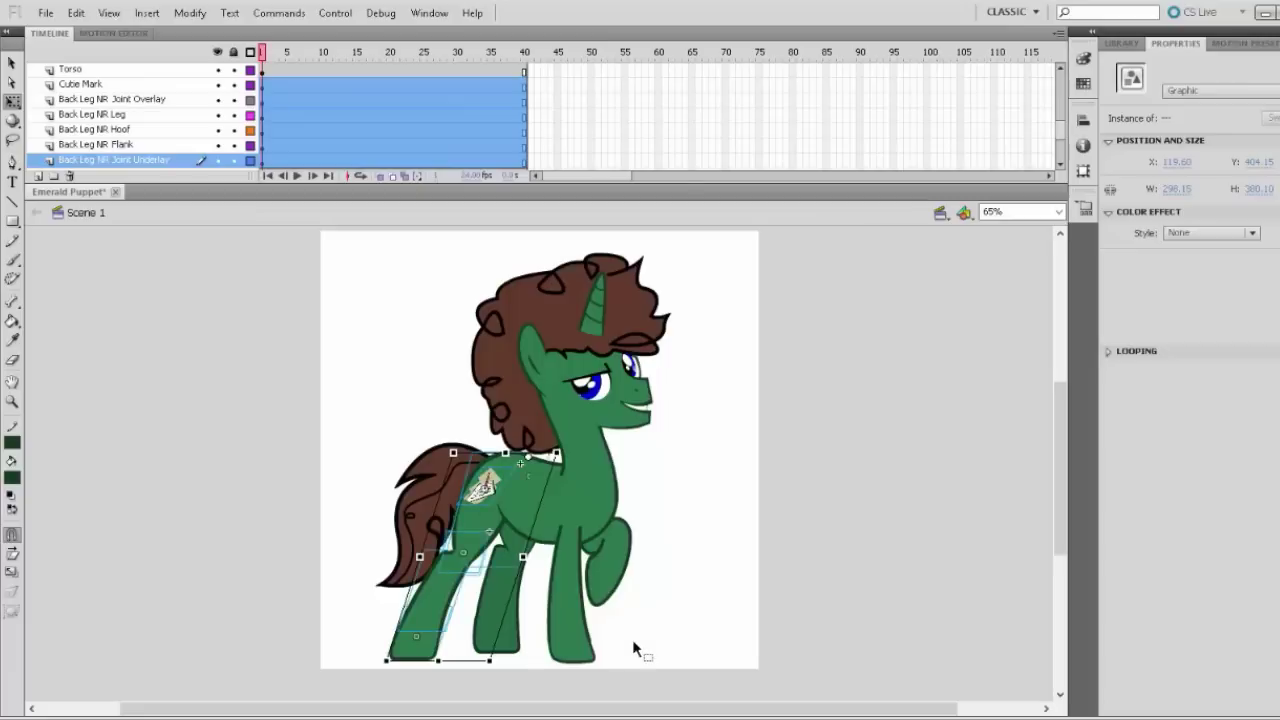
{"action": "left_click", "coordinate": [706, 624]}
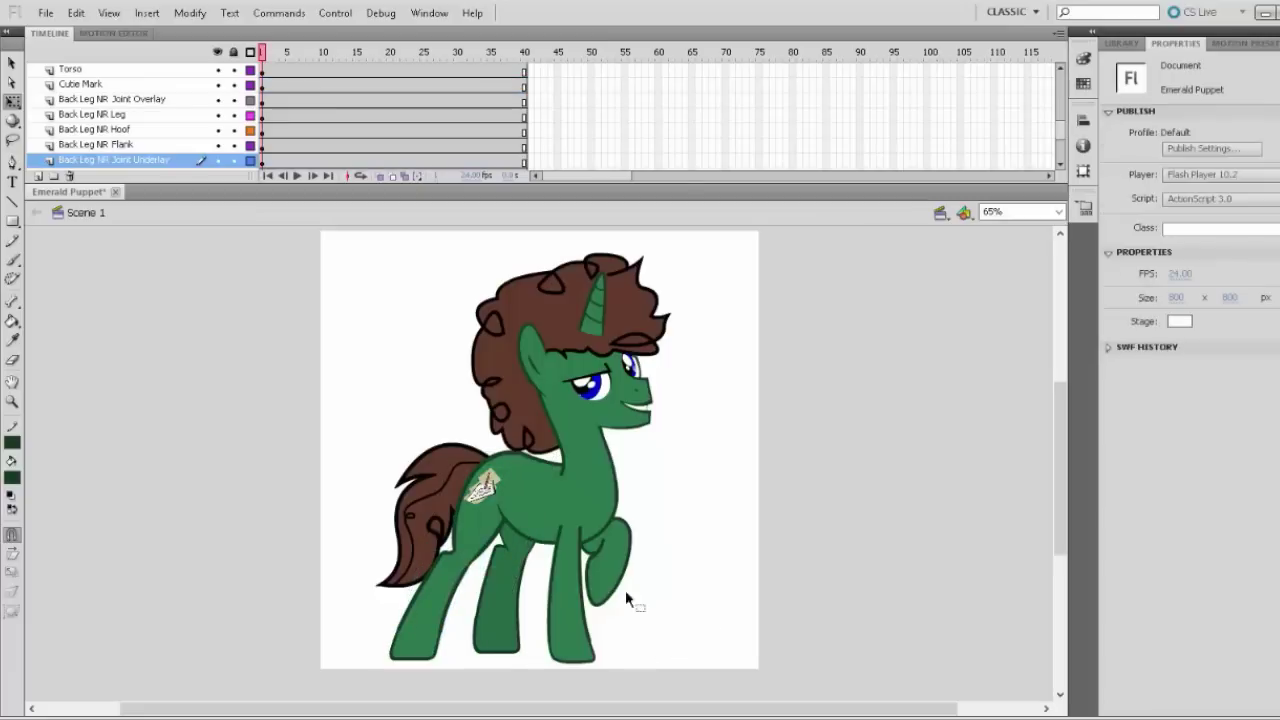
Move the Tail's pivot to its base and rotate the tail upward to stream behind the pony
{"action": "left_click", "coordinate": [458, 532]}
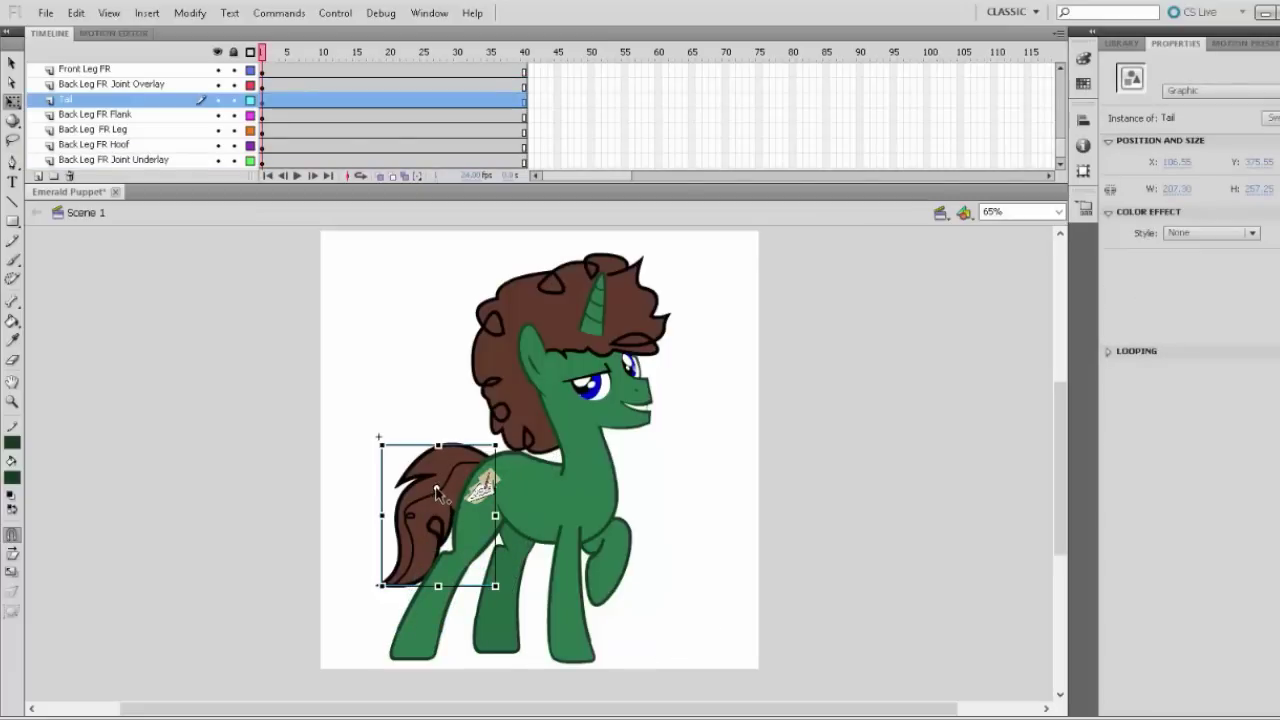
{"action": "left_click_drag", "start_coordinate": [436, 490], "coordinate": [485, 466]}
{"action": "left_click_drag", "start_coordinate": [507, 590], "coordinate": [447, 566]}
{"action": "left_click", "coordinate": [692, 560]}
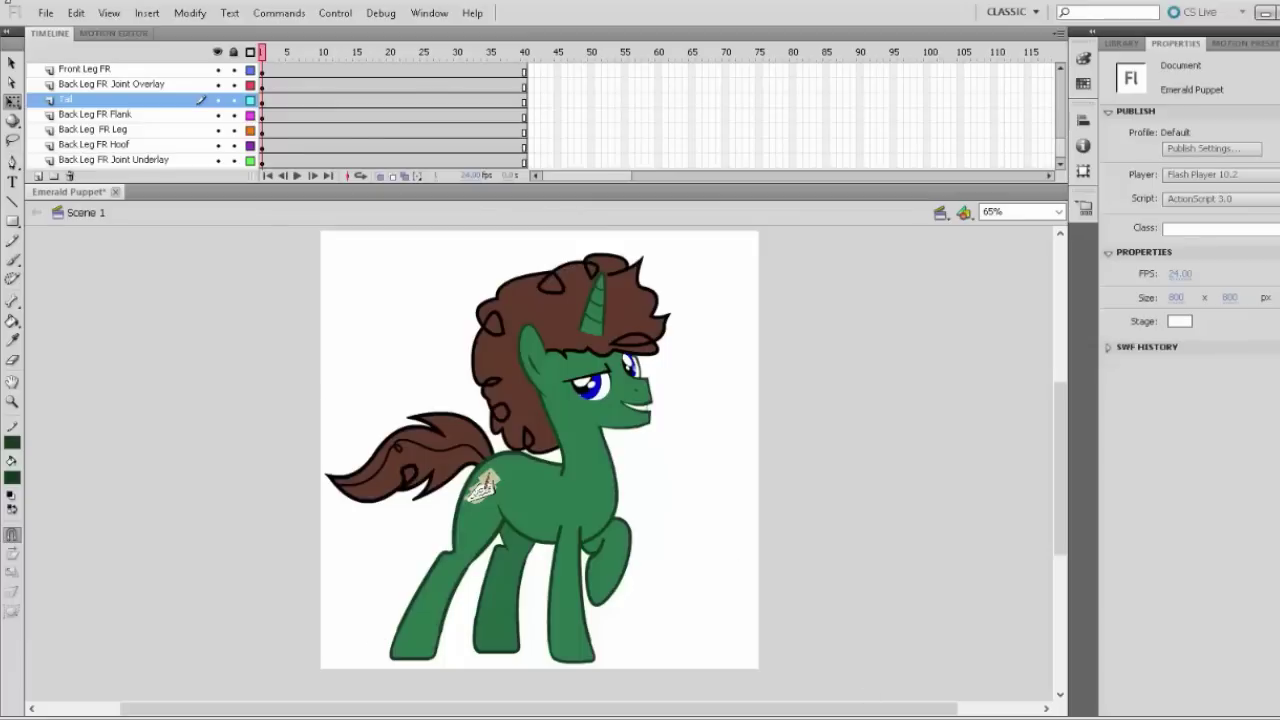
Export the posed stage as an image using File > Export > Export Image
{"action": "left_click", "coordinate": [46, 15]}
{"action": "mouse_move", "coordinate": [236, 288]}
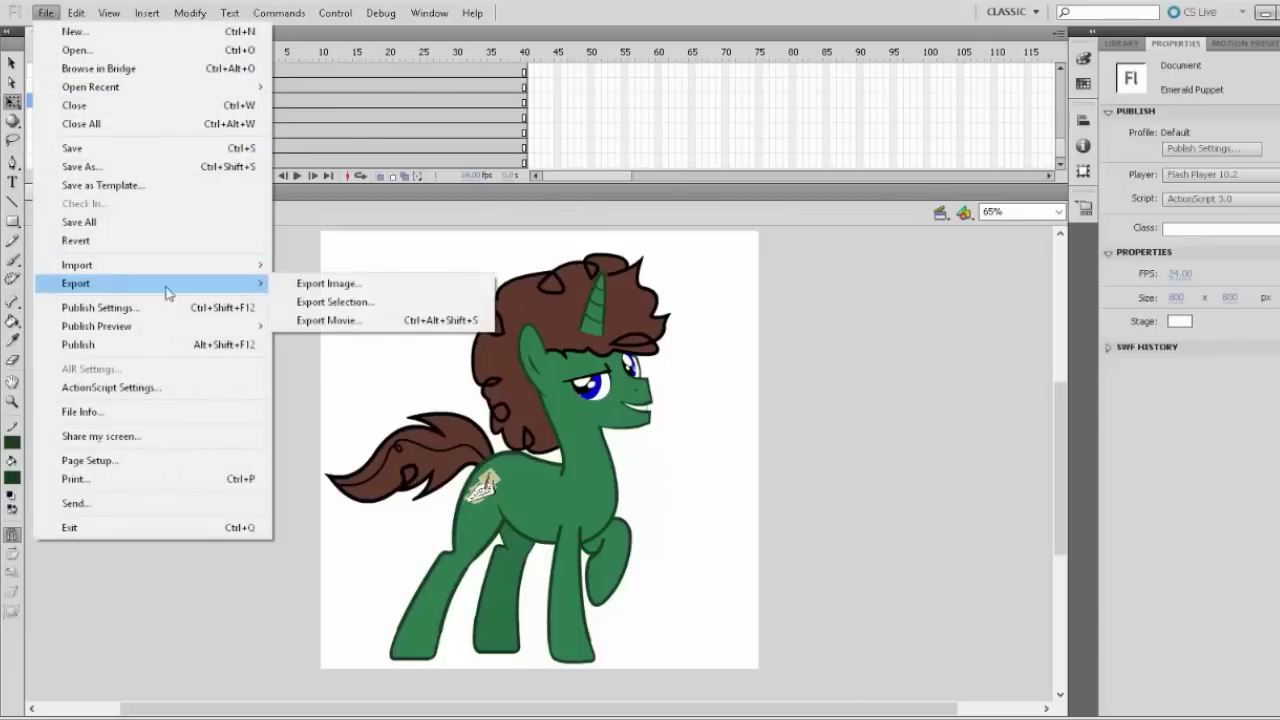
{"action": "left_click", "coordinate": [884, 512]}
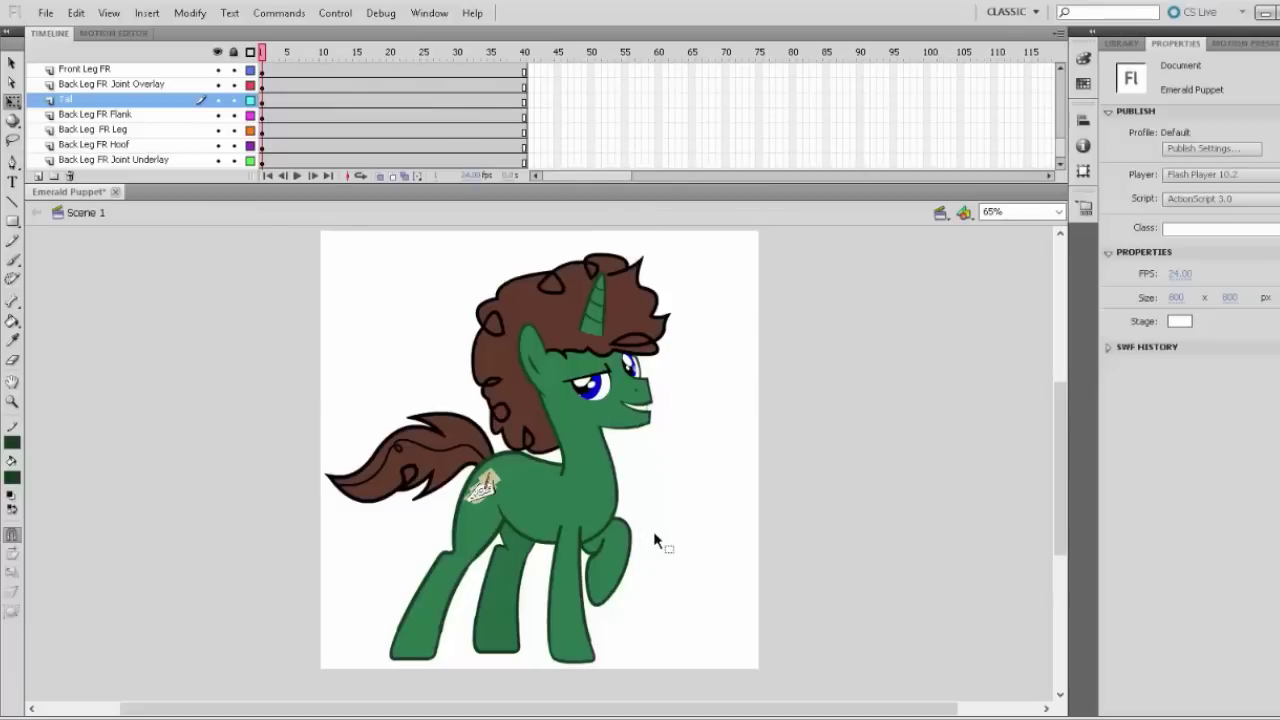
Revert the document to its last saved version, discarding the puppet's posing
{"action": "left_click", "coordinate": [45, 12]}
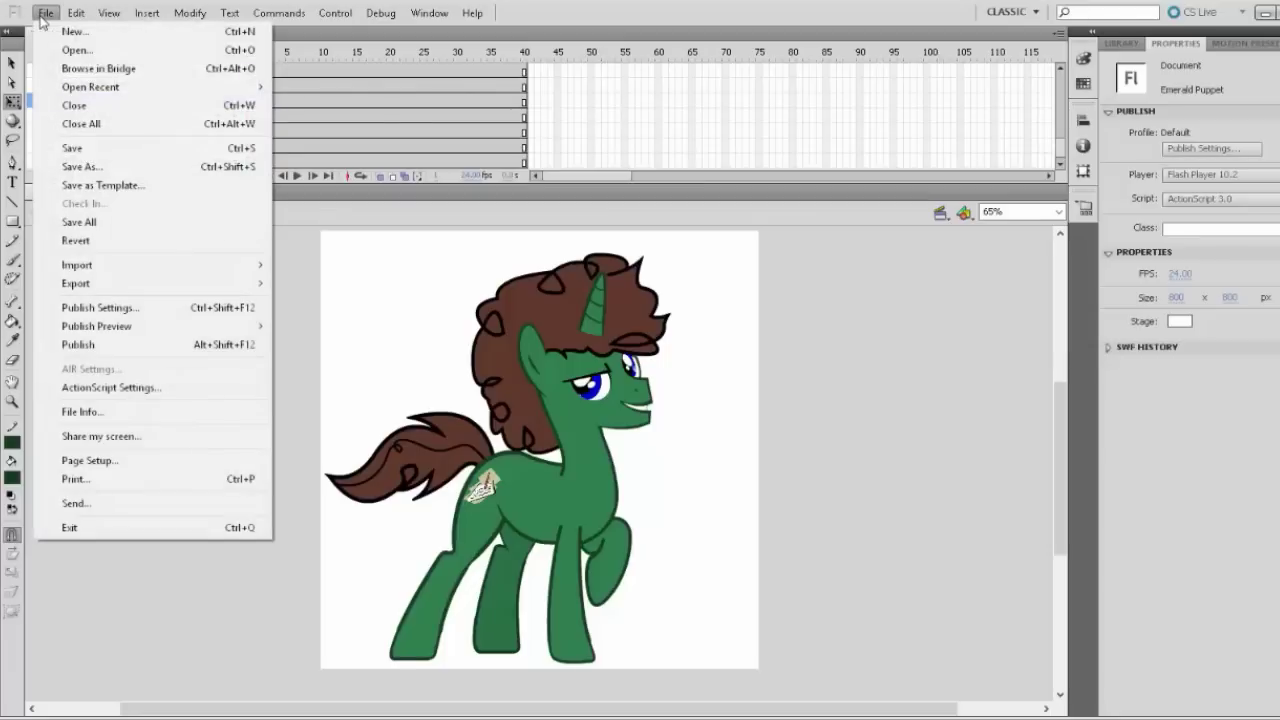
{"action": "left_click", "coordinate": [75, 241]}
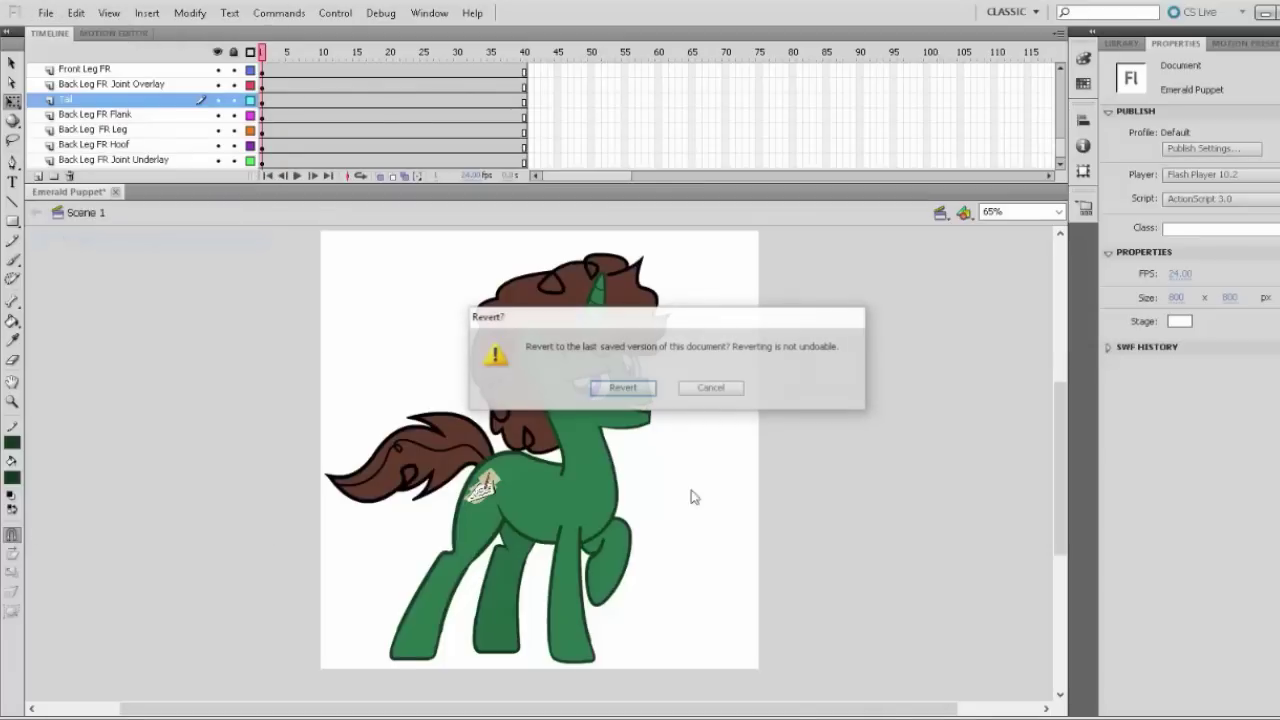
{"action": "left_click", "coordinate": [623, 386]}
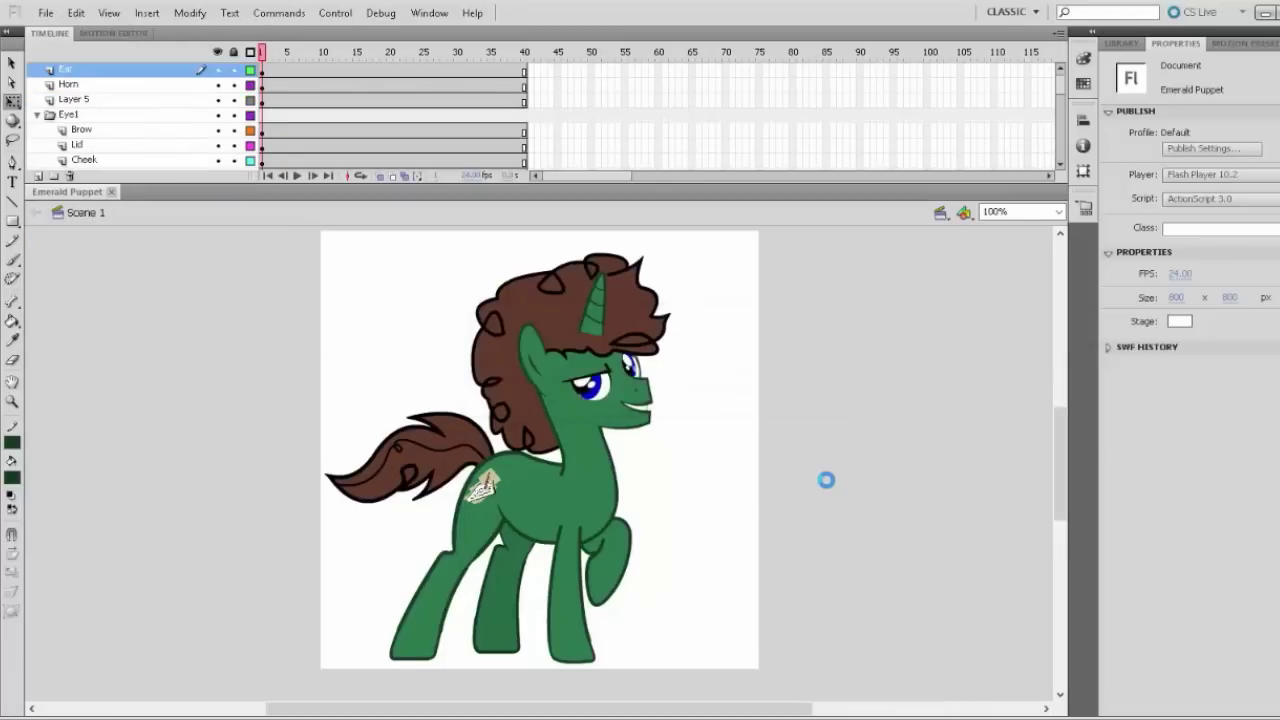
Zoom the stage so the whole pony is framed in view
{"action": "left_click", "coordinate": [12, 401]}
{"action": "left_click", "coordinate": [415, 407], "text": "alt"}
{"action": "left_click_drag", "start_coordinate": [325, 268], "coordinate": [646, 586]}
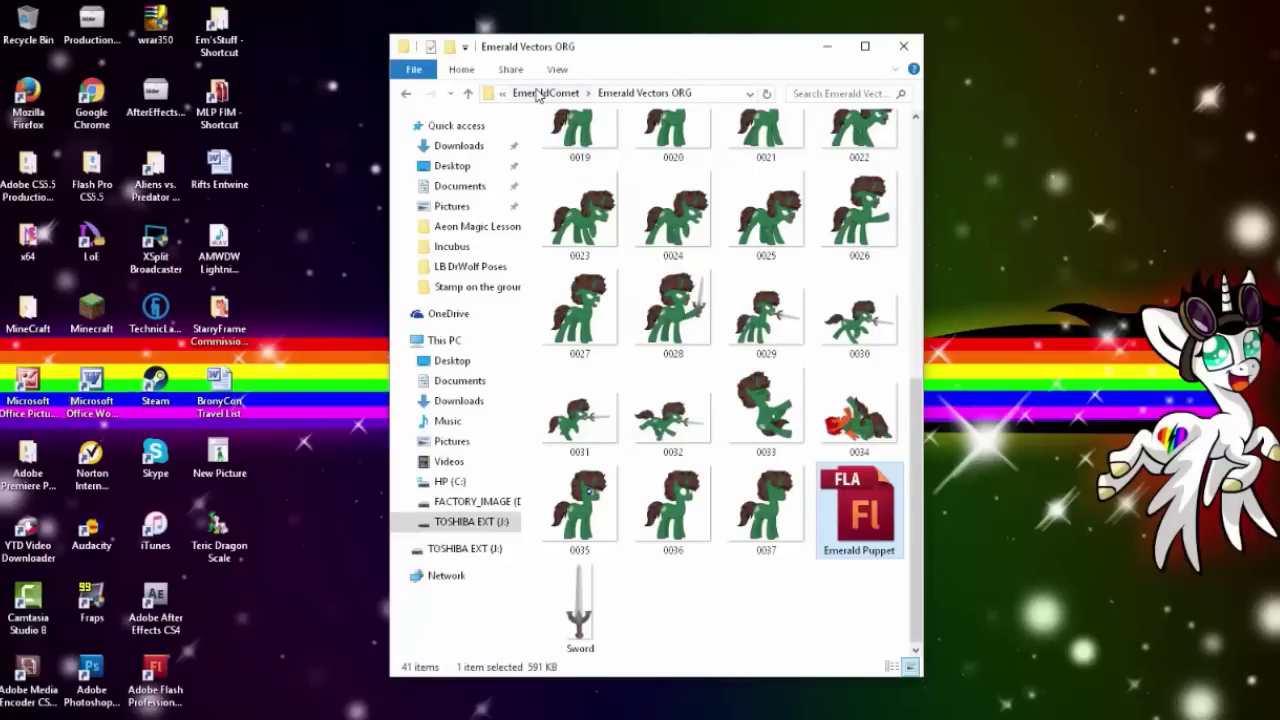
Go up through EmeraldComet to Ze Guest Poses and enter the Keyframe OC folder
{"action": "left_click", "coordinate": [537, 94]}
{"action": "left_click", "coordinate": [537, 95]}
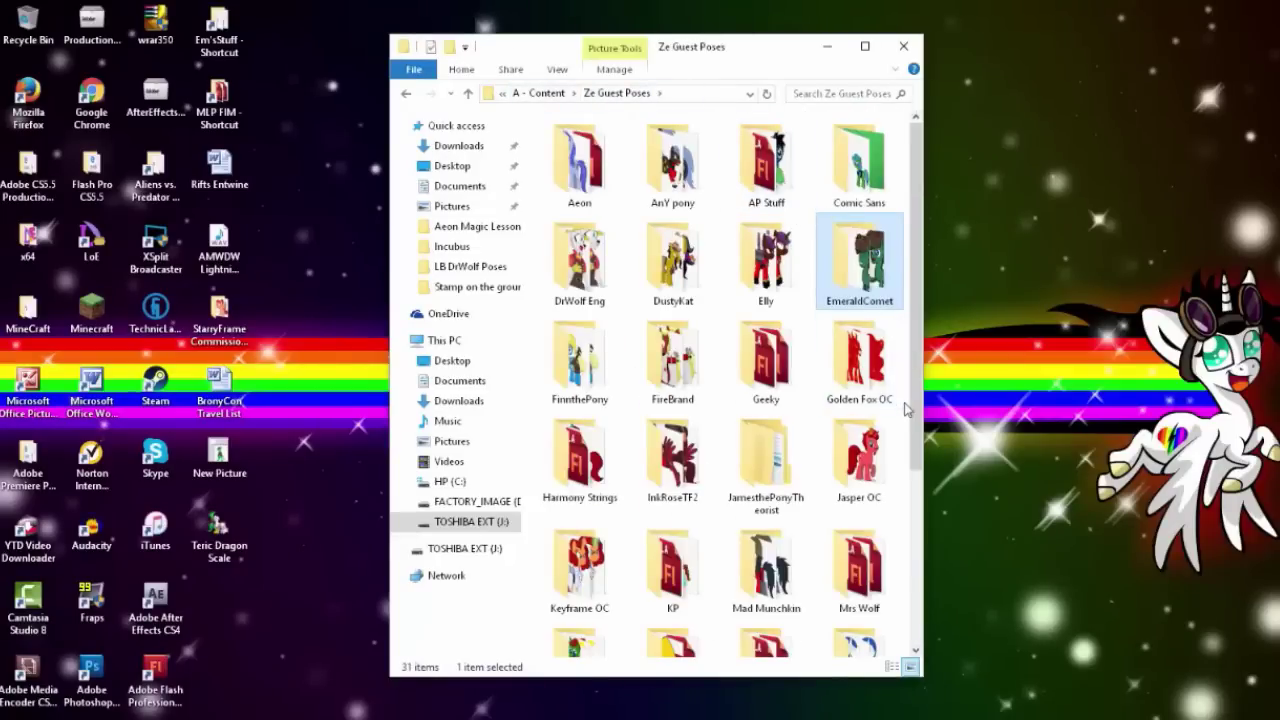
{"action": "double_click", "coordinate": [590, 575]}
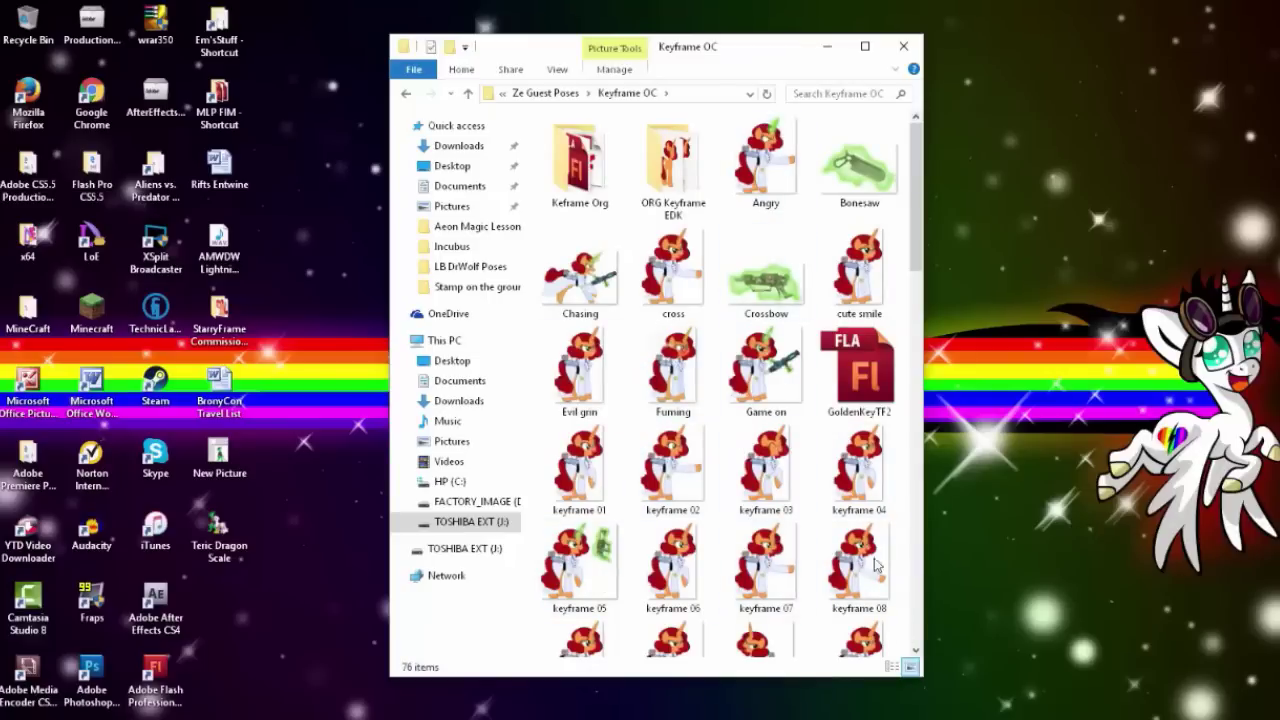
Browse the ORG Keyframe EDK frames, then return up to Keyframe OC
{"action": "left_click", "coordinate": [668, 172]}
{"action": "double_click", "coordinate": [668, 172]}
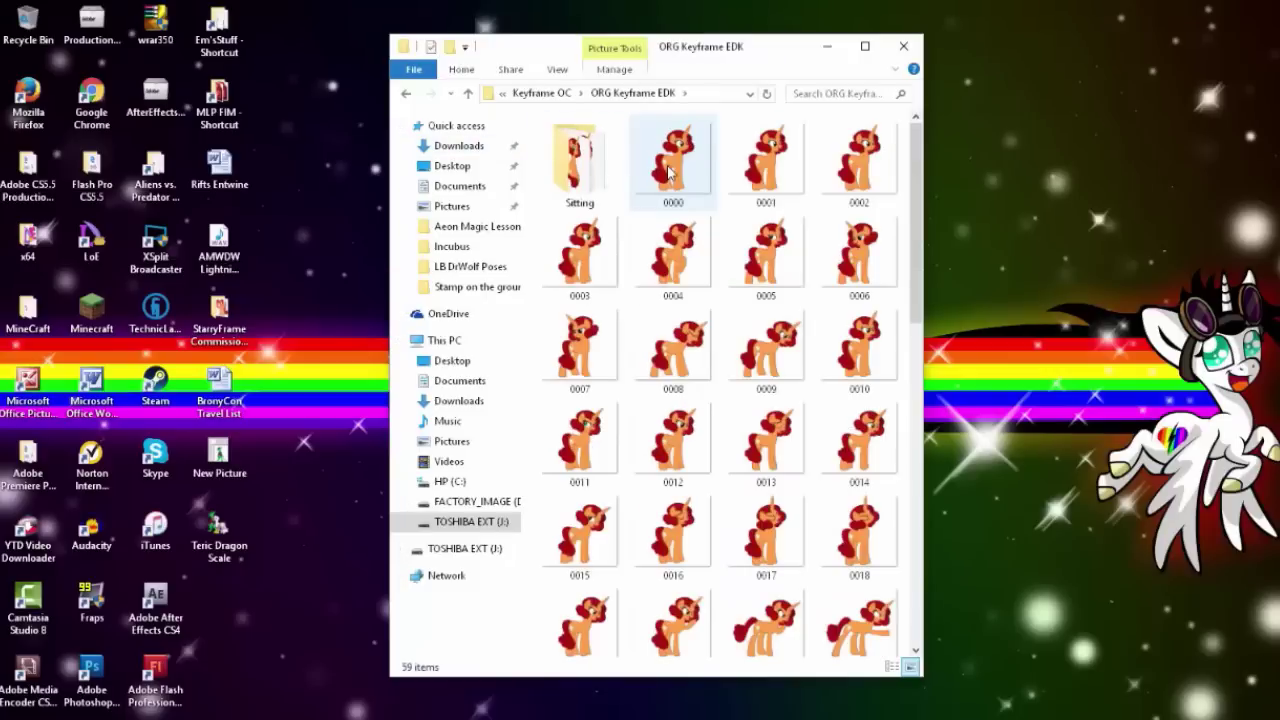
{"action": "scroll", "coordinate": [762, 305], "scroll_direction": "down", "scroll_amount": 10}
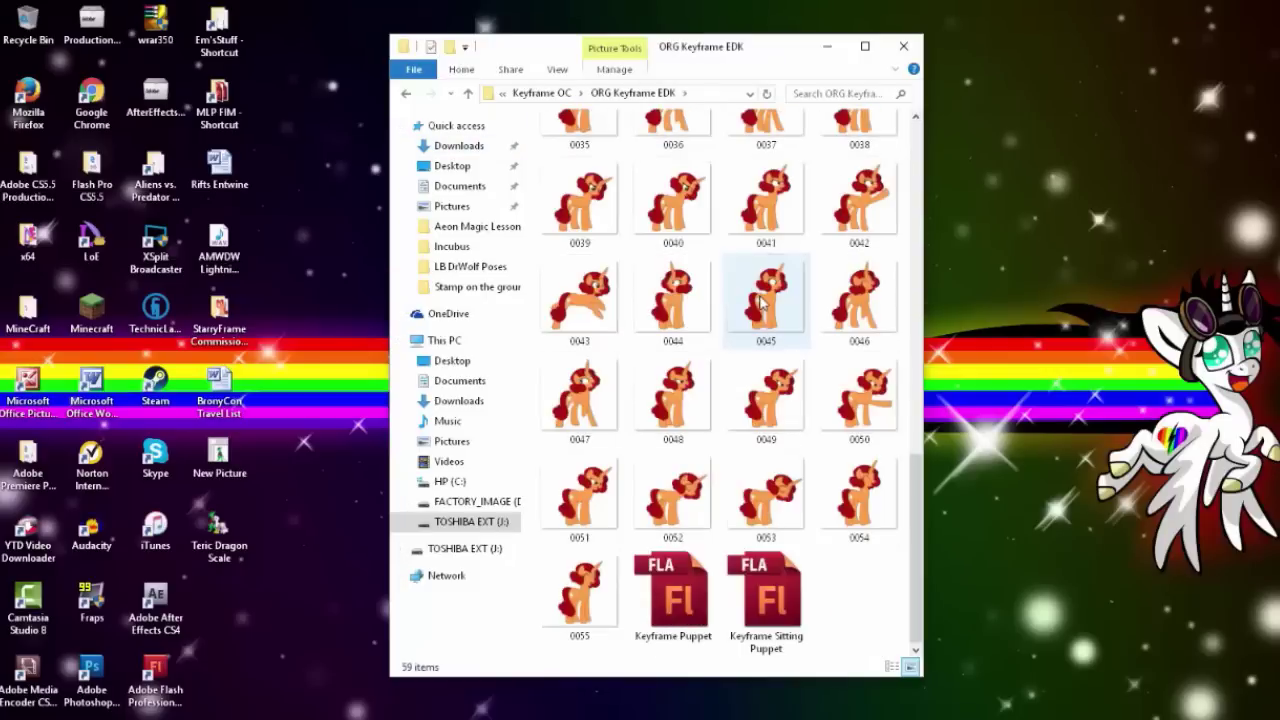
{"action": "scroll", "coordinate": [850, 580], "scroll_direction": "up", "scroll_amount": 10}
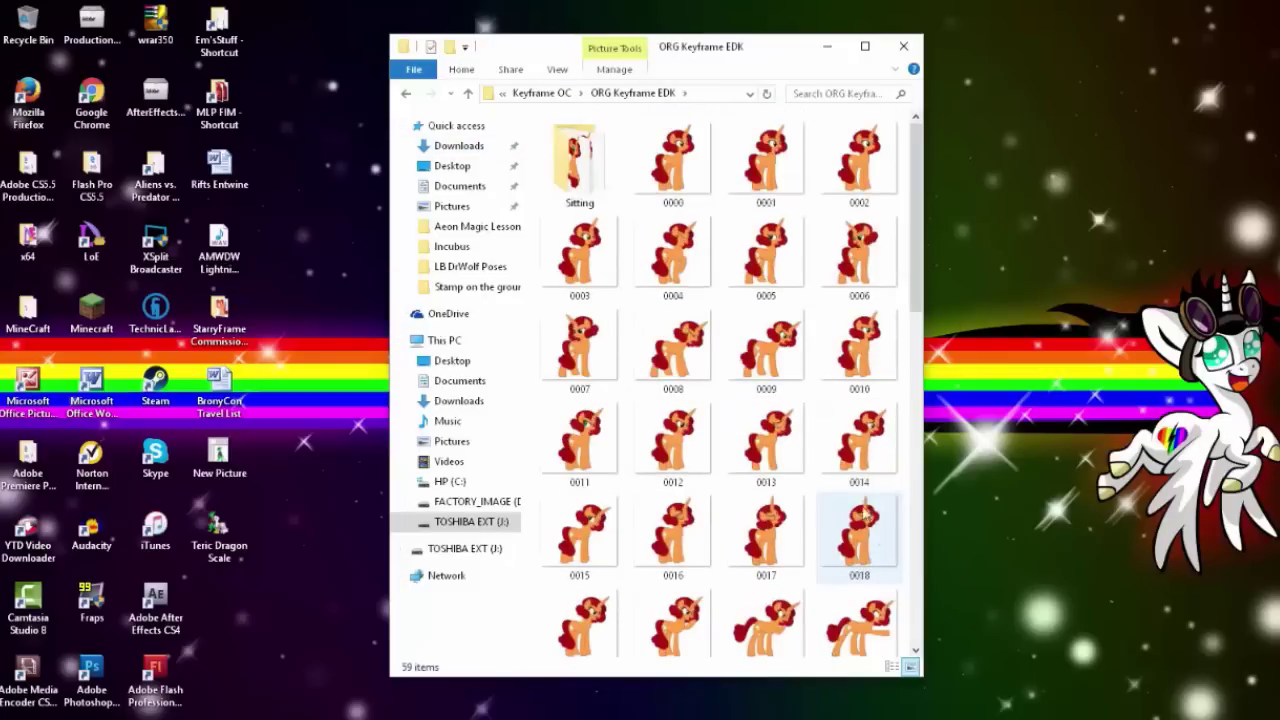
{"action": "left_click", "coordinate": [542, 94]}
From Ze Guest Poses, go into DrWolf Eng and then LB DrWolf Poses
{"action": "left_click", "coordinate": [543, 96]}
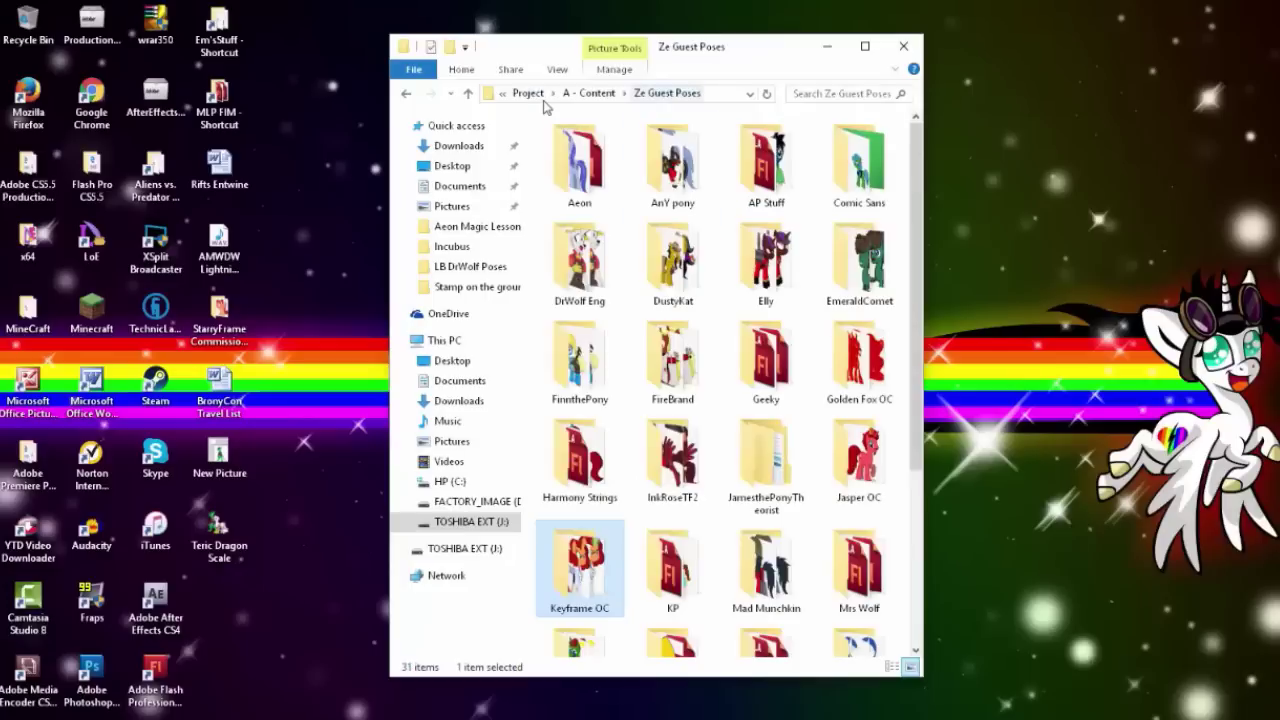
{"action": "left_click", "coordinate": [598, 262]}
{"action": "double_click", "coordinate": [598, 262]}
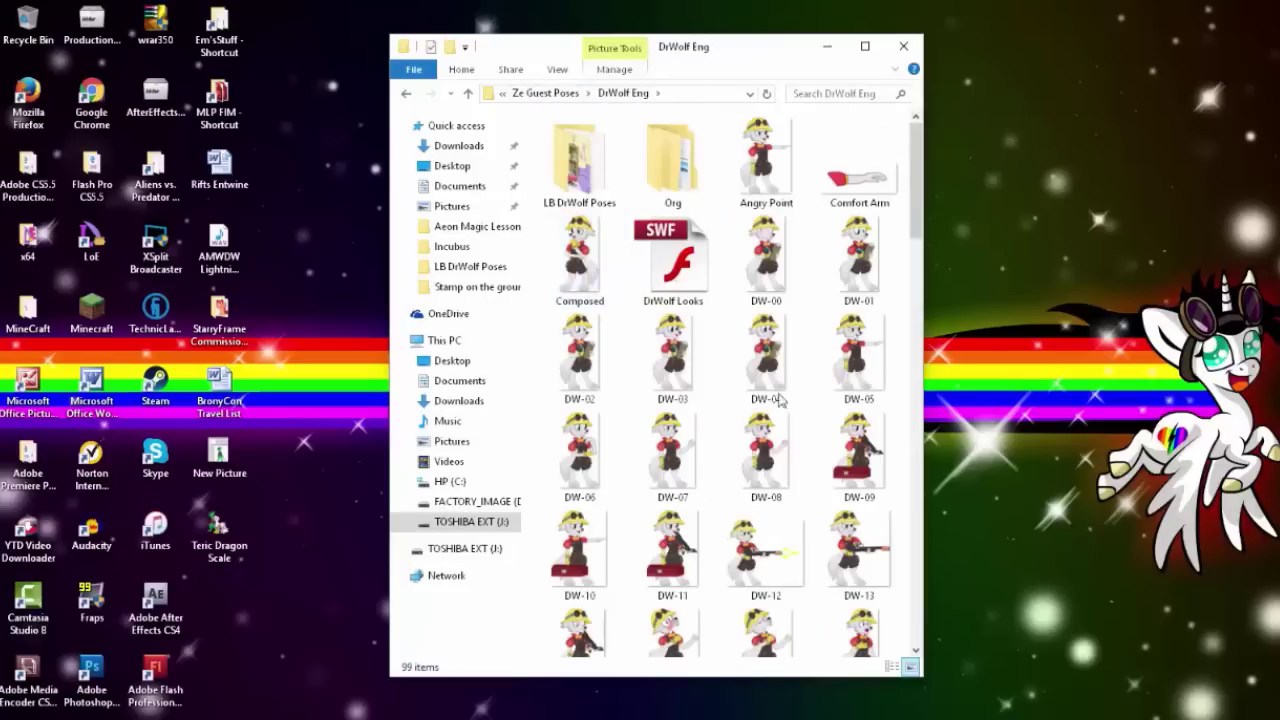
{"action": "double_click", "coordinate": [577, 173]}
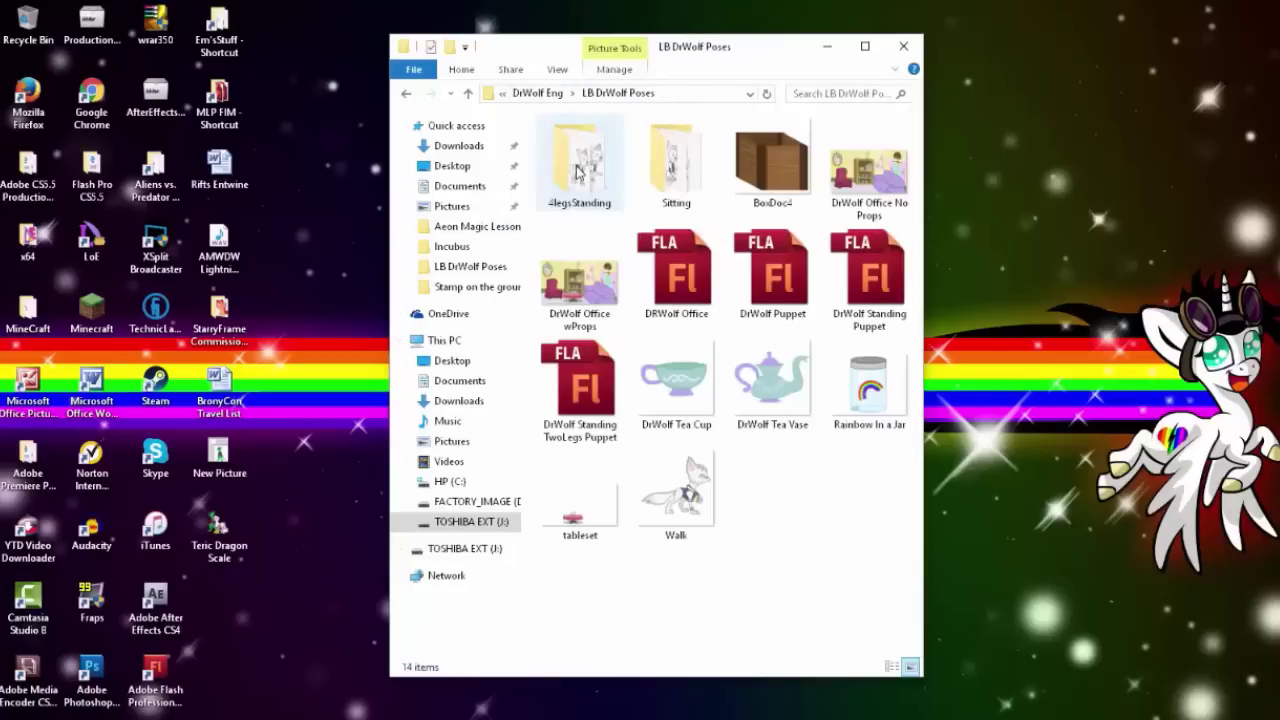
Return through DrWolf Eng to Ze Guest Poses, scan its list, then go up to A - Content
{"action": "left_click", "coordinate": [537, 94]}
{"action": "left_click", "coordinate": [537, 94]}
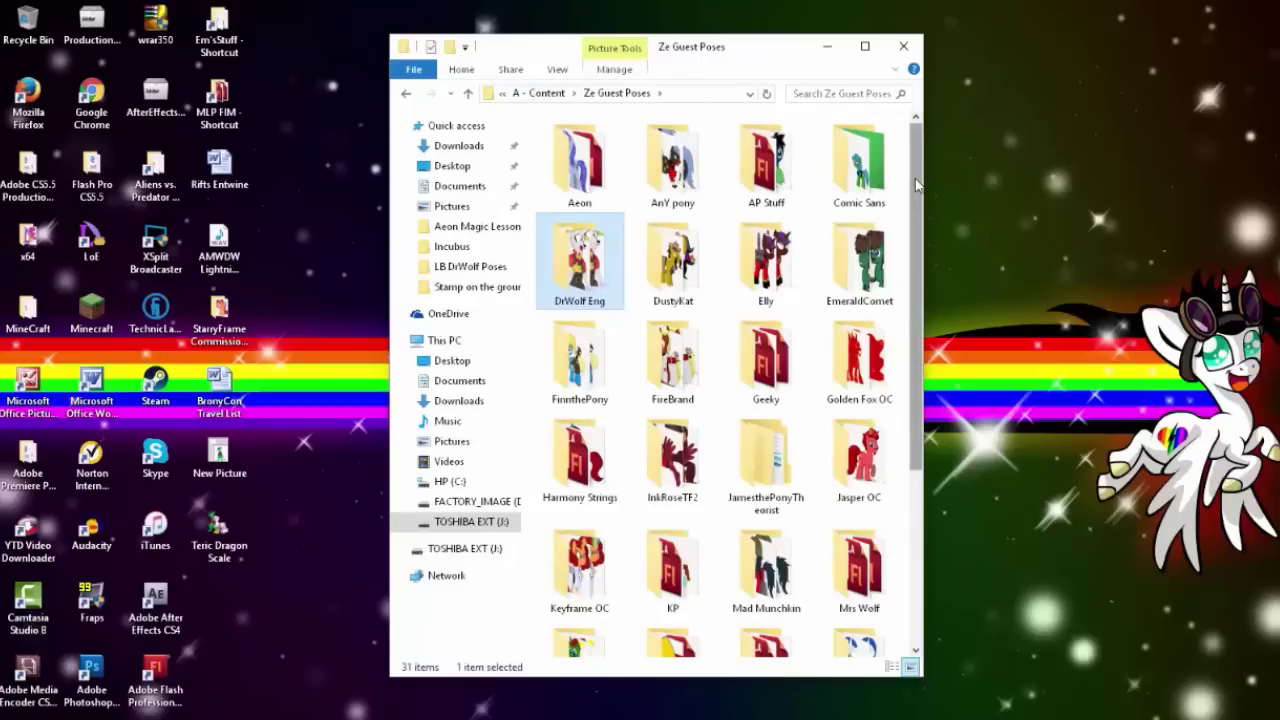
{"action": "left_click_drag", "start_coordinate": [915, 183], "coordinate": [942, 445]}
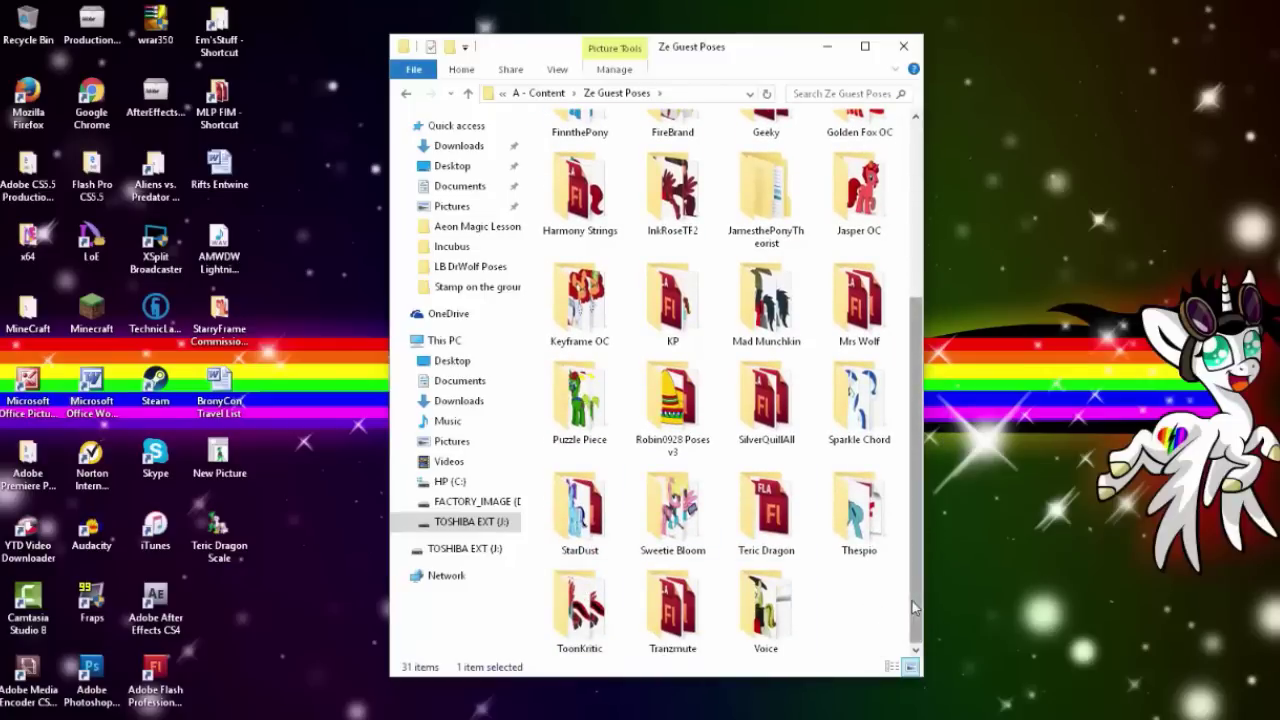
{"action": "left_click_drag", "start_coordinate": [910, 610], "coordinate": [936, 297]}
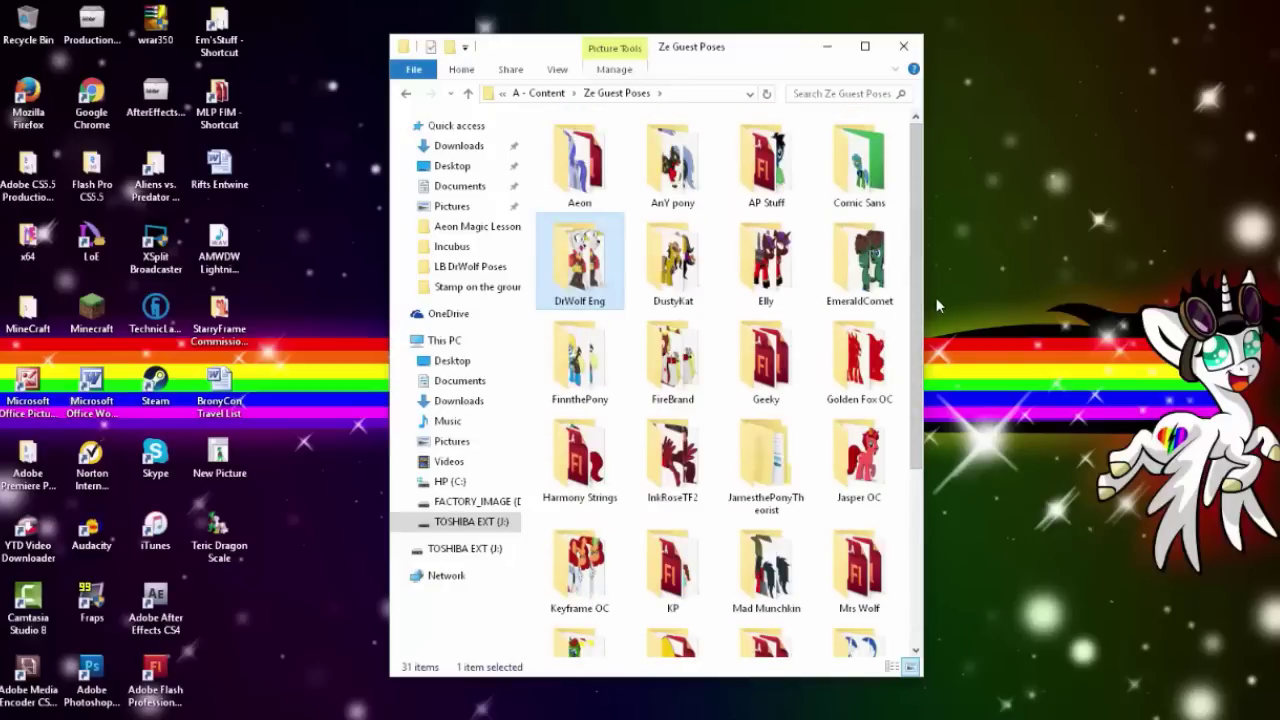
{"action": "left_click", "coordinate": [545, 93]}
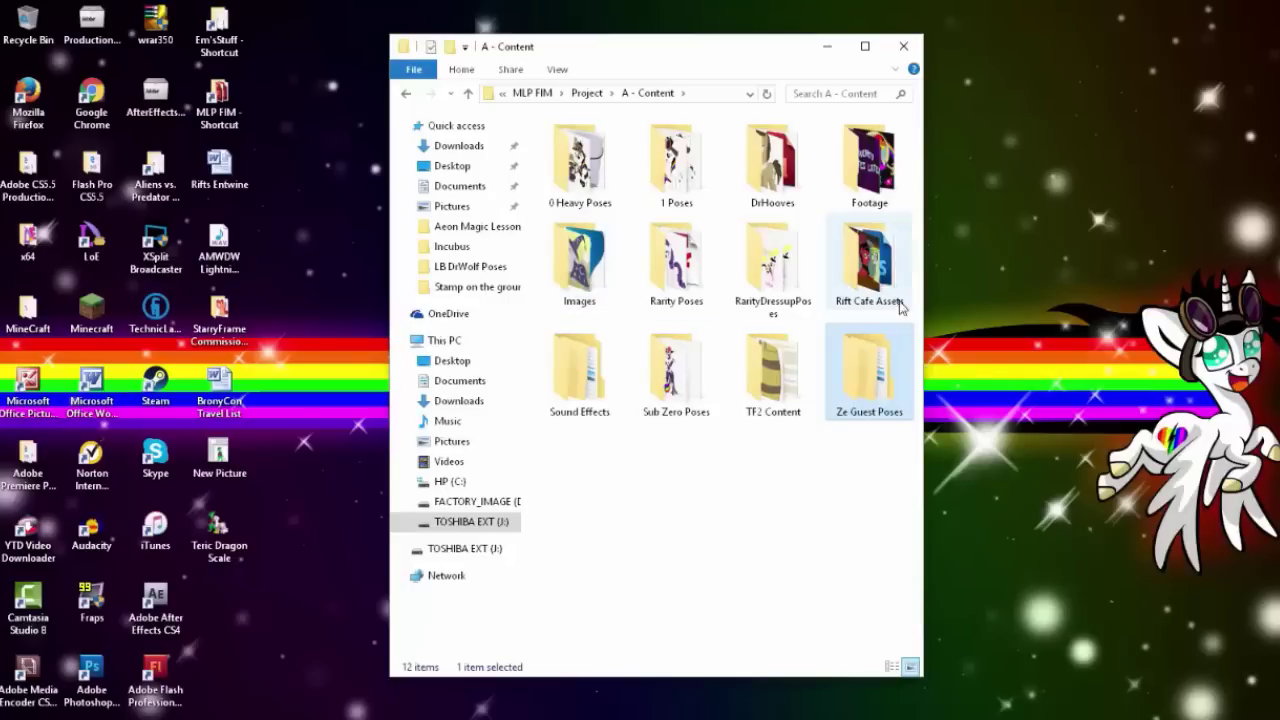
{"action": "double_click", "coordinate": [873, 262]}
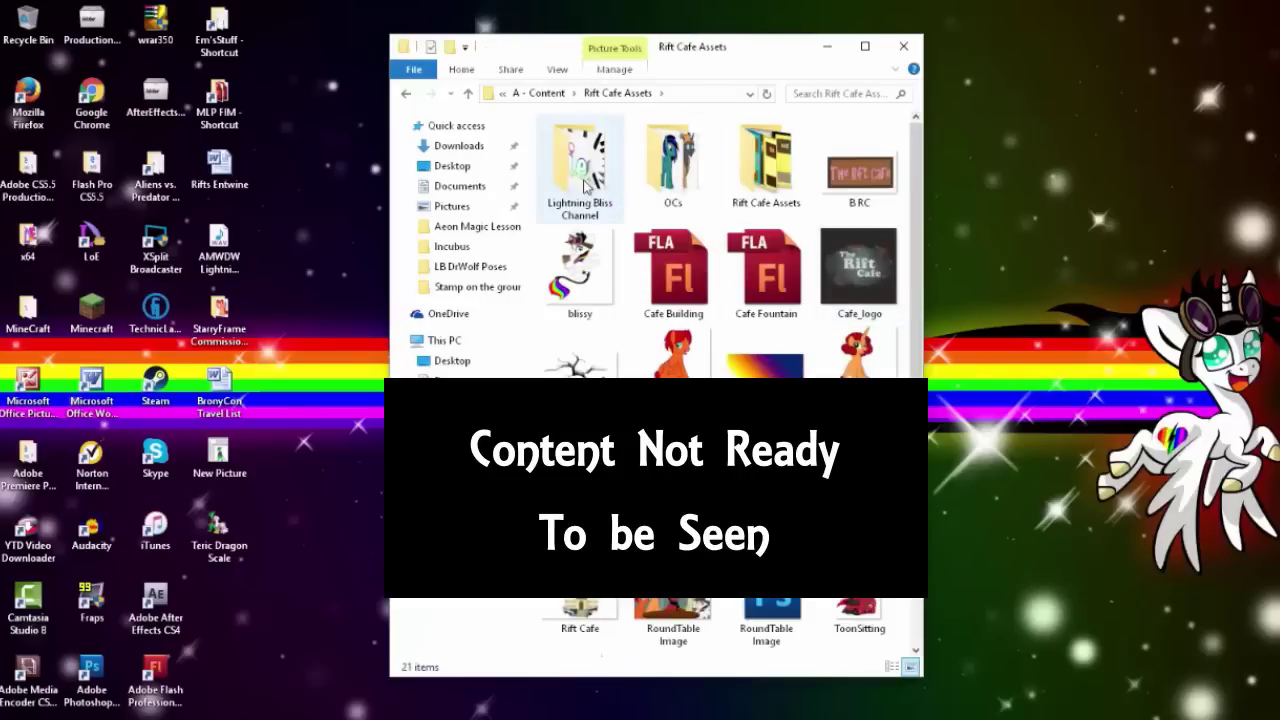
{"action": "double_click", "coordinate": [582, 170]}
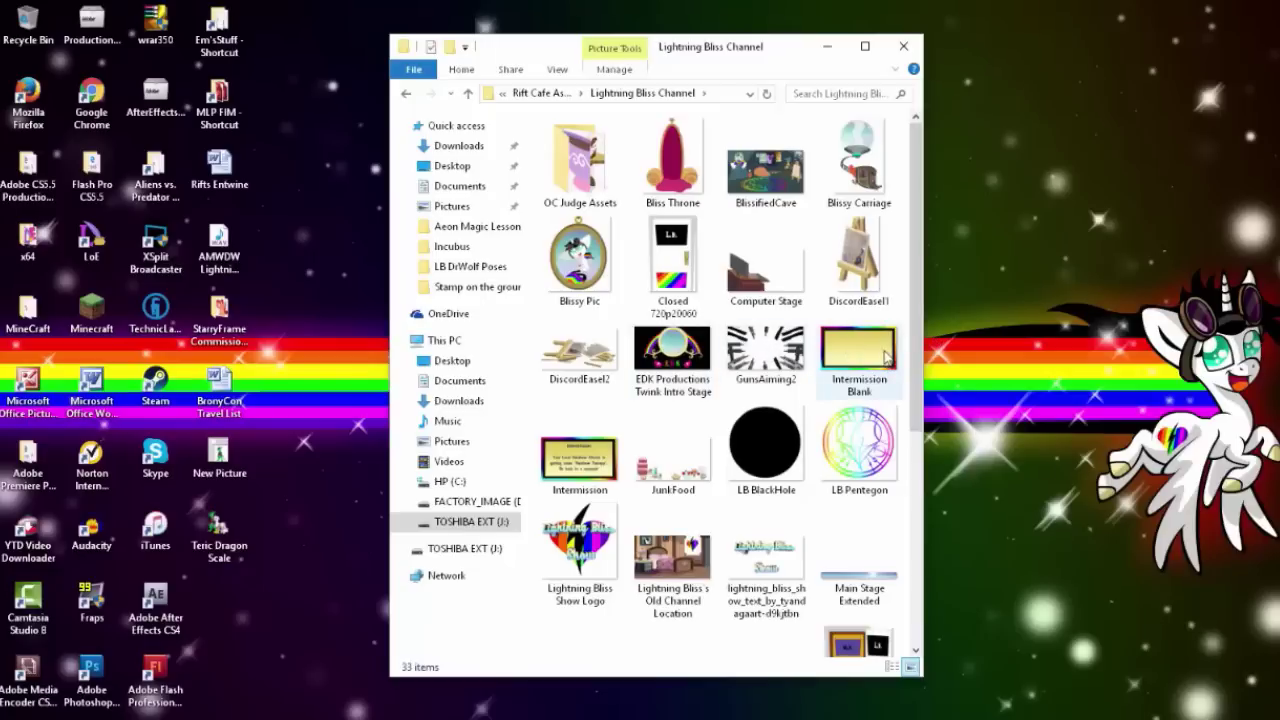
{"action": "scroll", "coordinate": [922, 199], "scroll_direction": "down", "scroll_amount": 2}
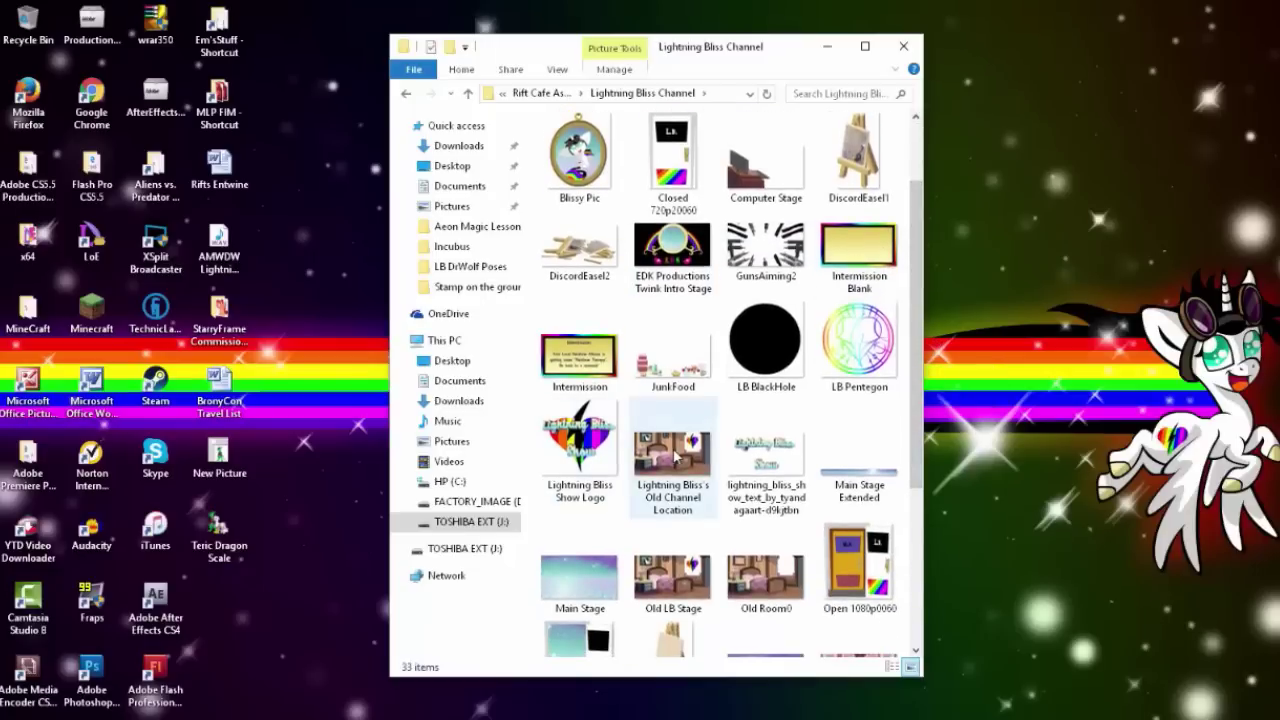
{"action": "left_click_drag", "start_coordinate": [920, 320], "coordinate": [917, 473]}
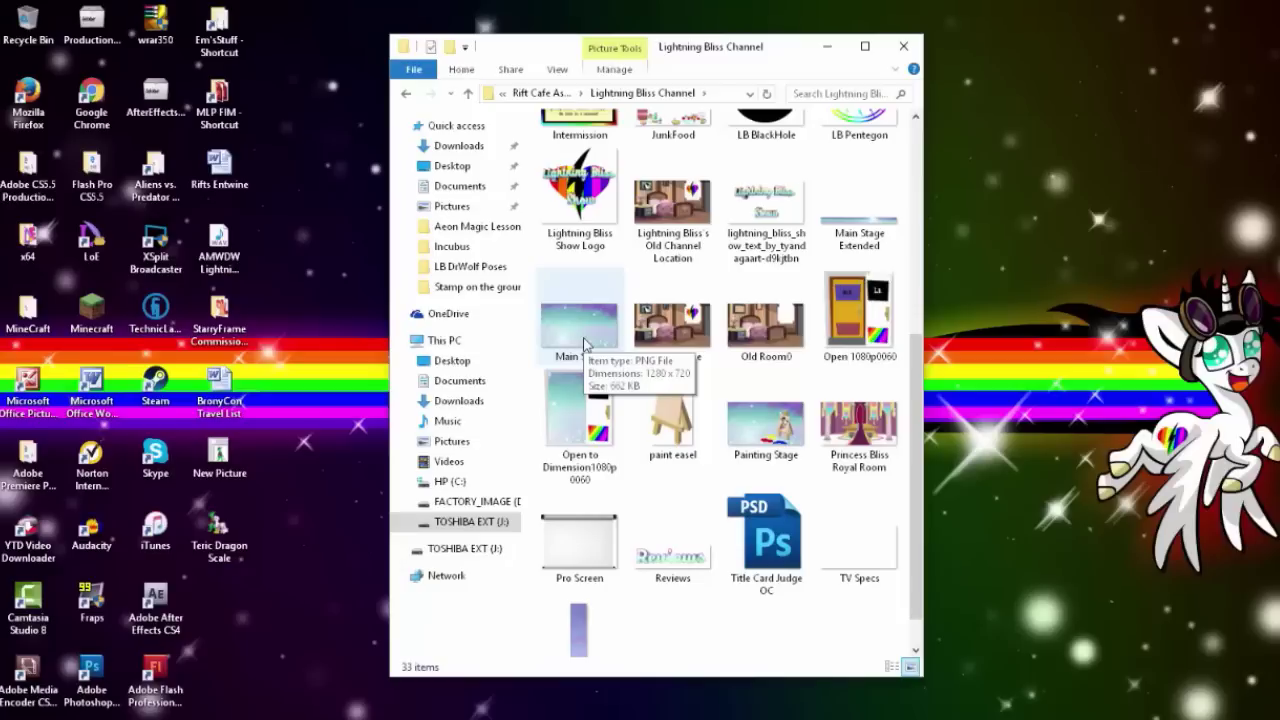
{"action": "scroll", "coordinate": [783, 303], "scroll_direction": "up", "scroll_amount": 3}
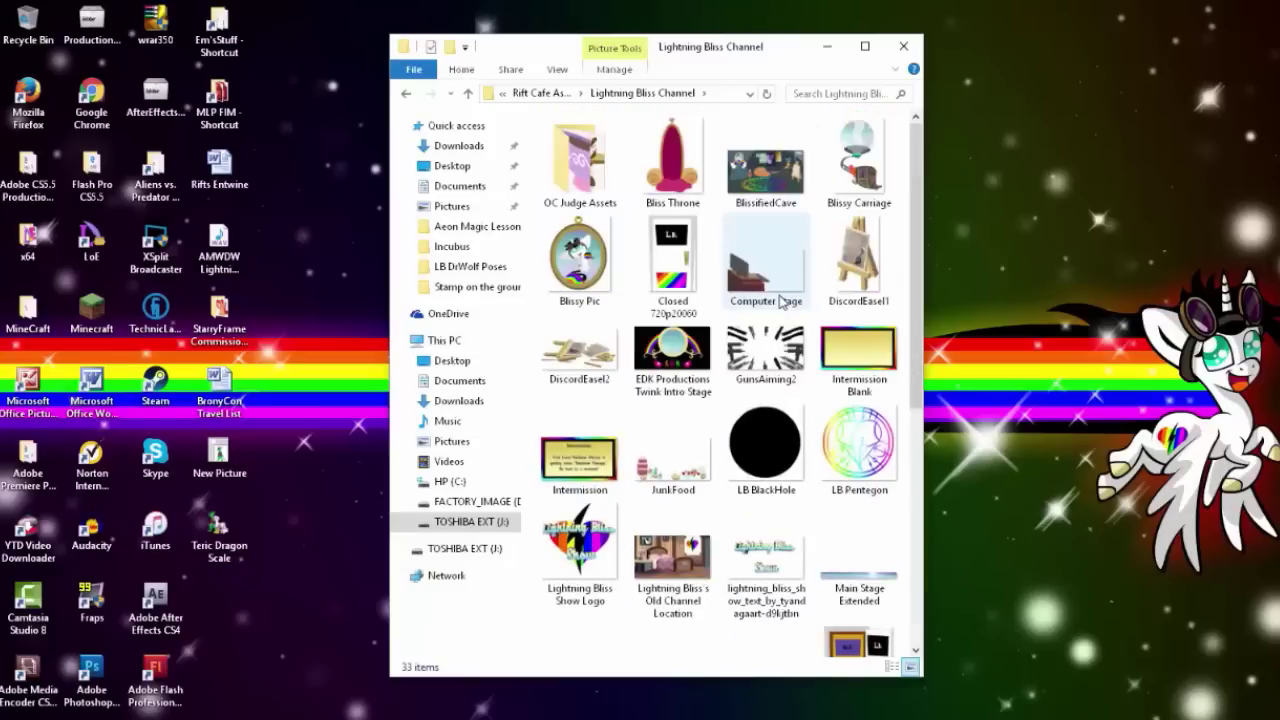
{"action": "double_click", "coordinate": [601, 172]}
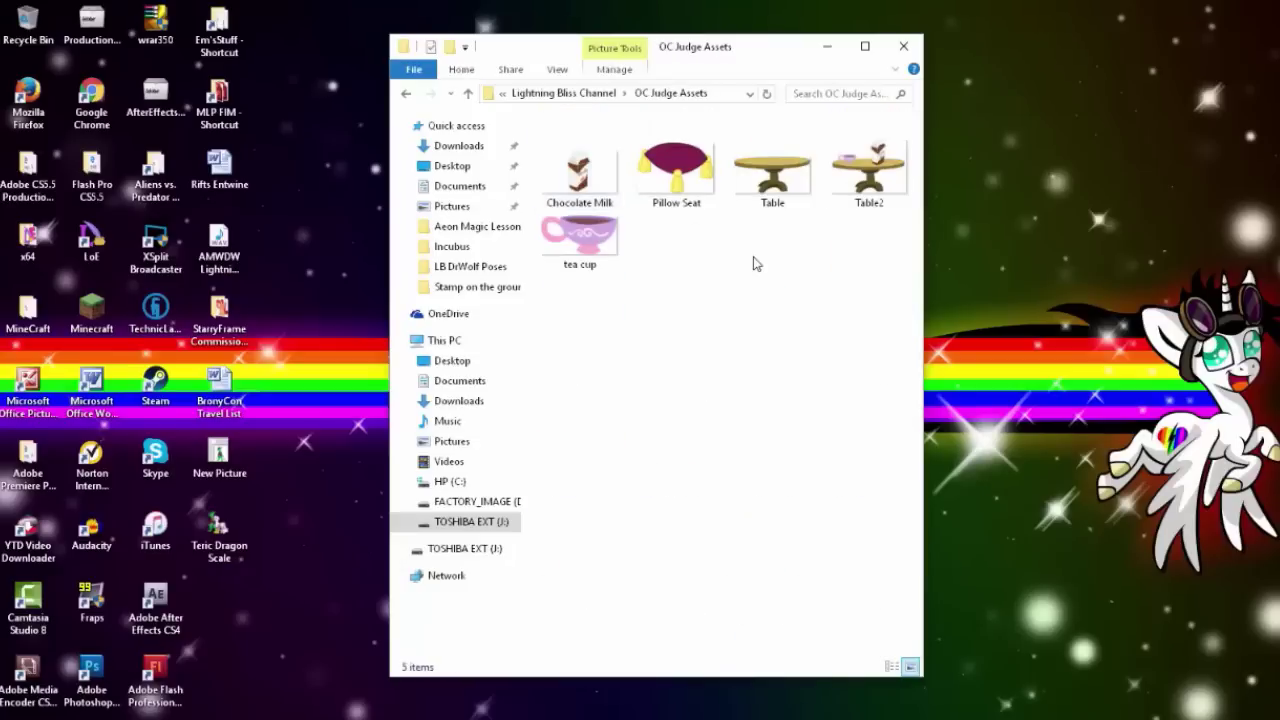
{"action": "left_click", "coordinate": [561, 94]}
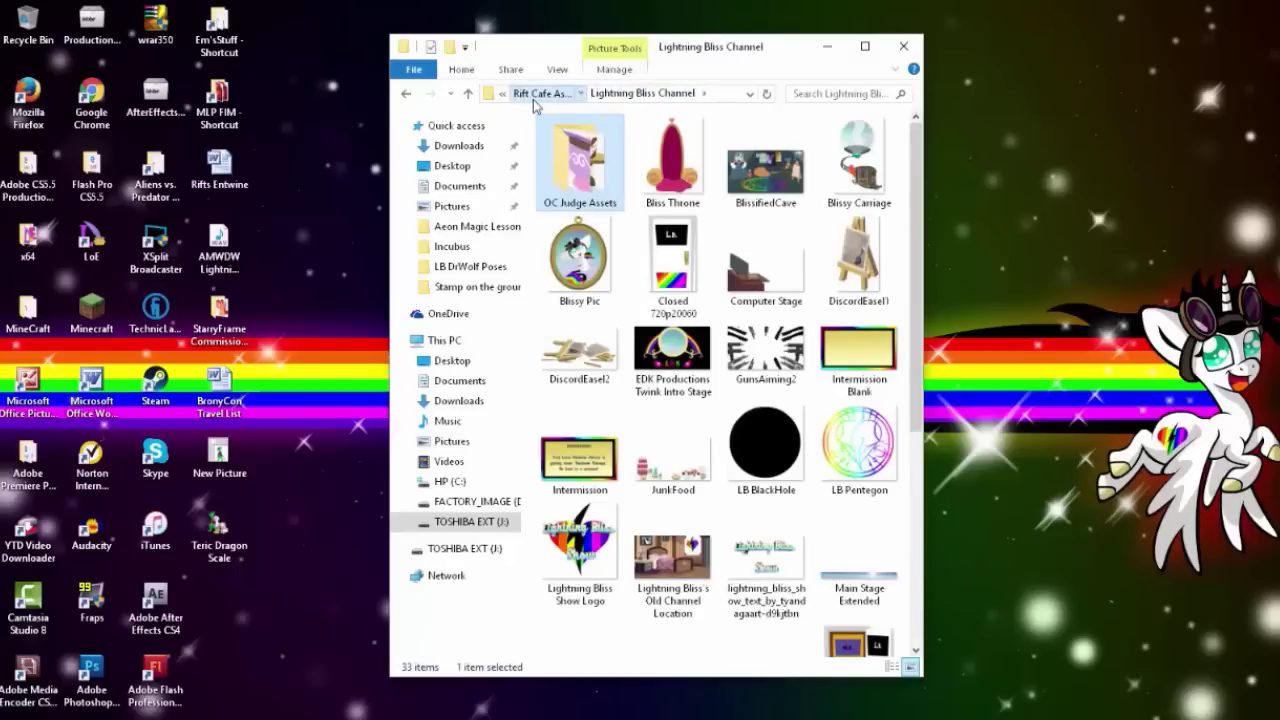
{"action": "left_click", "coordinate": [533, 95]}
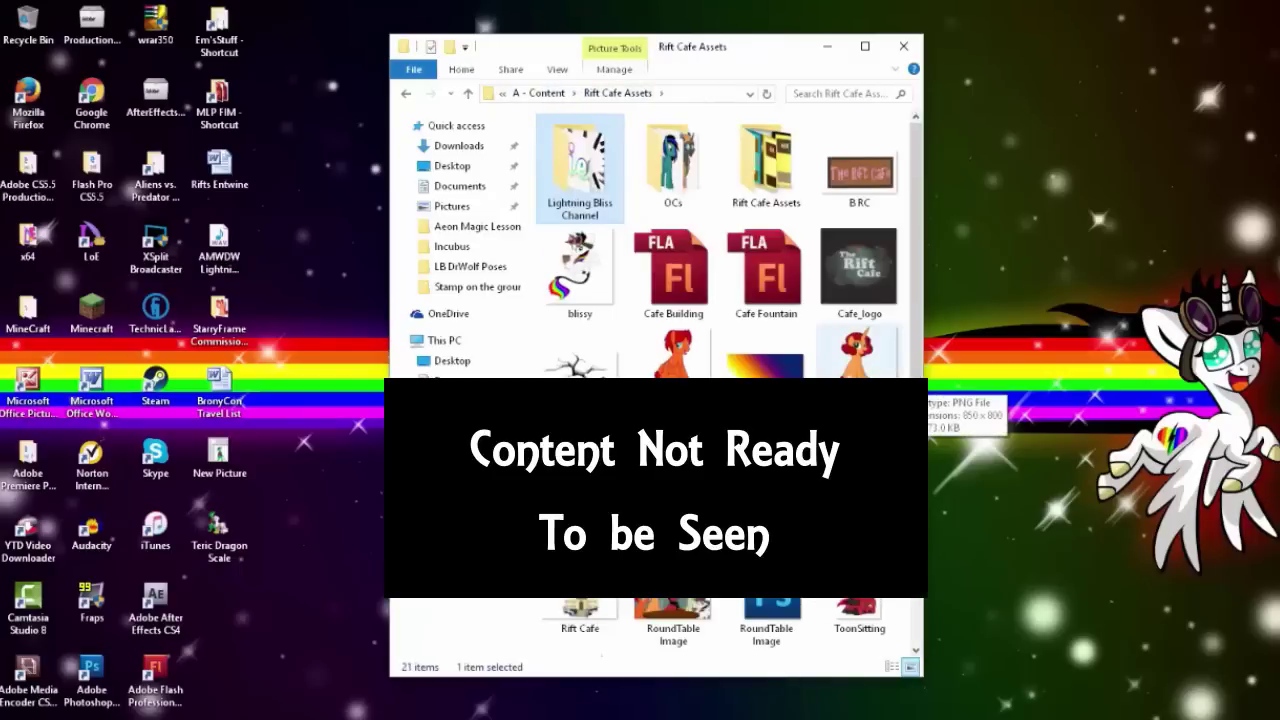
{"action": "left_click", "coordinate": [535, 94]}
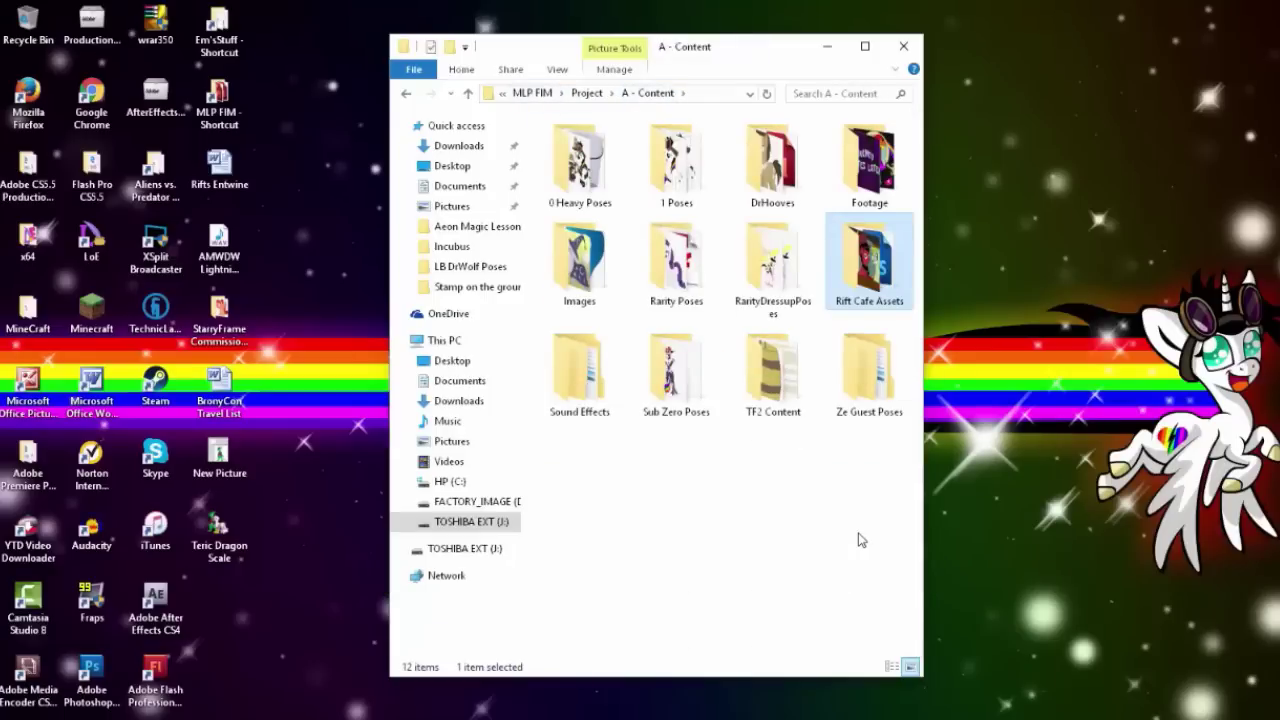
Navigate from MLP FIM into Vids > Other > Flight of Blight
{"action": "left_click", "coordinate": [532, 93]}
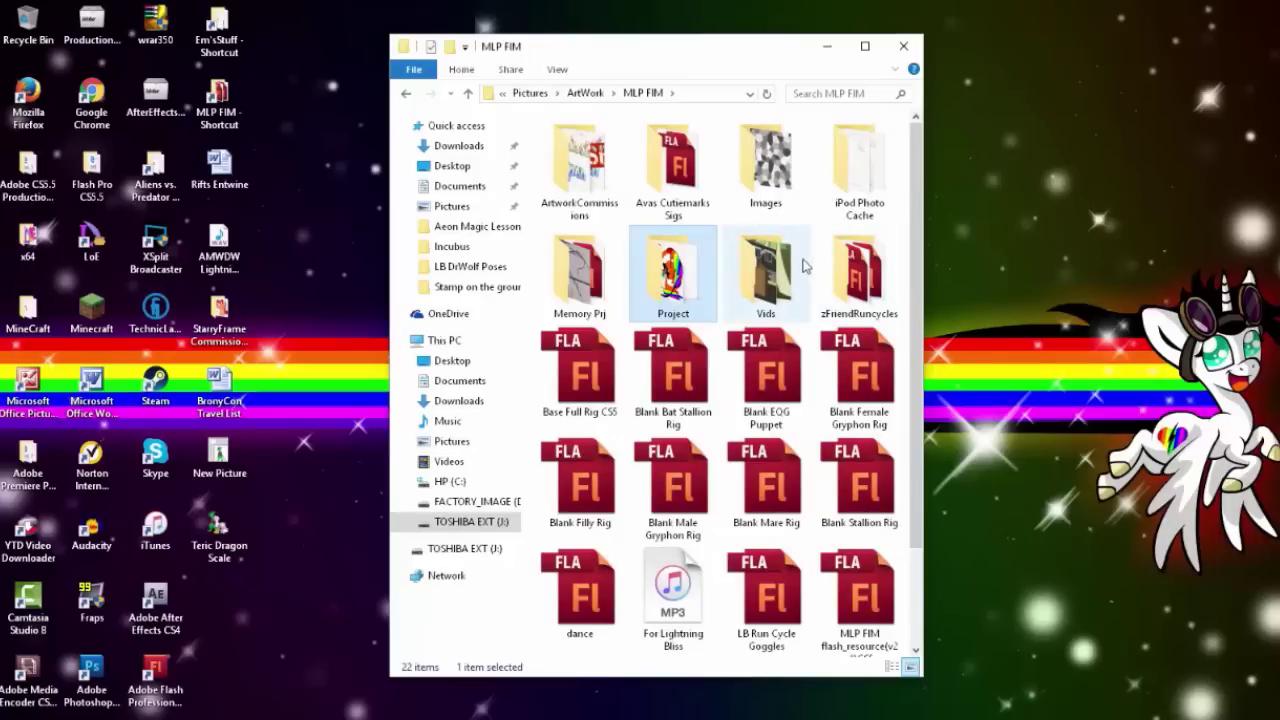
{"action": "double_click", "coordinate": [766, 270]}
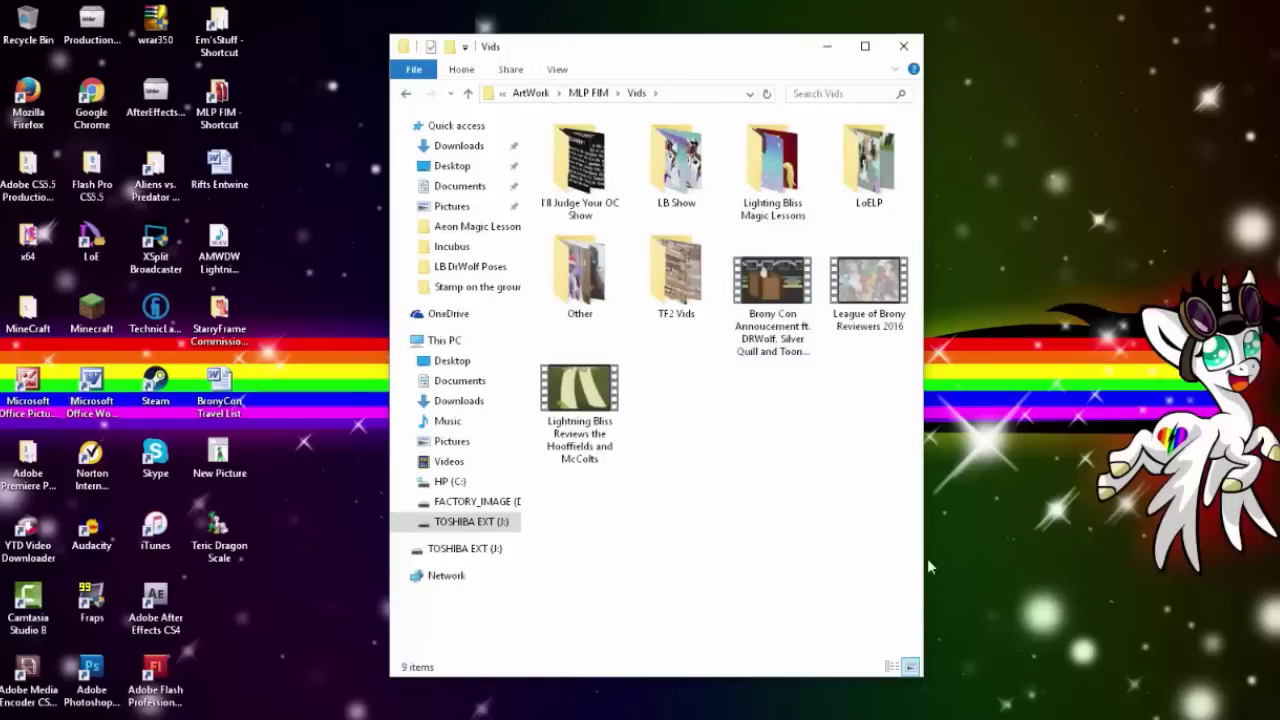
{"action": "double_click", "coordinate": [580, 275]}
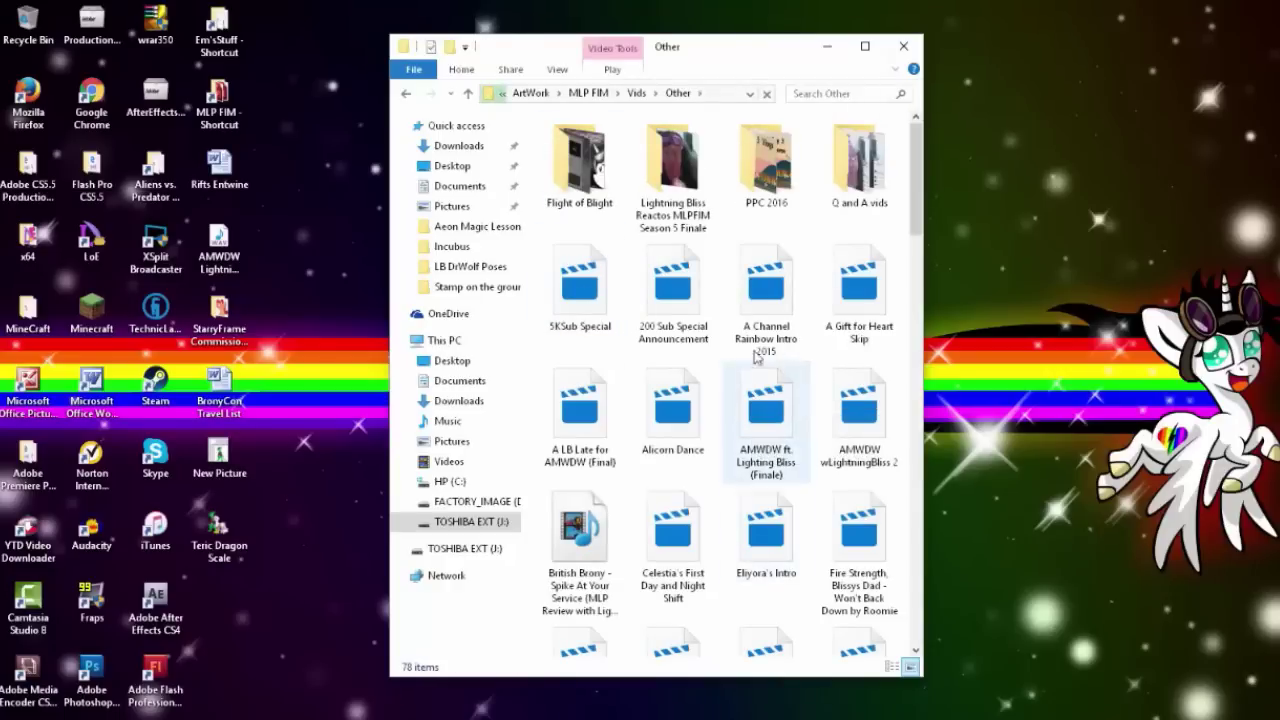
{"action": "double_click", "coordinate": [604, 186]}
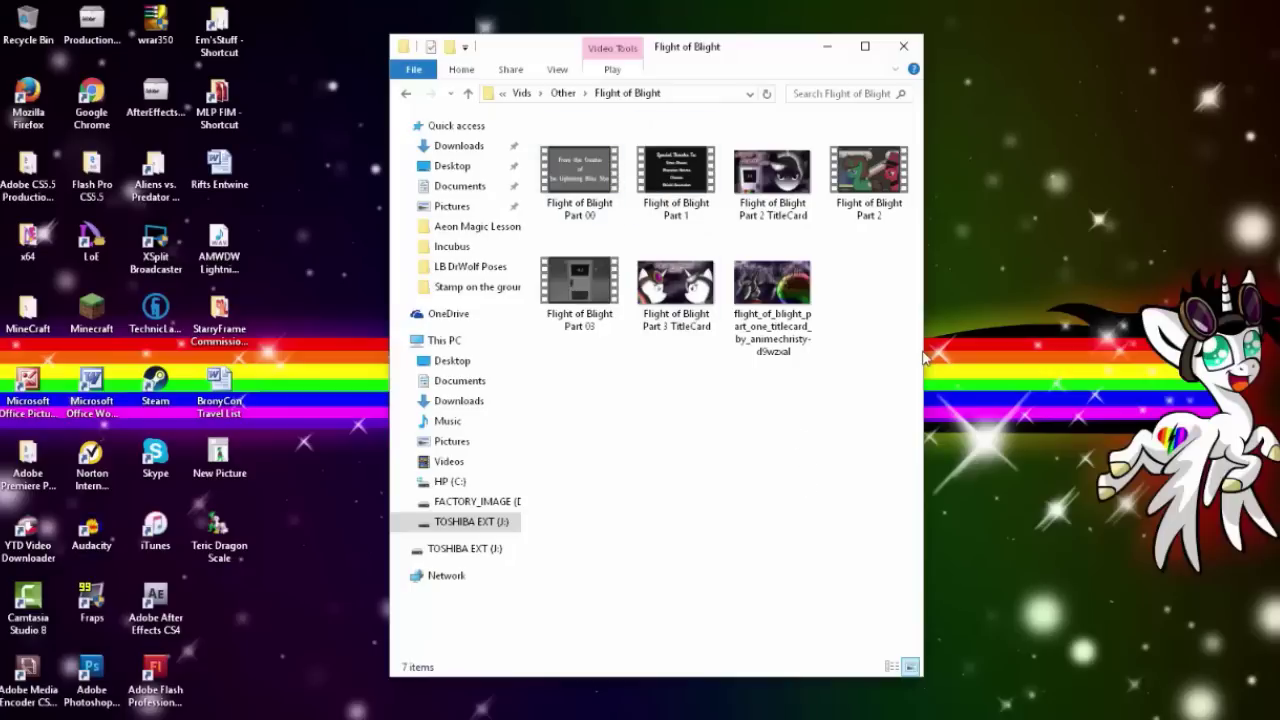
Play Flight of Blight Part 1 in Movies & TV with the volume set to 0
{"action": "double_click", "coordinate": [686, 205]}
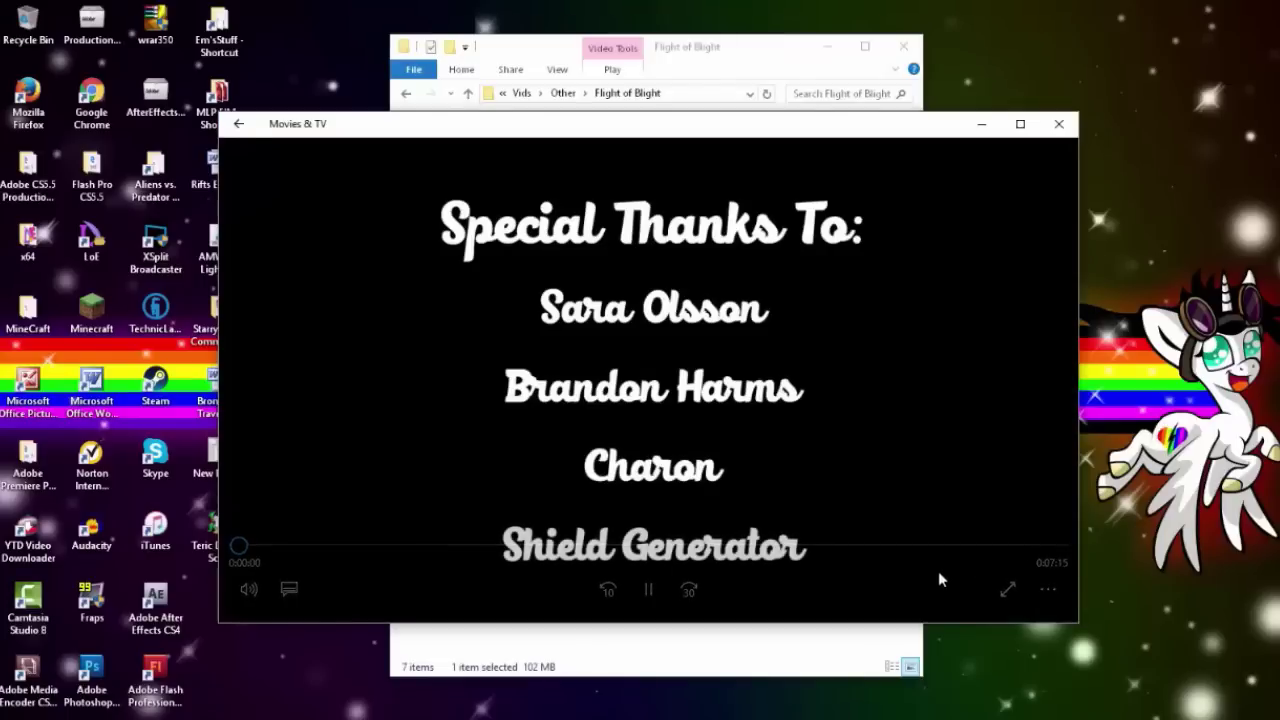
{"action": "left_click", "coordinate": [249, 590]}
{"action": "left_click_drag", "start_coordinate": [428, 534], "coordinate": [283, 534]}
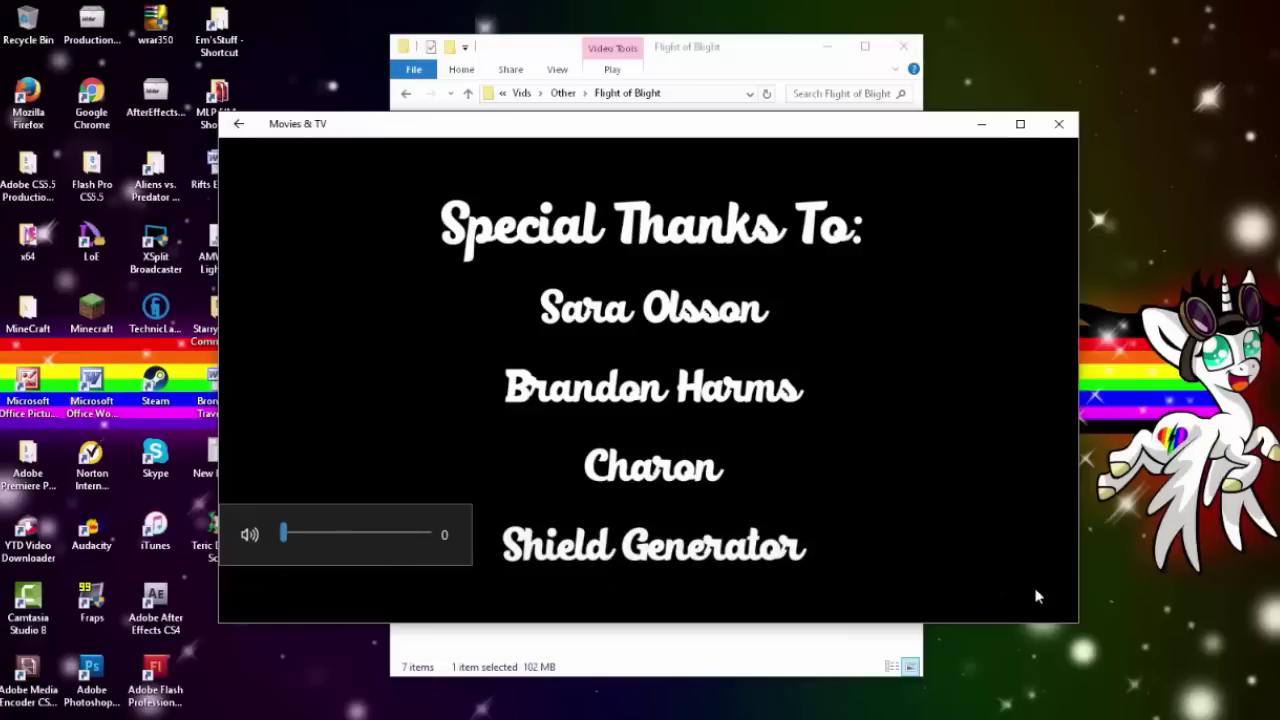
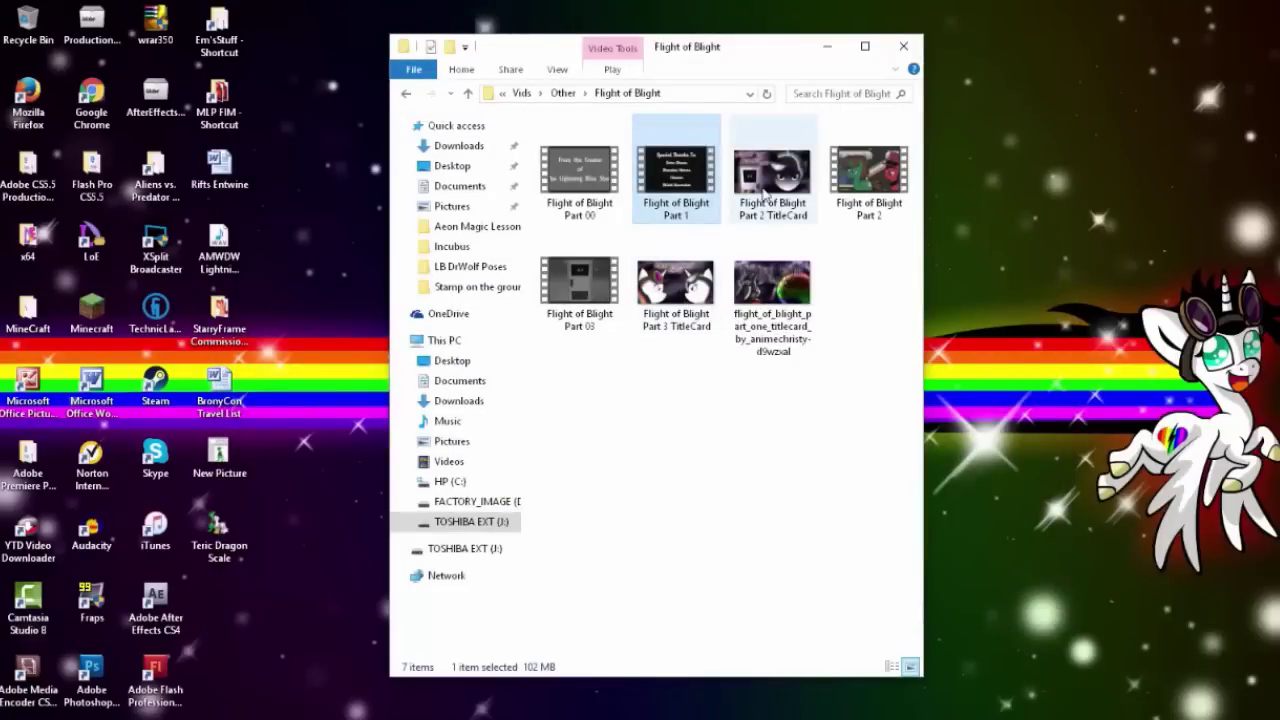
Play Flight of Blight Part 03 full-screen and jump ahead to about 0:06:02 of 10:19
{"action": "double_click", "coordinate": [617, 302]}
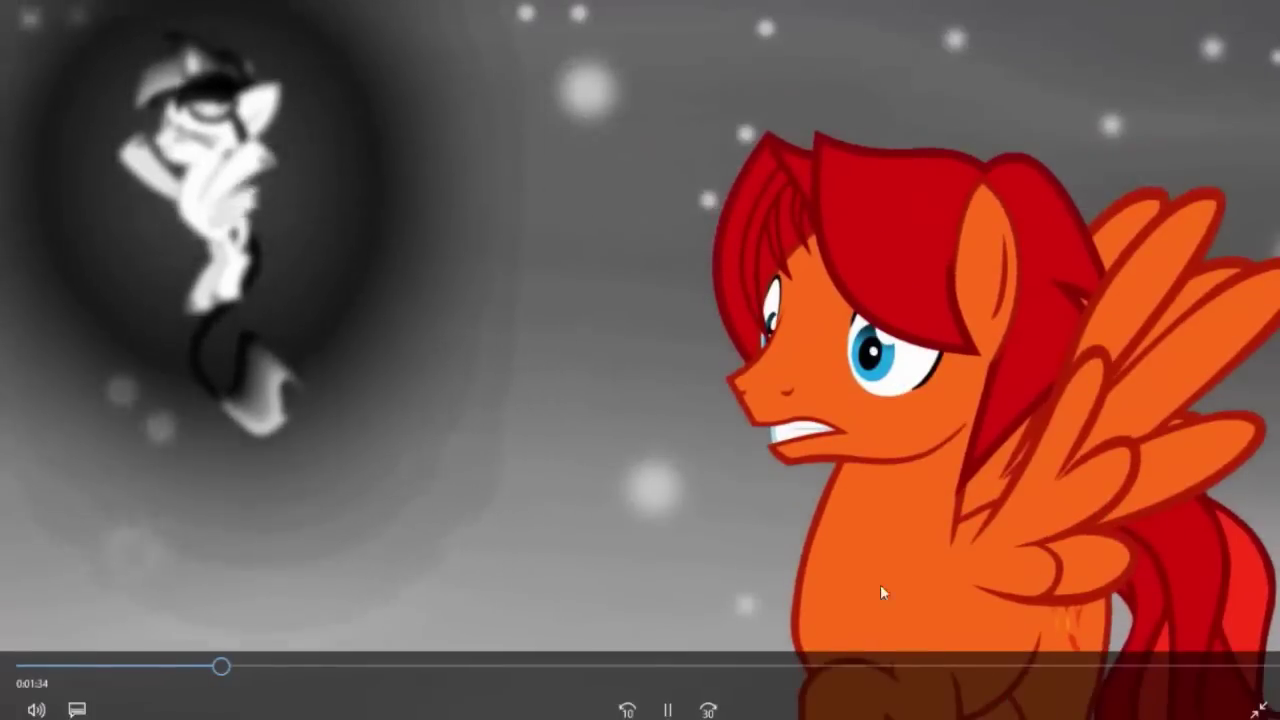
{"action": "left_click", "coordinate": [776, 666]}
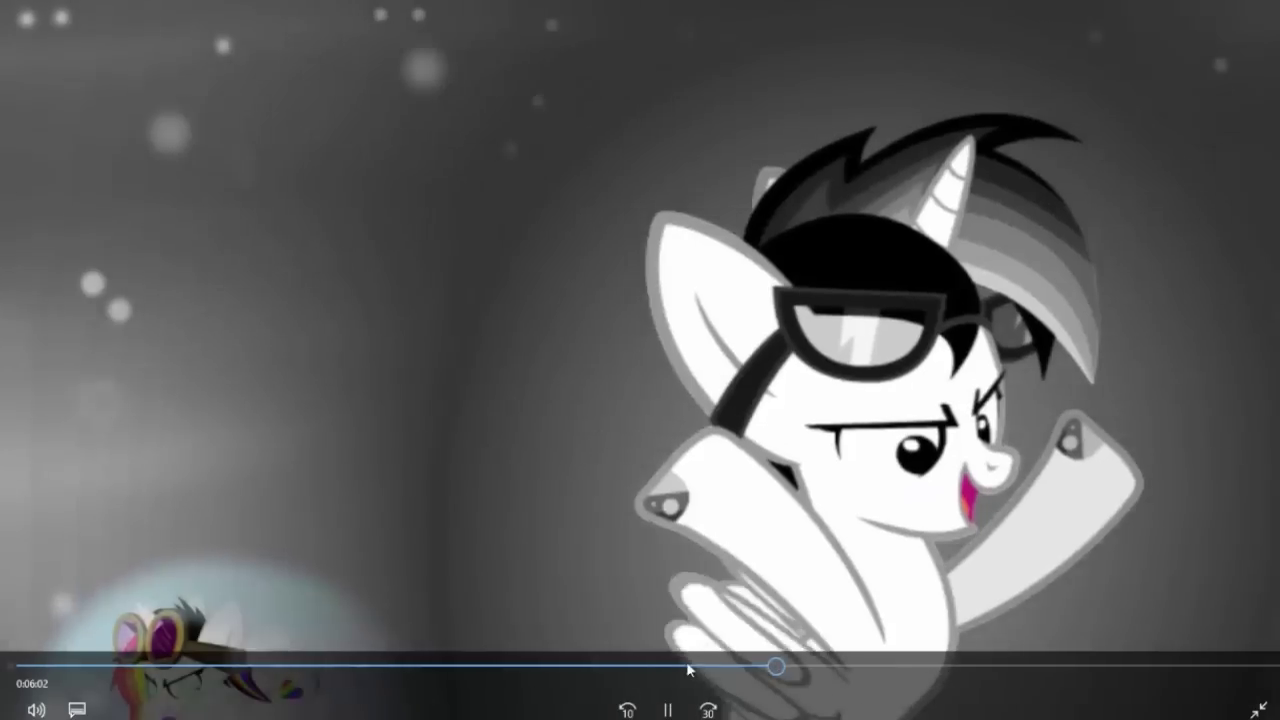